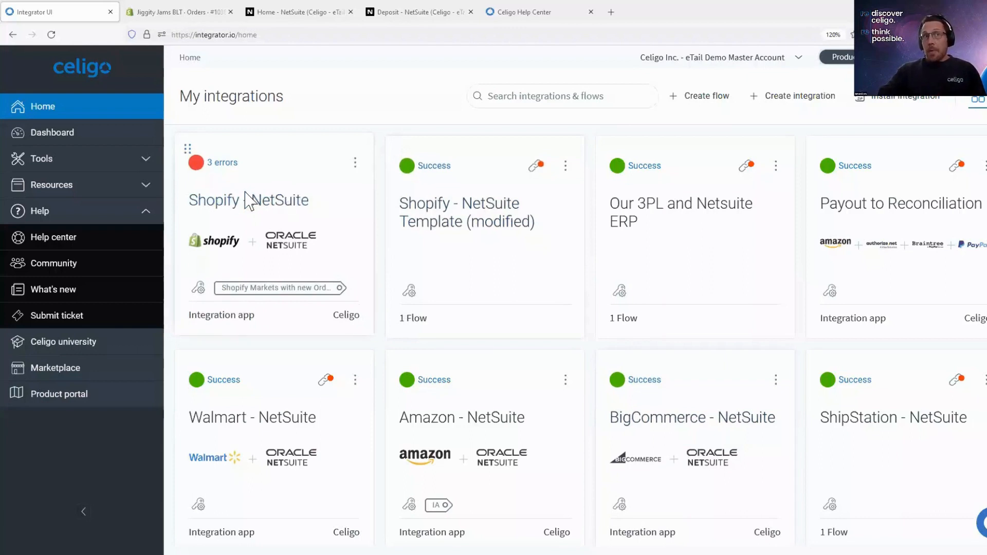
# - Check the integration type and the publisher shown on the Shopify - NetSuite tile
pyautogui.moveTo(261, 319); pyautogui.dragTo(190, 319)
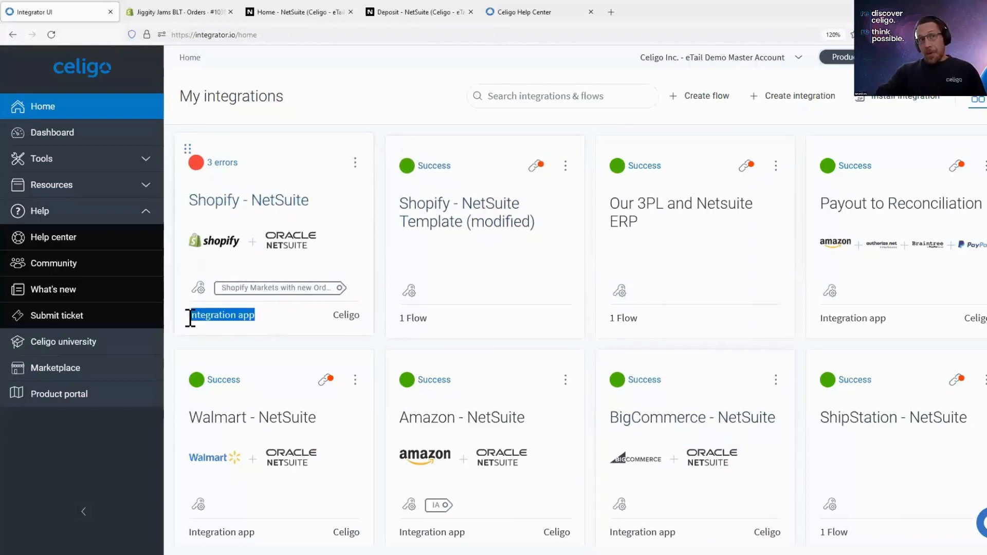
pyautogui.moveTo(278, 317); pyautogui.dragTo(341, 315)
pyautogui.doubleClick(340, 316)
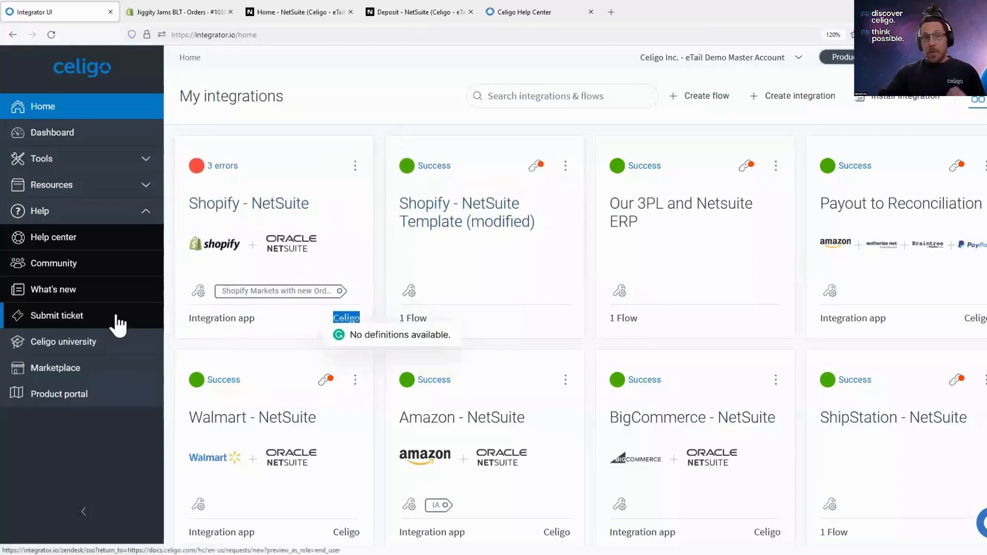
# - Open the marketplace and show the integrations available for NetSuite
pyautogui.click(54, 372)
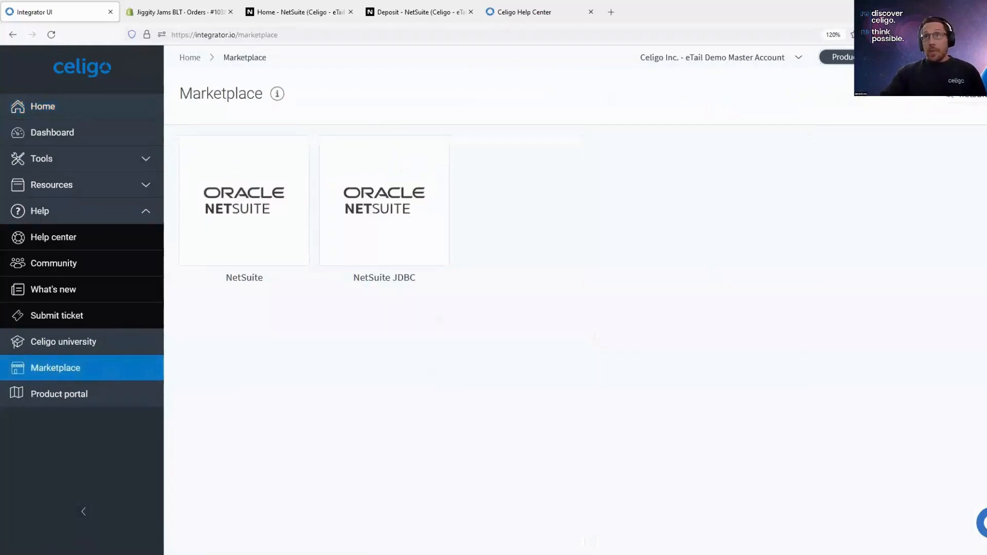
pyautogui.doubleClick(896, 99)
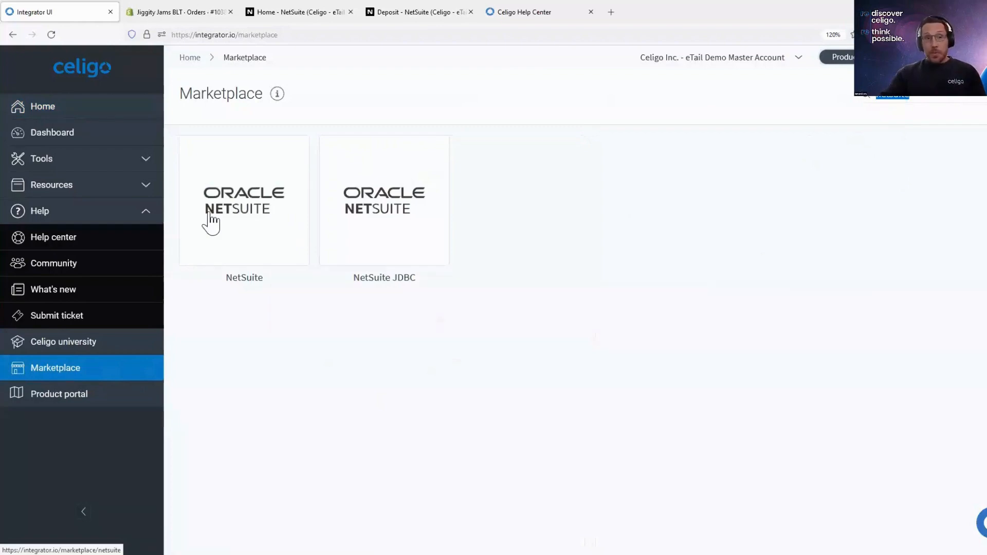
pyautogui.click(242, 212)
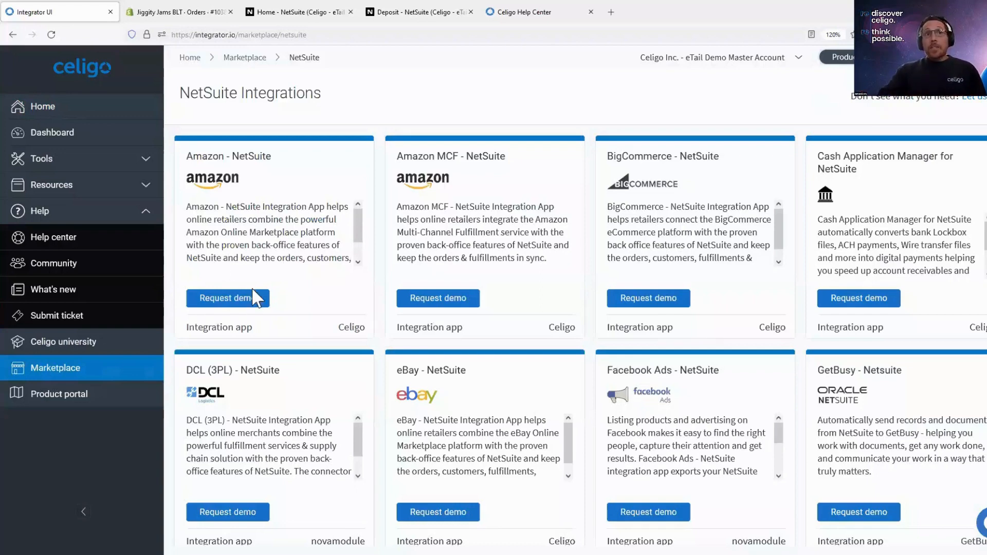
# - Browse the NetSuite integrations, examining the integration apps and templates along with their publishers
pyautogui.moveTo(259, 332); pyautogui.dragTo(185, 329)
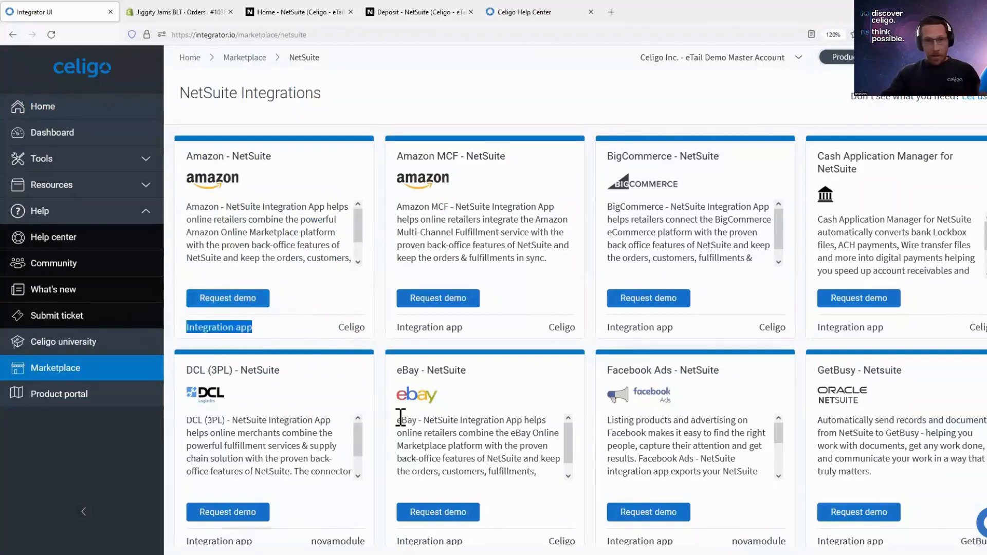
pyautogui.scroll(-5, 488, 416)
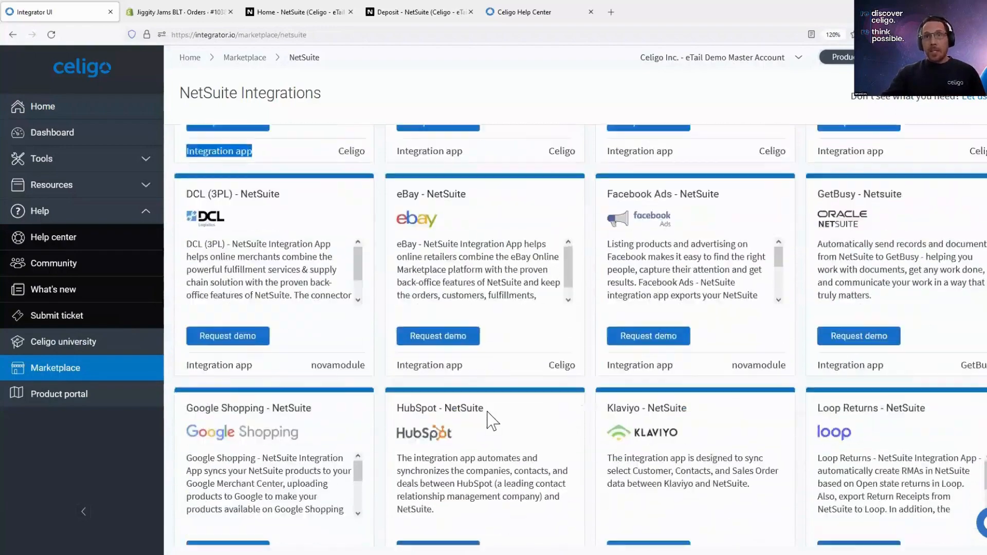
pyautogui.scroll(-10, 491, 421)
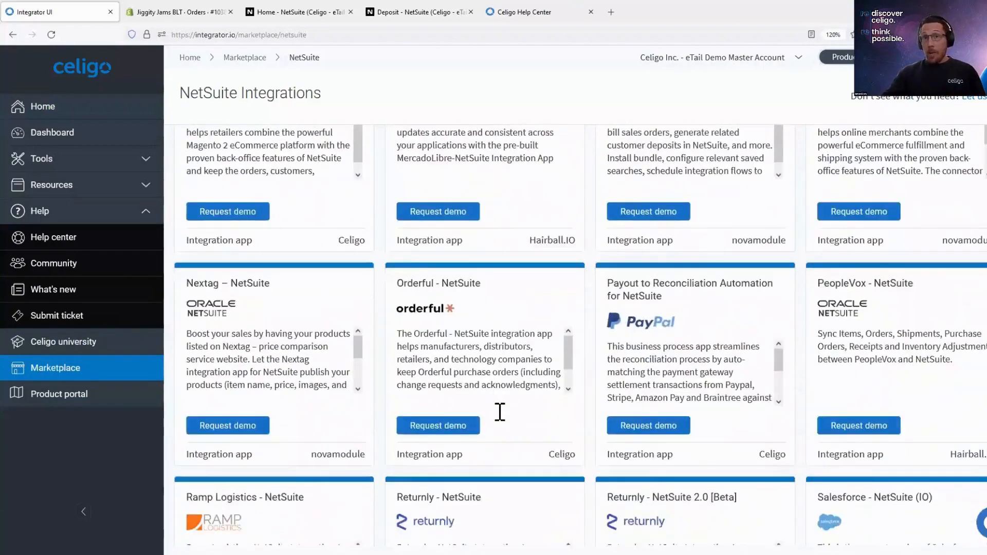
pyautogui.scroll(-4, 500, 411)
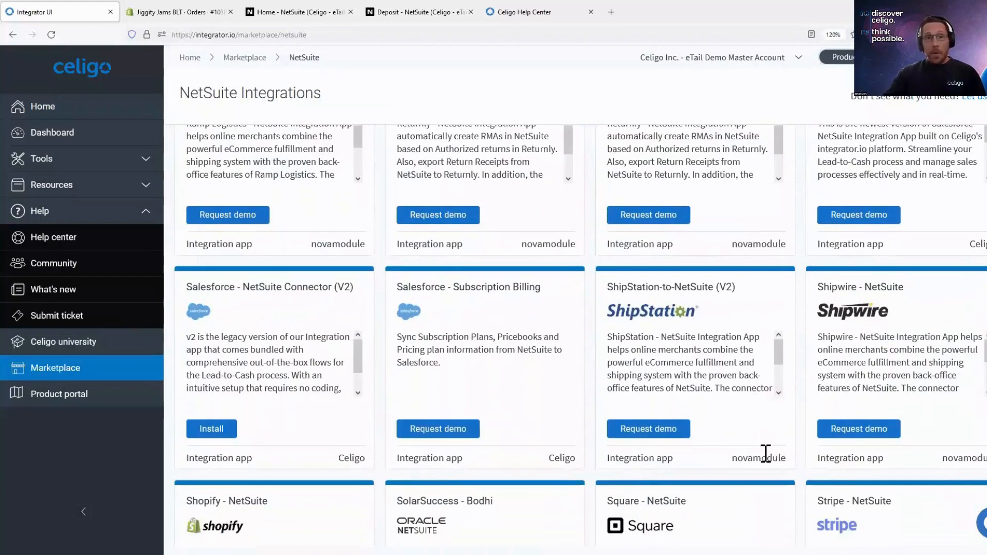
pyautogui.scroll(-3, 716, 455)
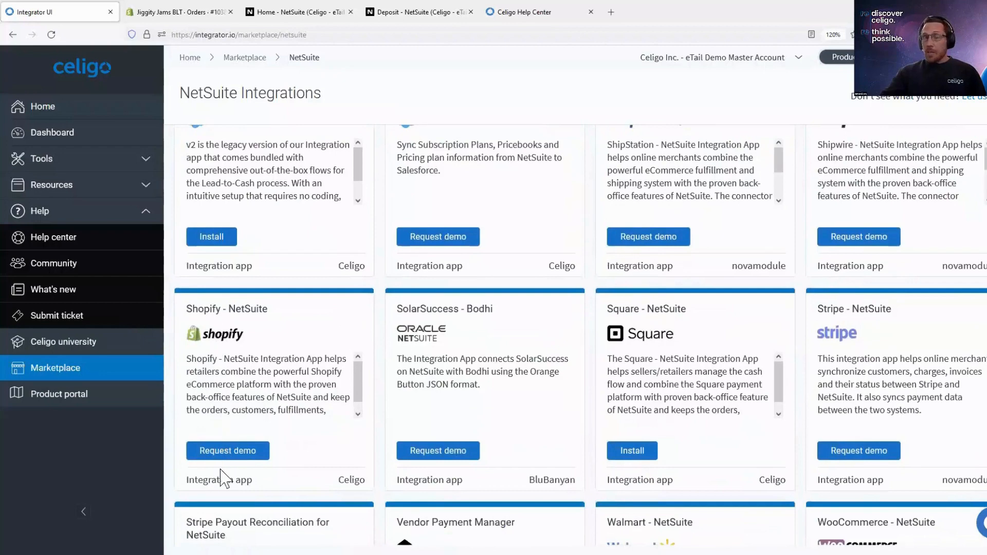
pyautogui.scroll(-1, 643, 362)
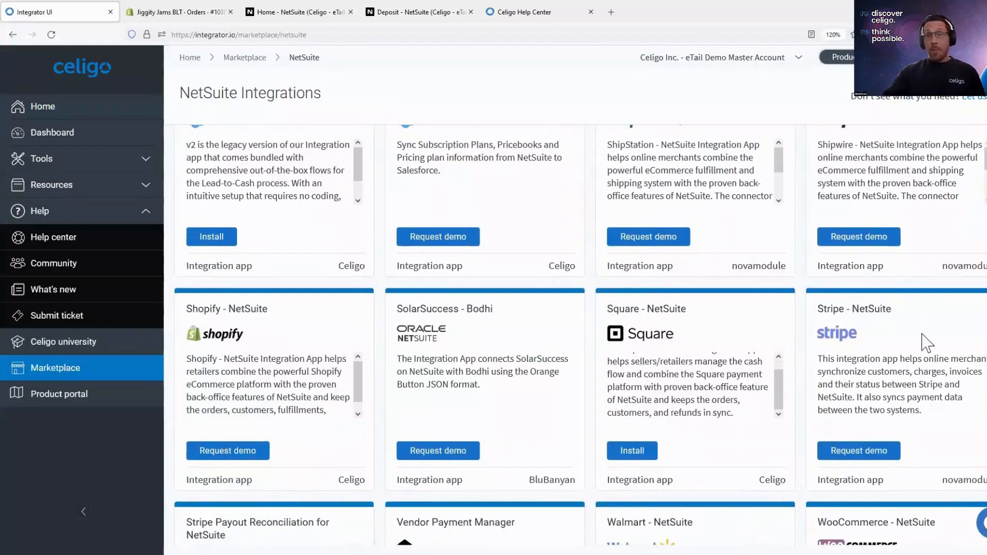
pyautogui.scroll(-20, 574, 334)
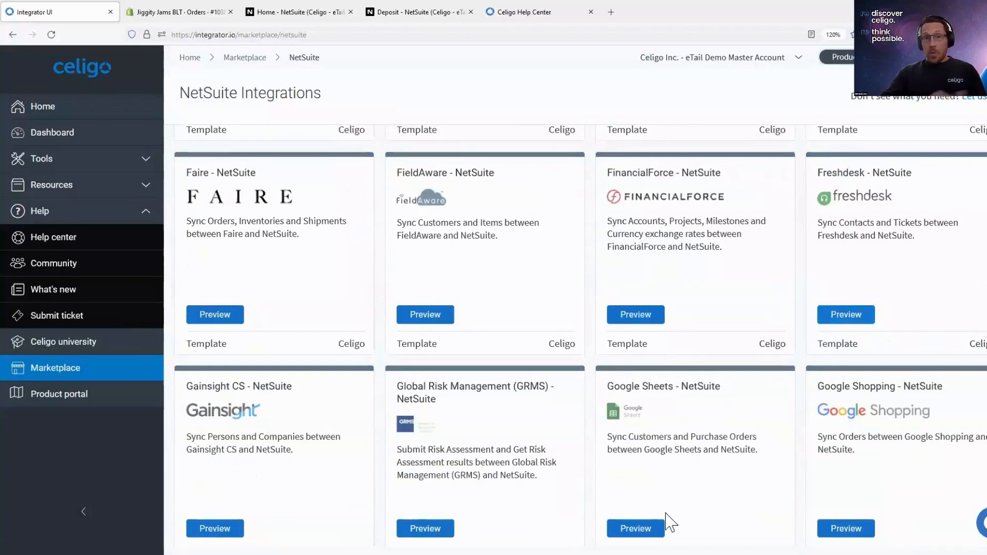
pyautogui.scroll(-6, 668, 498)
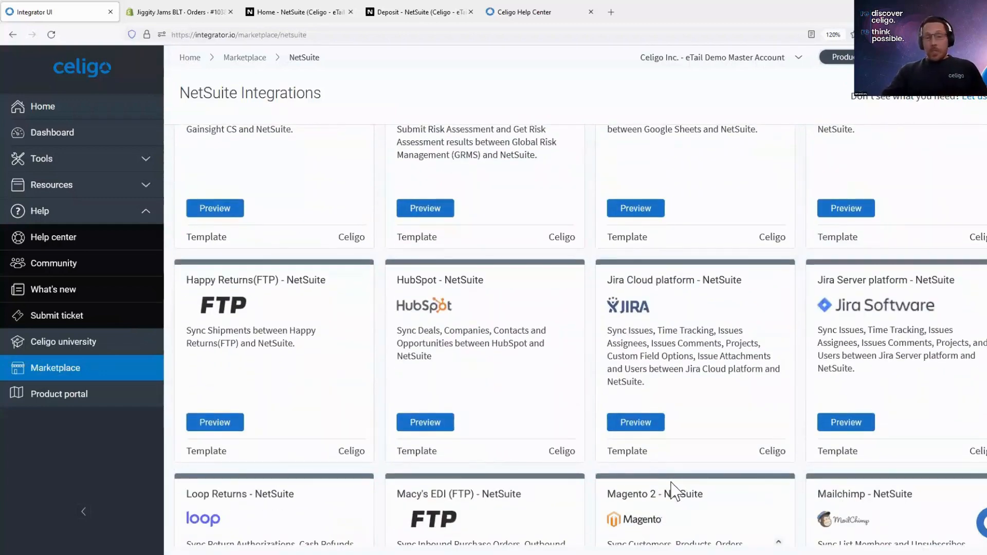
# - Preview the flows included in the HubSpot - NetSuite template and close the preview without installing it
pyautogui.scroll(-3, 502, 408)
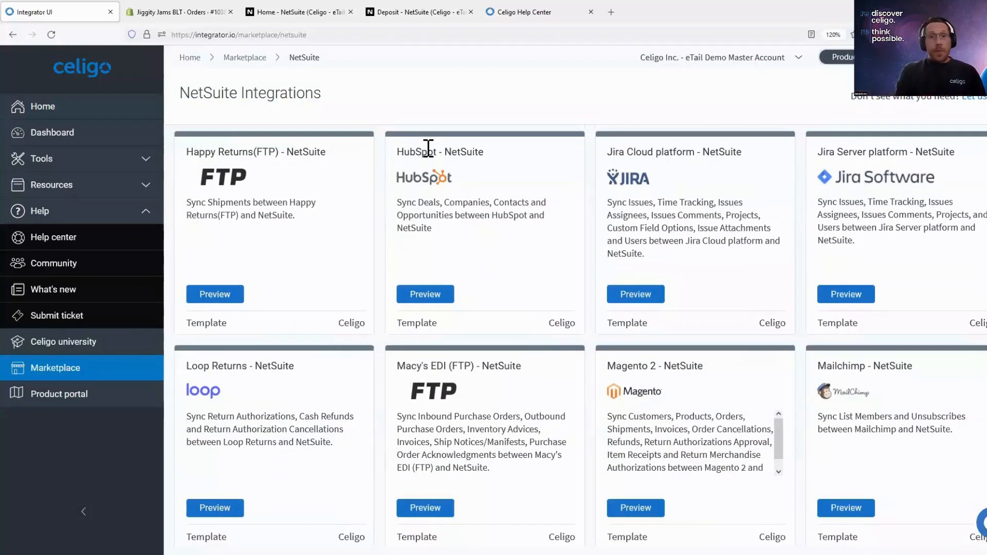
pyautogui.click(427, 295)
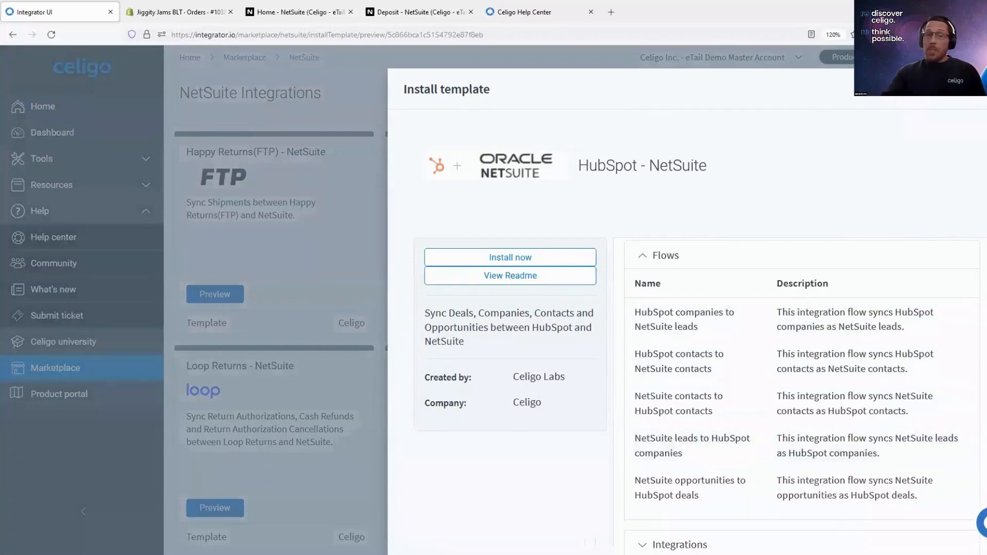
pyautogui.click(979, 89)
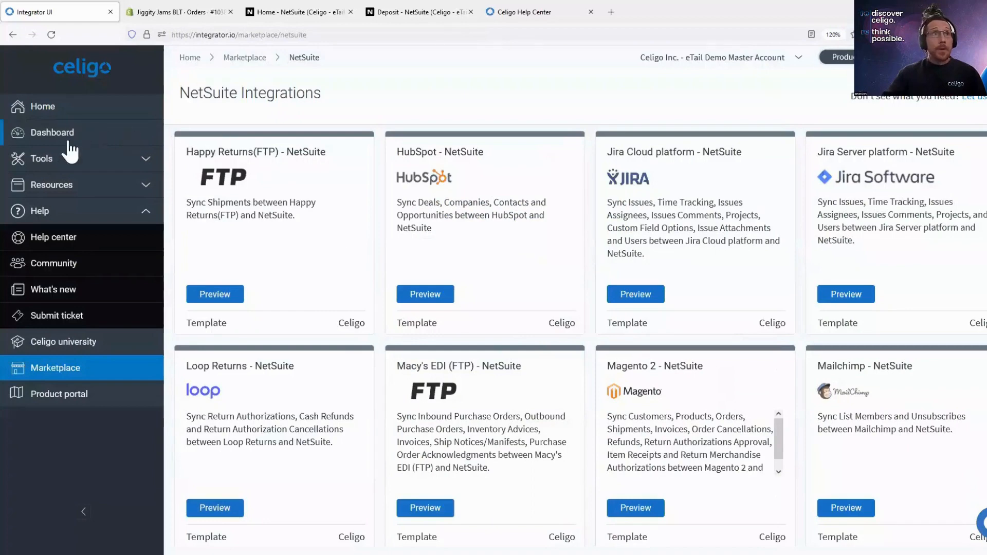
# - Open the Shopify - NetSuite integration from the home page and show the settings for the Jiggity Jams BLT store
pyautogui.click(83, 114)
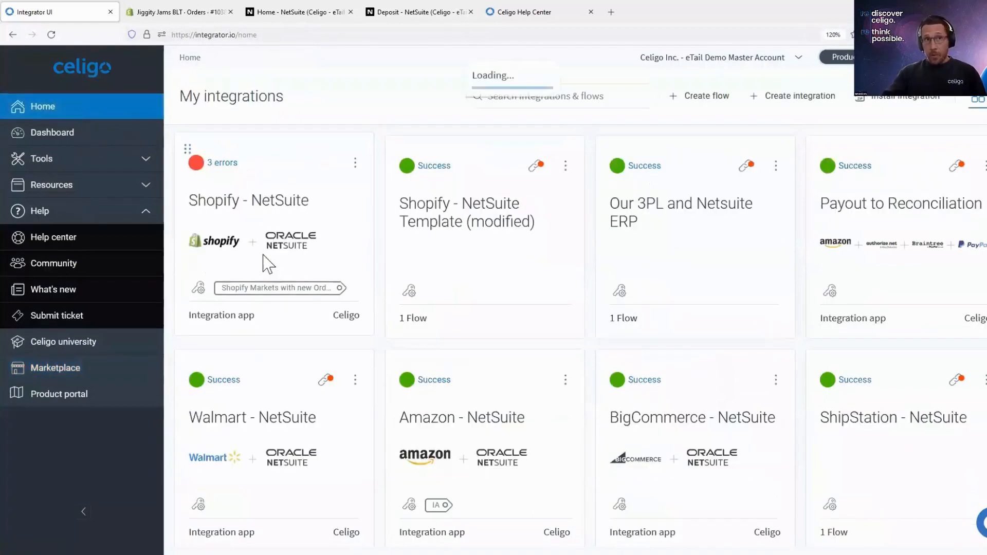
pyautogui.click(232, 210)
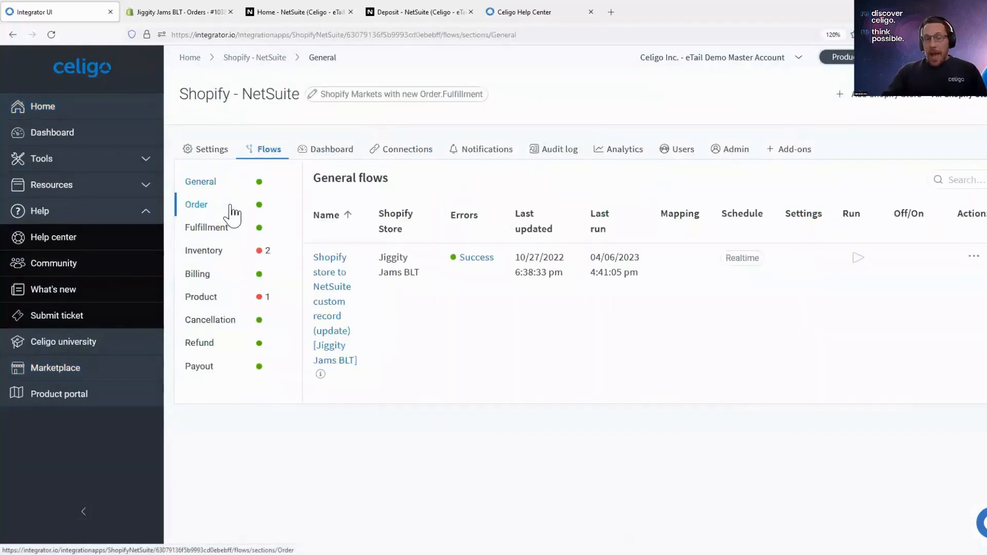
pyautogui.click(980, 101)
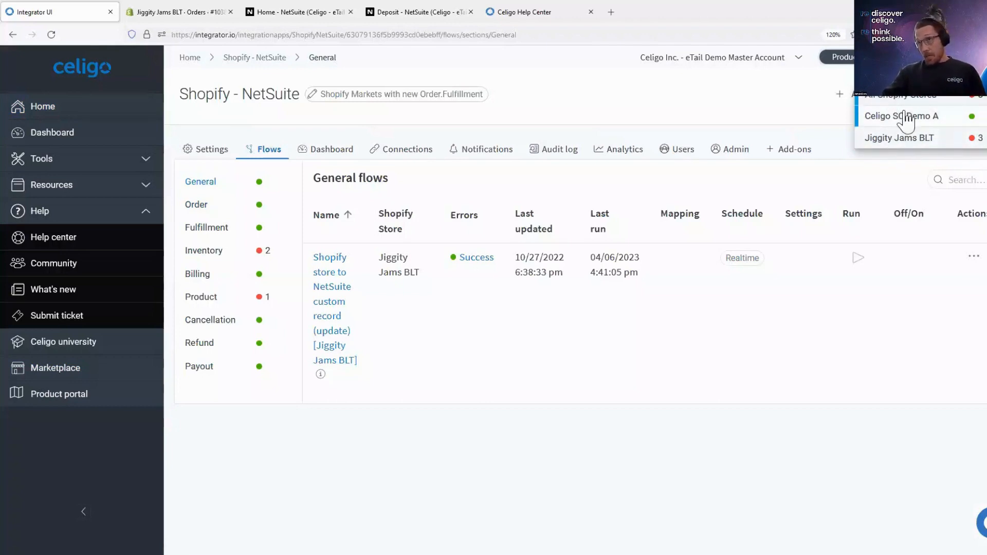
pyautogui.click(903, 137)
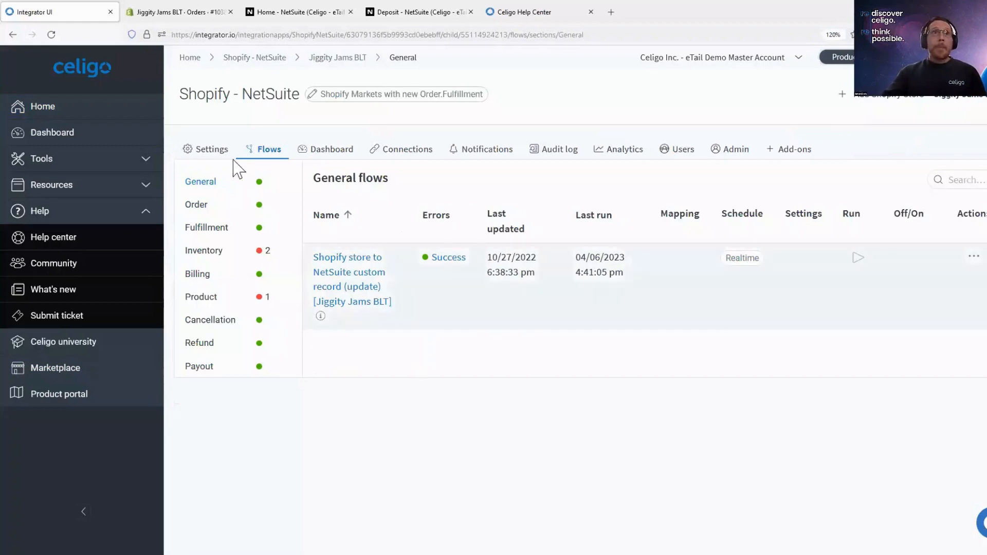
pyautogui.click(211, 150)
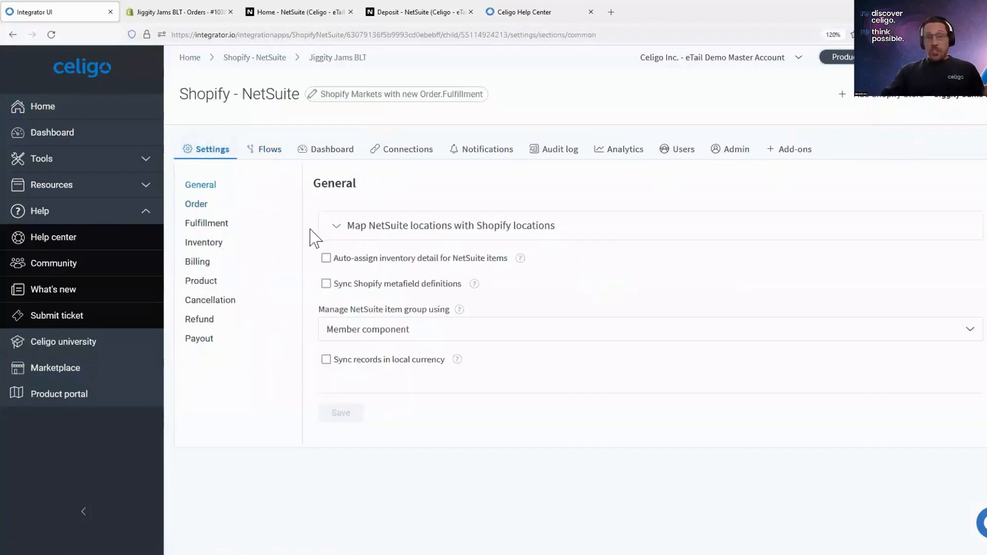
# - In the general location mapping, view the NetSuite location choices and set the empty row's Shopify location to Florida
pyautogui.click(336, 226)
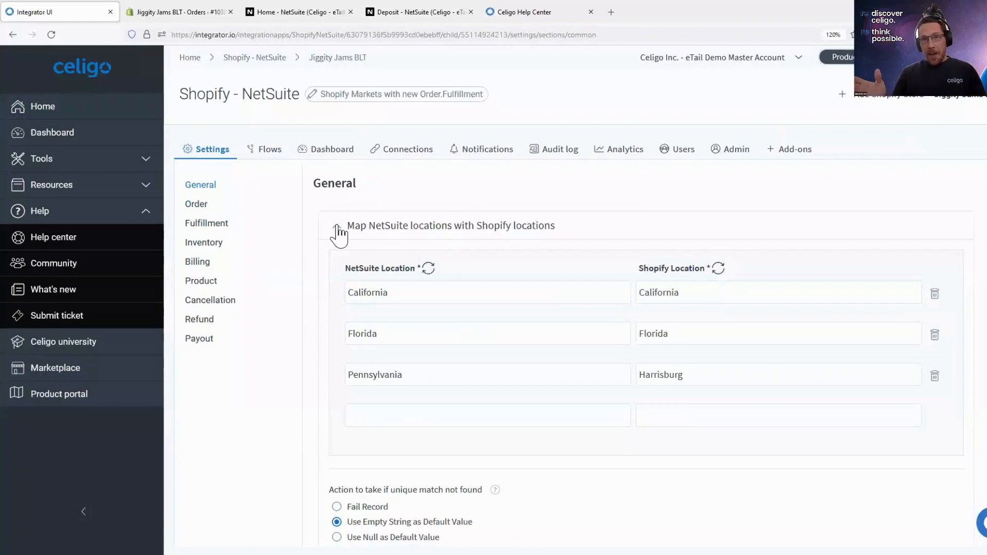
pyautogui.click(492, 406)
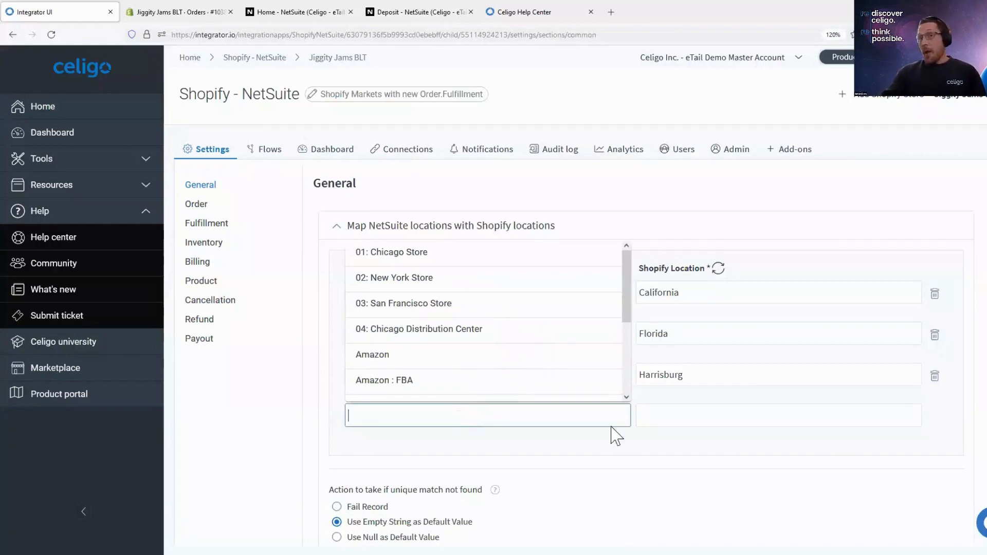
pyautogui.click(650, 425)
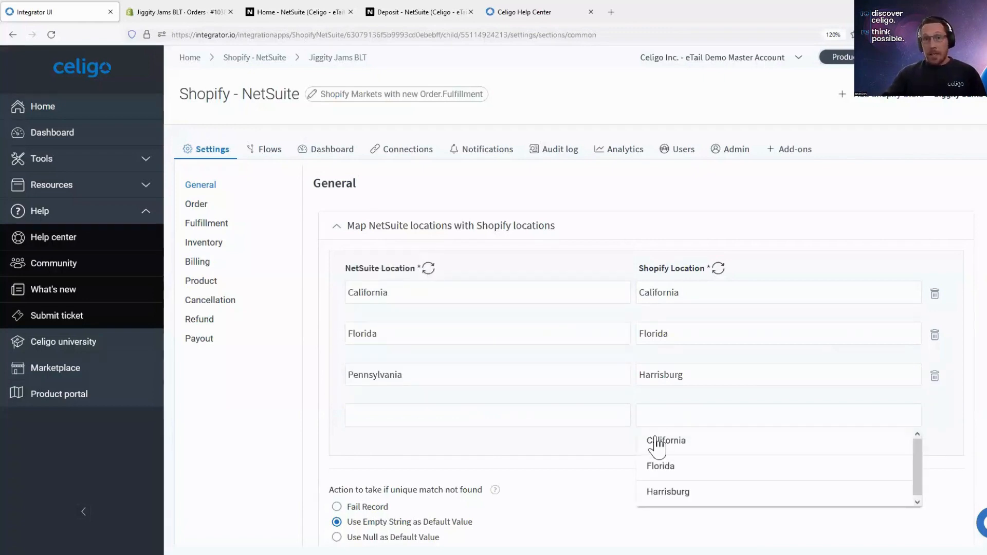
pyautogui.click(663, 467)
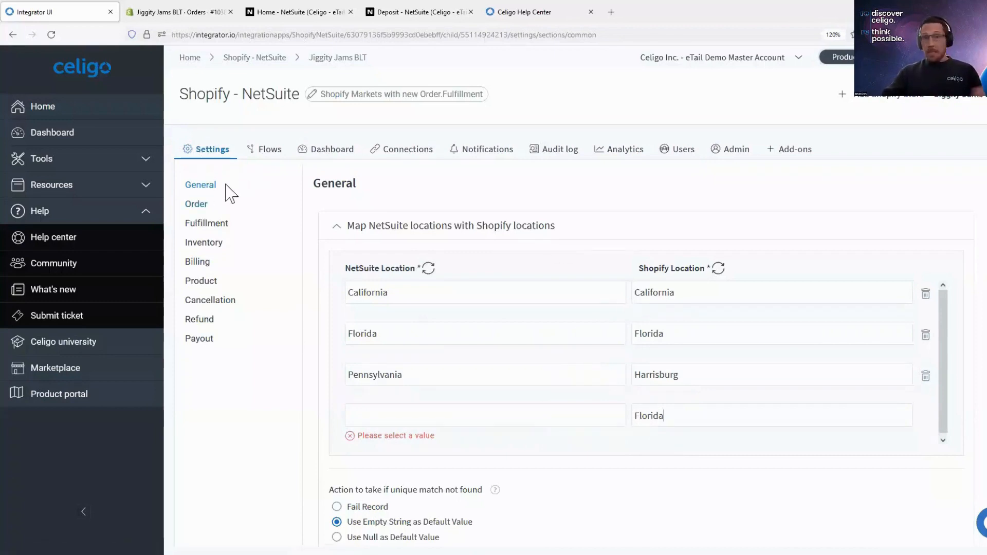
# - In the order settings' ship method mapping, set the action for unmatched values to Fail Record
pyautogui.click(205, 204)
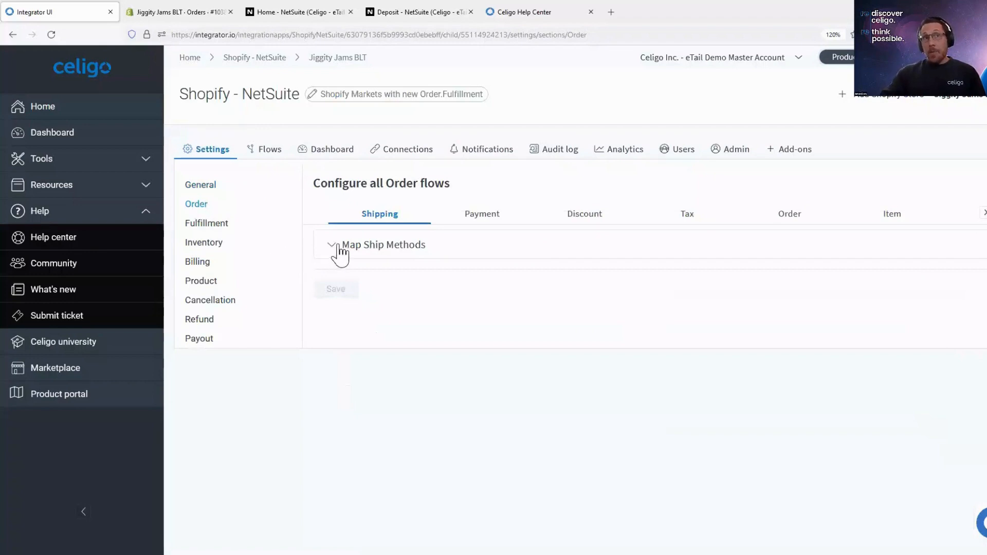
pyautogui.click(371, 255)
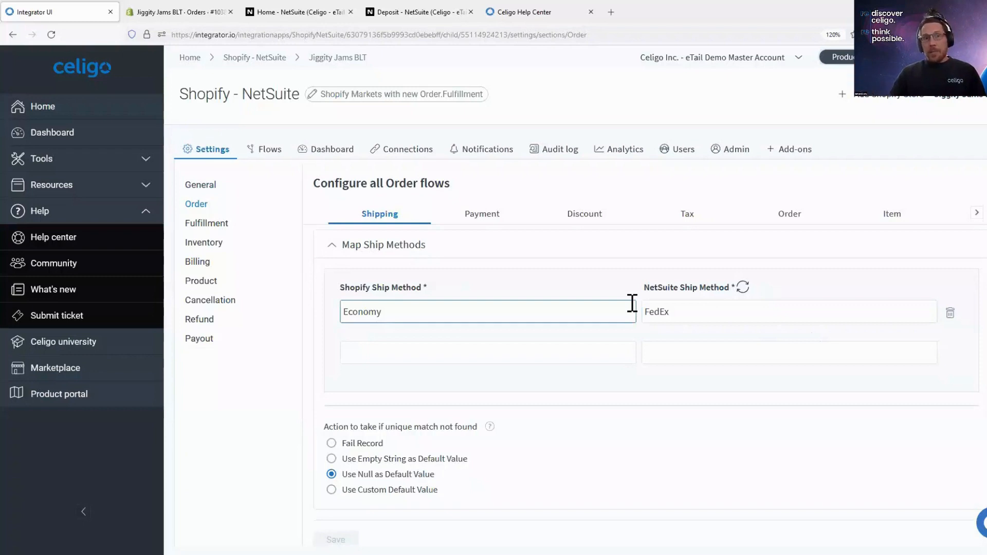
pyautogui.scroll(-1, 360, 453)
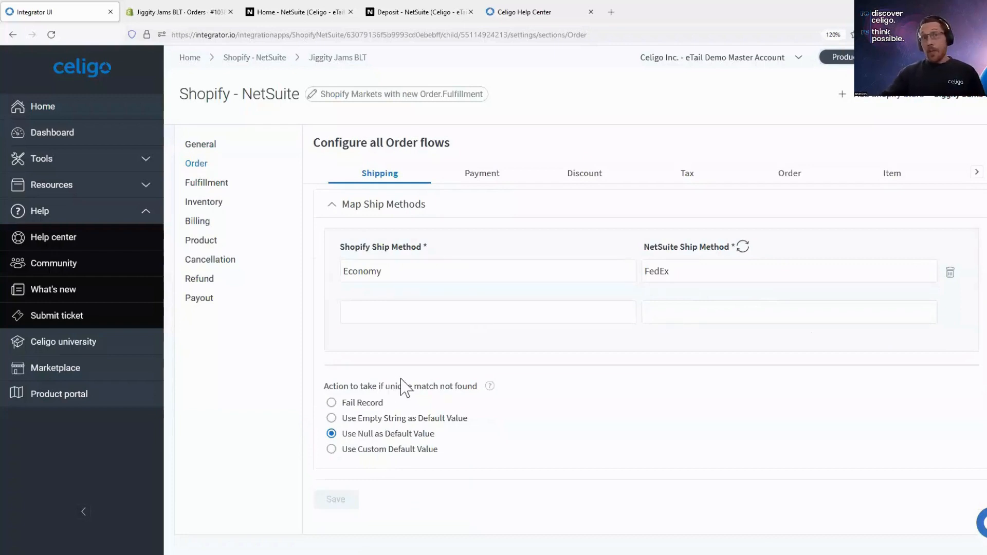
pyautogui.scroll(1, 403, 387)
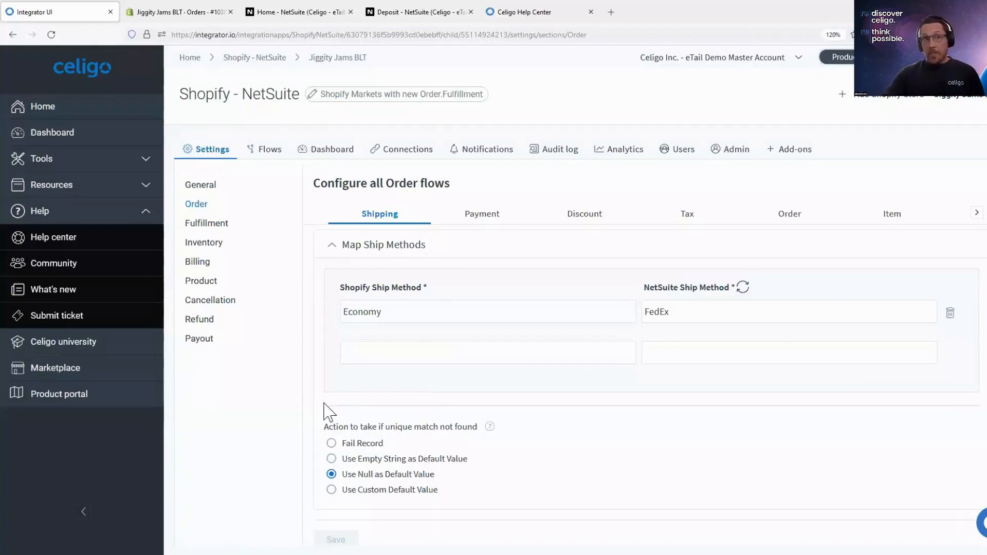
pyautogui.click(348, 444)
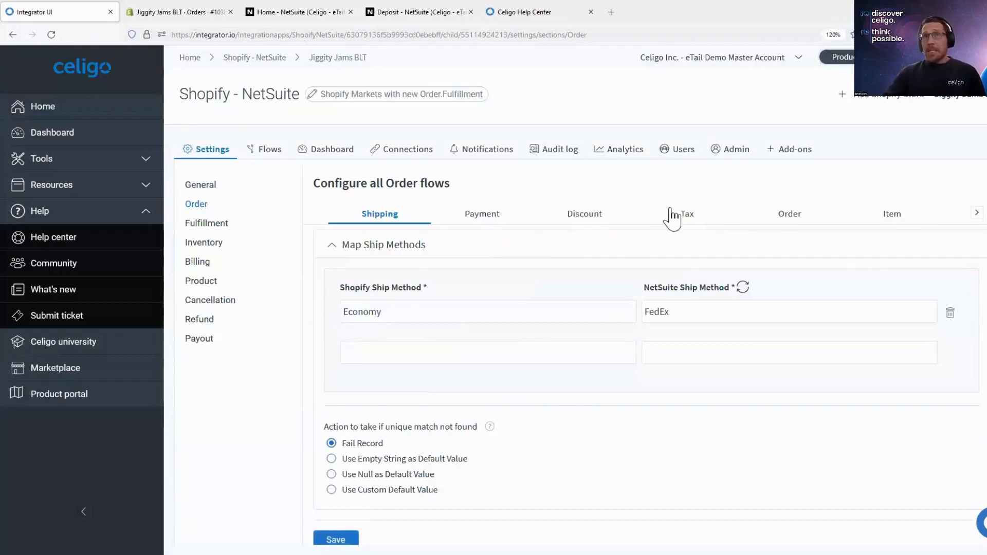
# - Review the order flows' Discount and Tax settings, including the sales tax sync choices, and open the Order settings
pyautogui.click(591, 221)
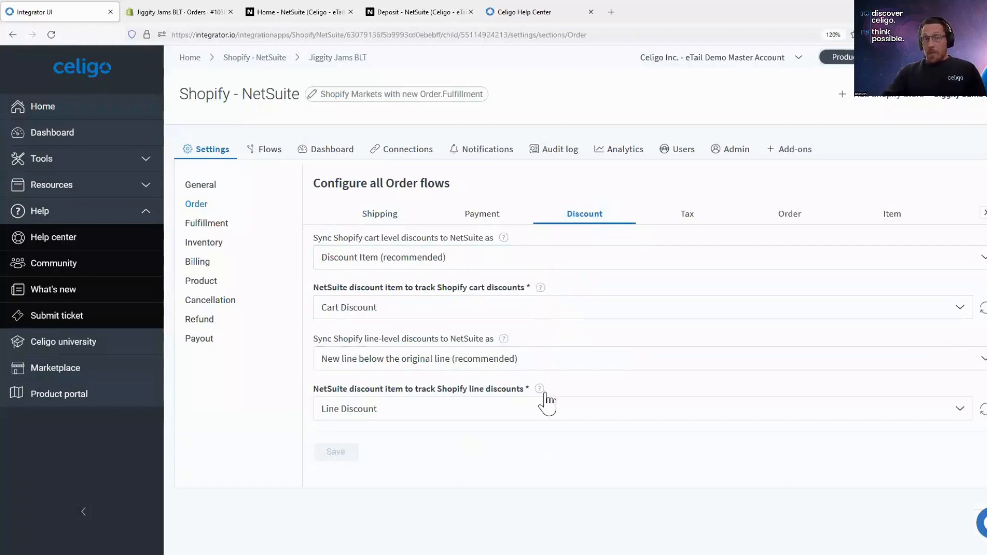
pyautogui.click(696, 220)
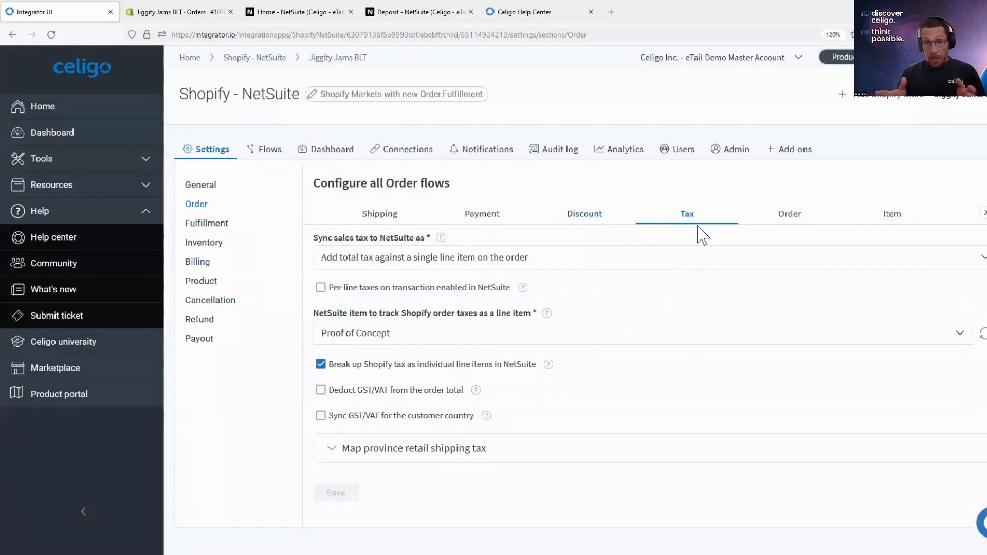
pyautogui.click(575, 262)
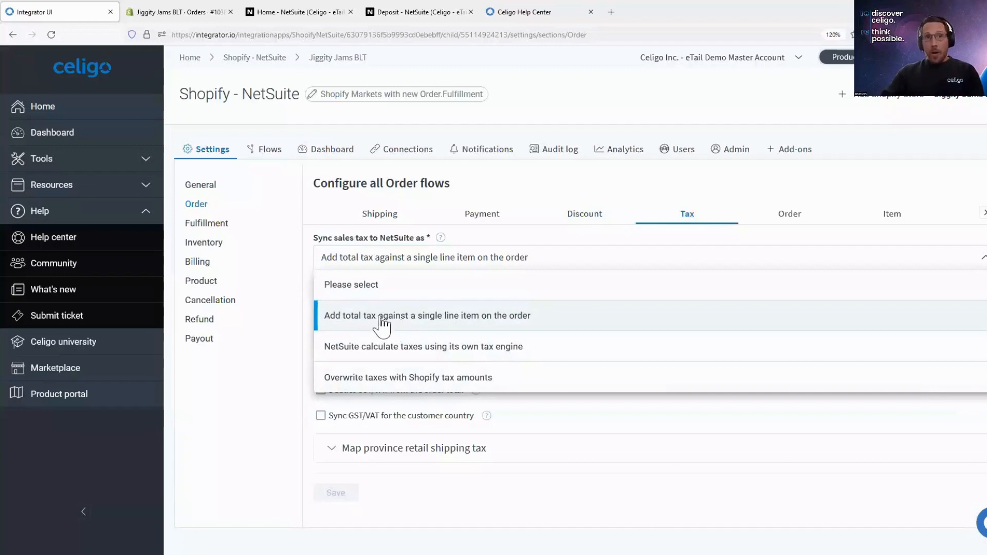
pyautogui.click(286, 356)
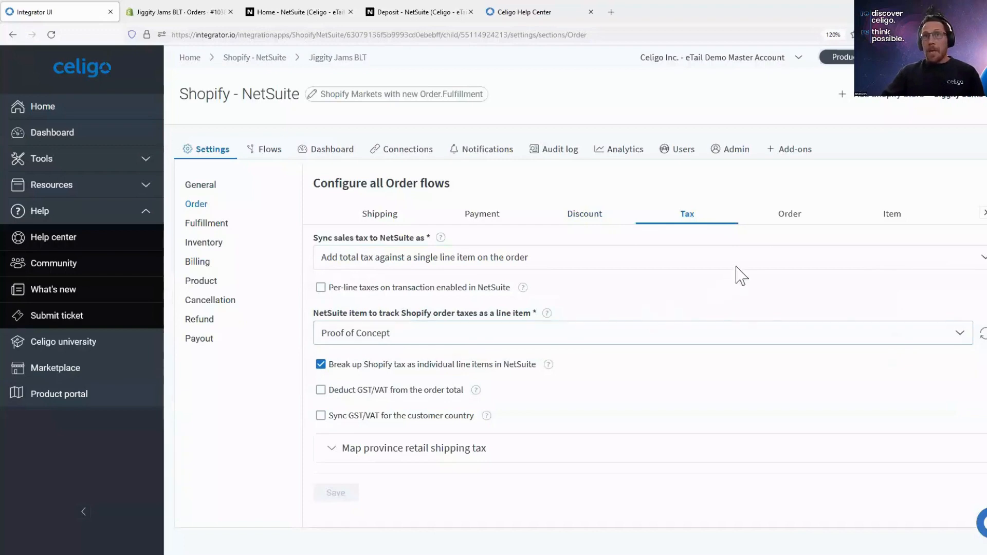
pyautogui.click(791, 216)
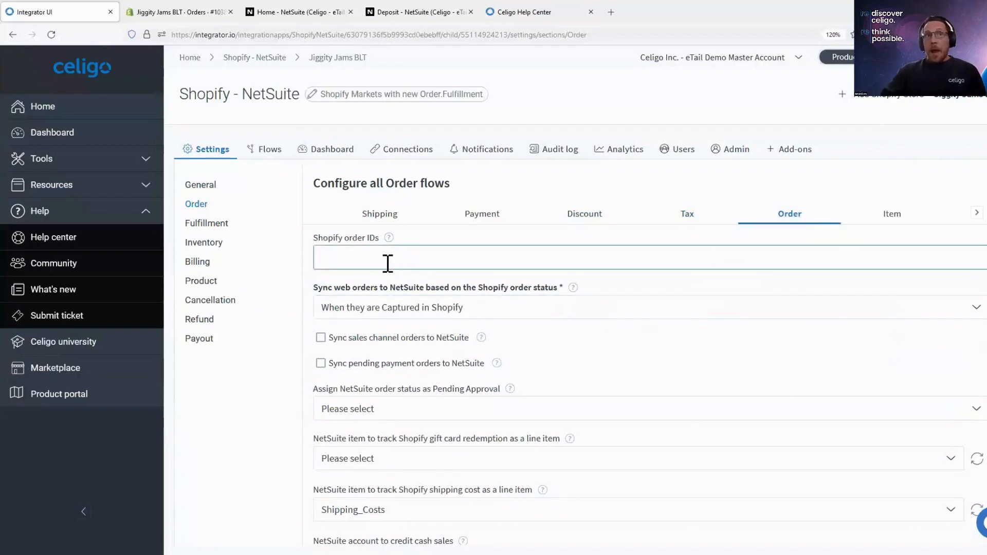
# - Browse the order flows and open the Shopify order to NetSuite sales order (add) flow in the flow builder
pyautogui.click(361, 259)
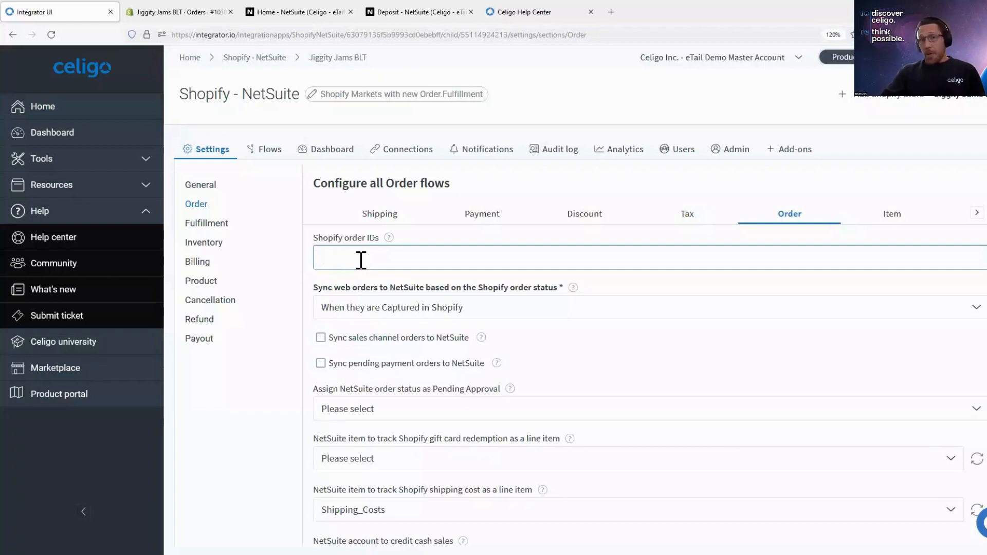
pyautogui.click(266, 152)
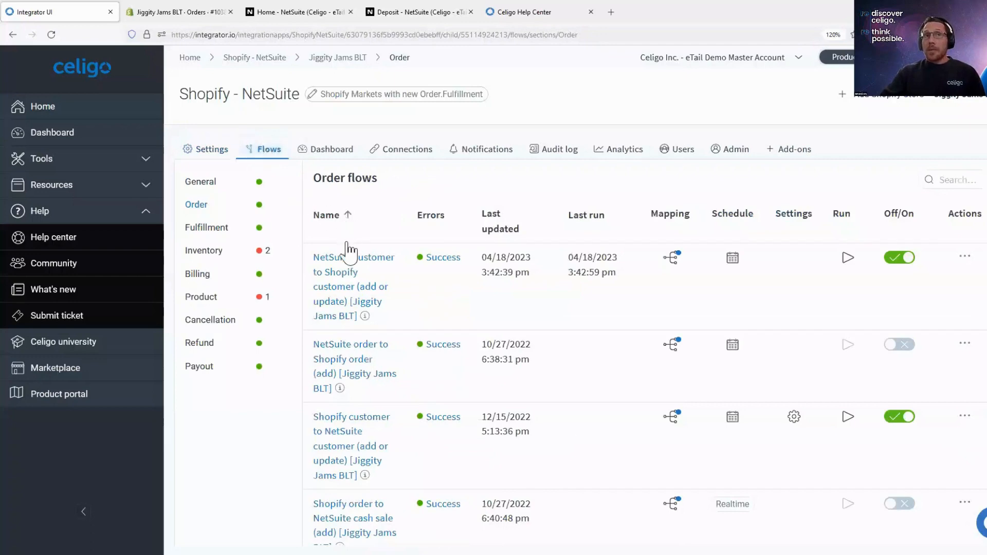
pyautogui.scroll(-2, 364, 323)
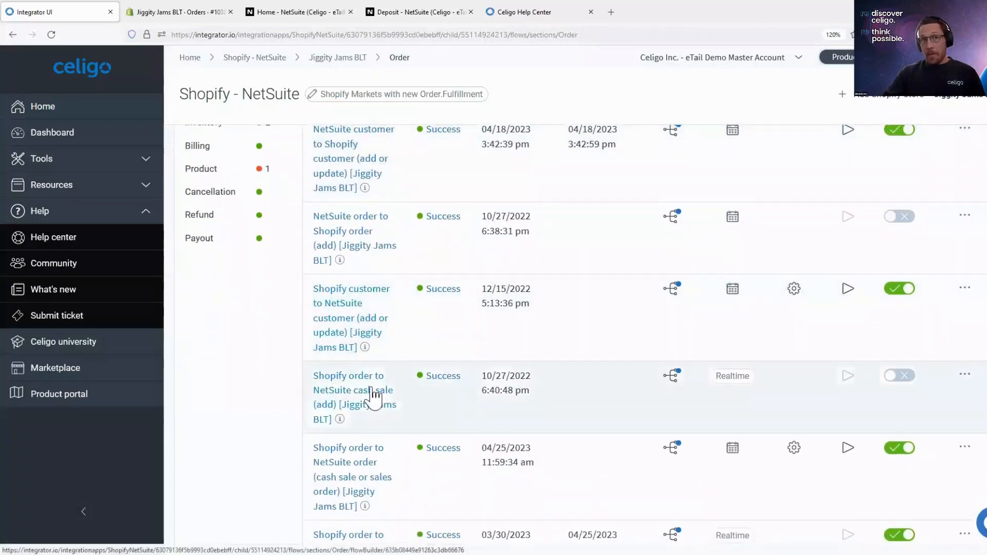
pyautogui.scroll(2, 375, 392)
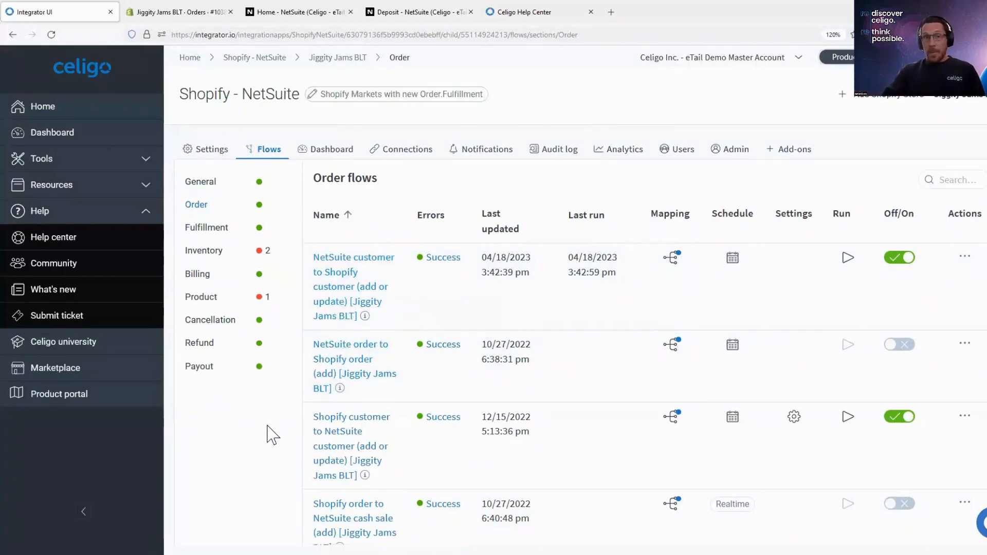
pyautogui.scroll(-4, 274, 435)
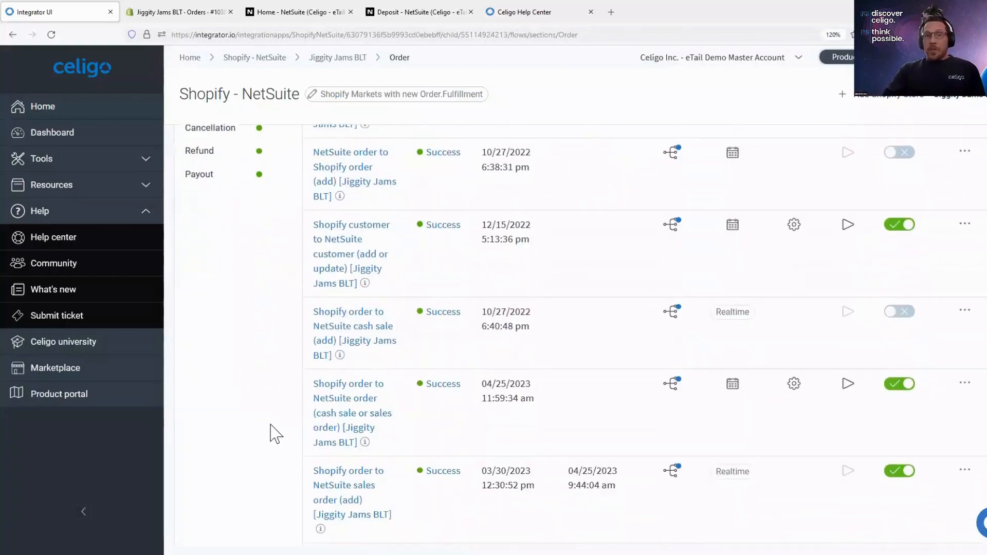
pyautogui.scroll(-1, 278, 433)
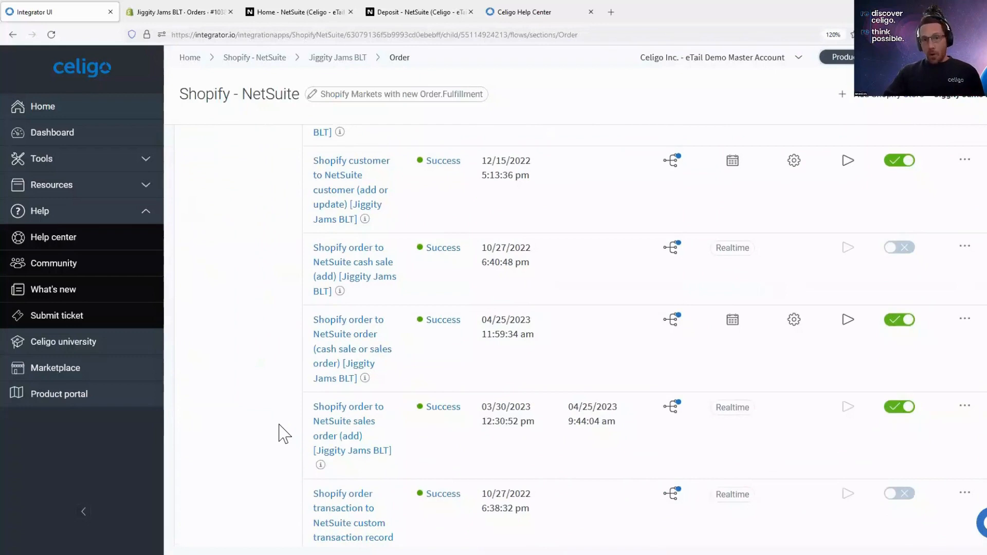
pyautogui.click(339, 414)
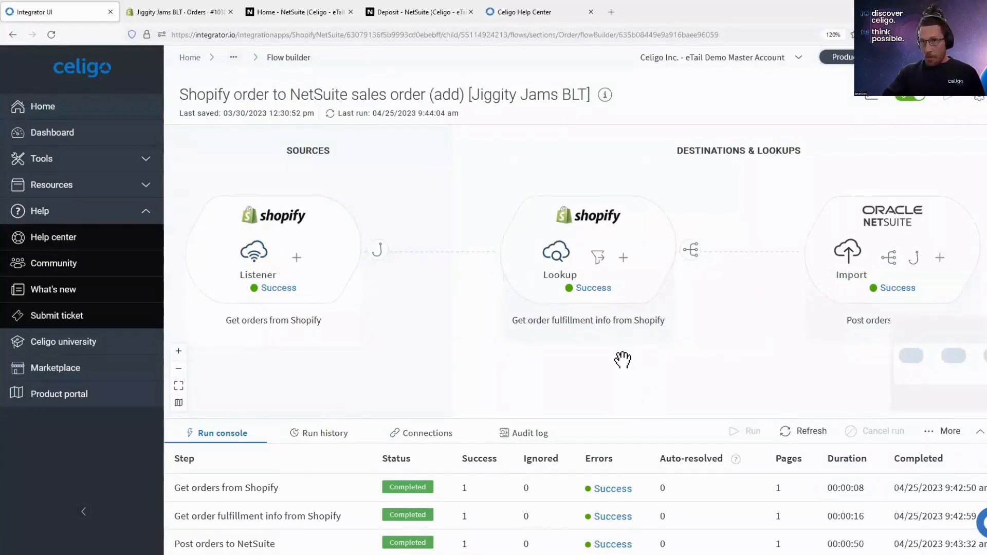
# - Open the field mapping of the Post orders to NetSuite import and review its rules through the last empty row
pyautogui.moveTo(624, 360); pyautogui.dragTo(540, 363)
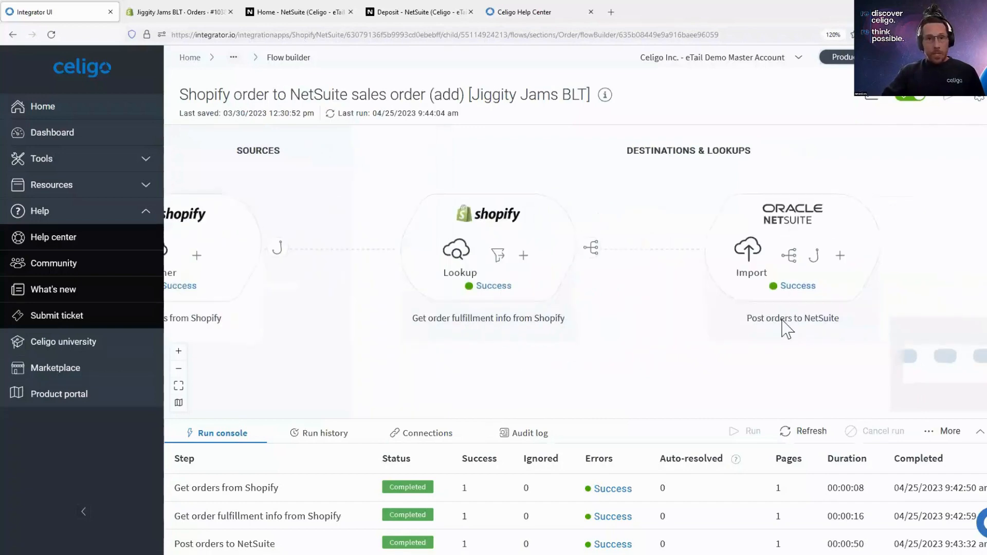
pyautogui.click(792, 257)
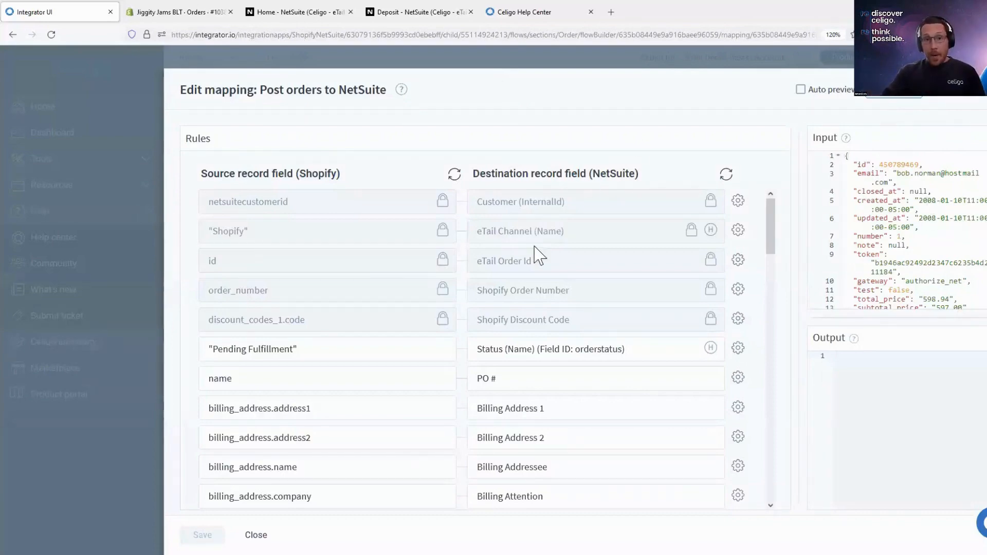
pyautogui.scroll(-12, 694, 242)
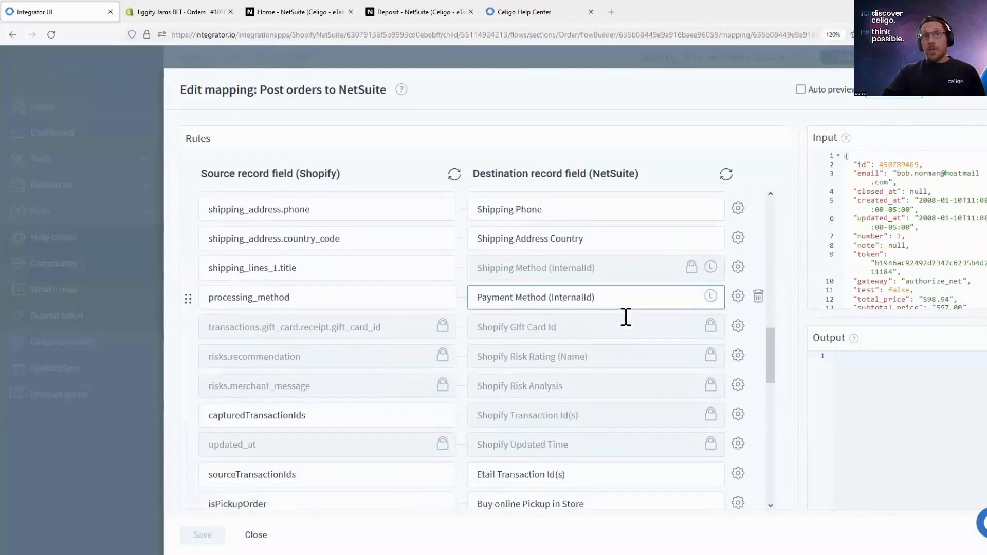
pyautogui.scroll(-13, 625, 317)
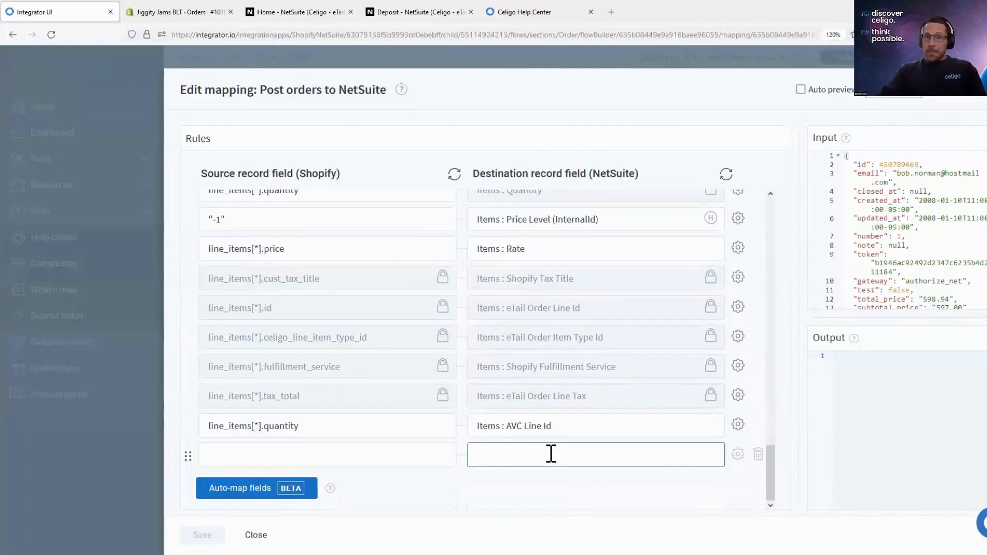
# - Try mapping Shopify's checkout_id to NetSuite's Amazon Settlement Id in the empty row, and discard the unsaved mapping changes
pyautogui.write('web')
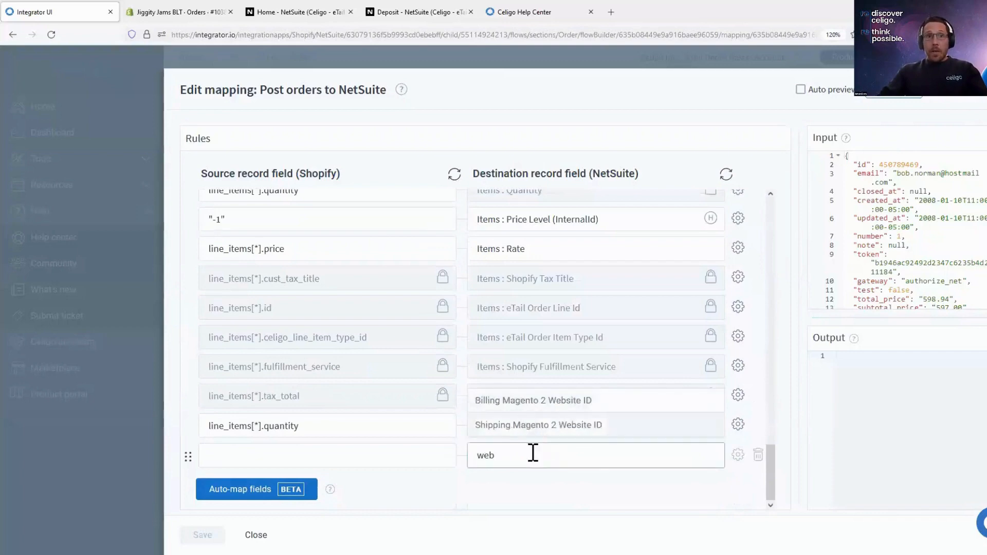
pyautogui.moveTo(531, 452); pyautogui.dragTo(421, 451)
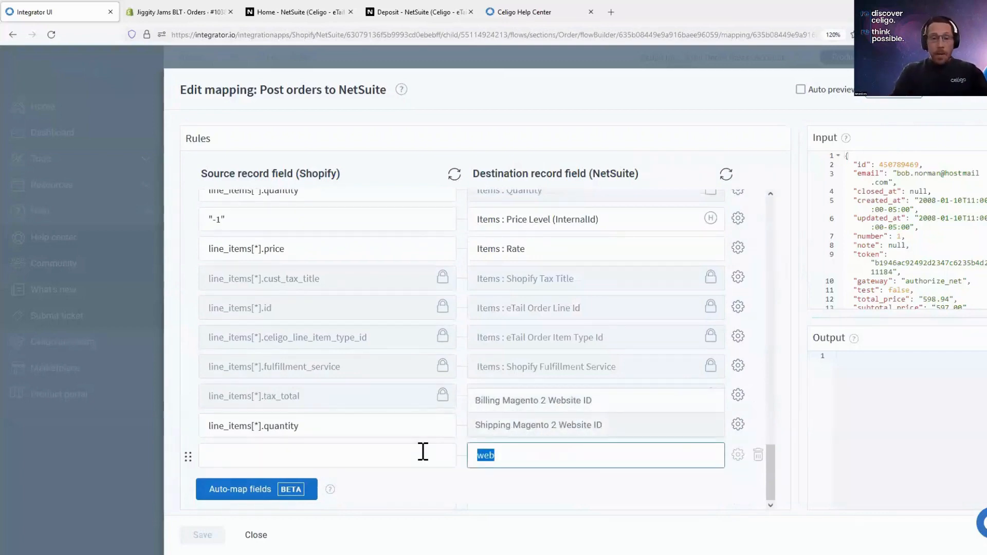
pyautogui.write('cu')
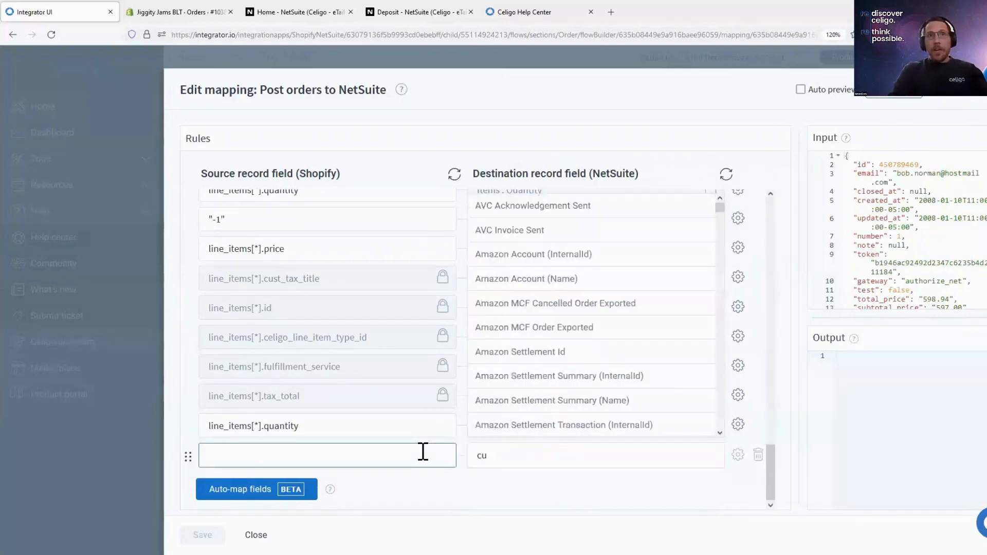
pyautogui.write('st')
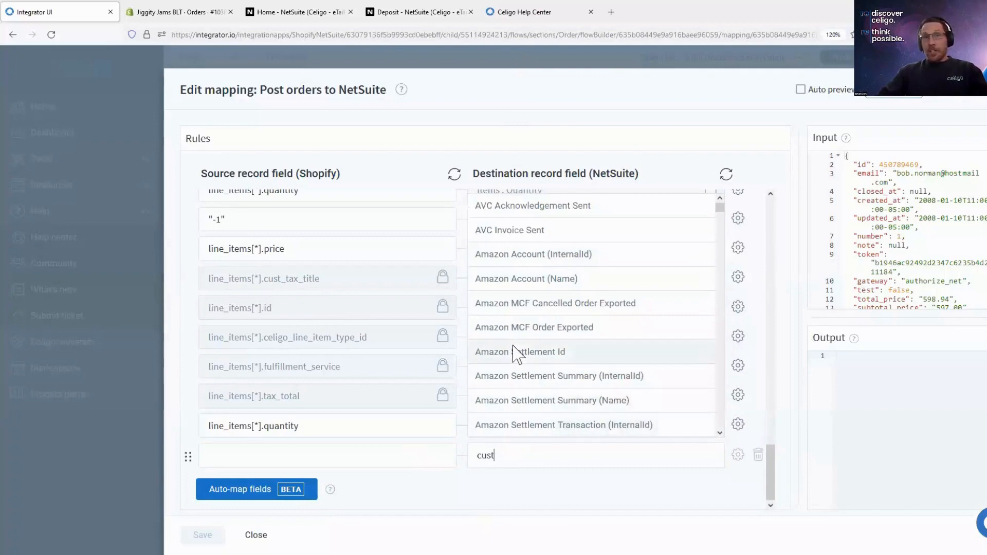
pyautogui.click(452, 446)
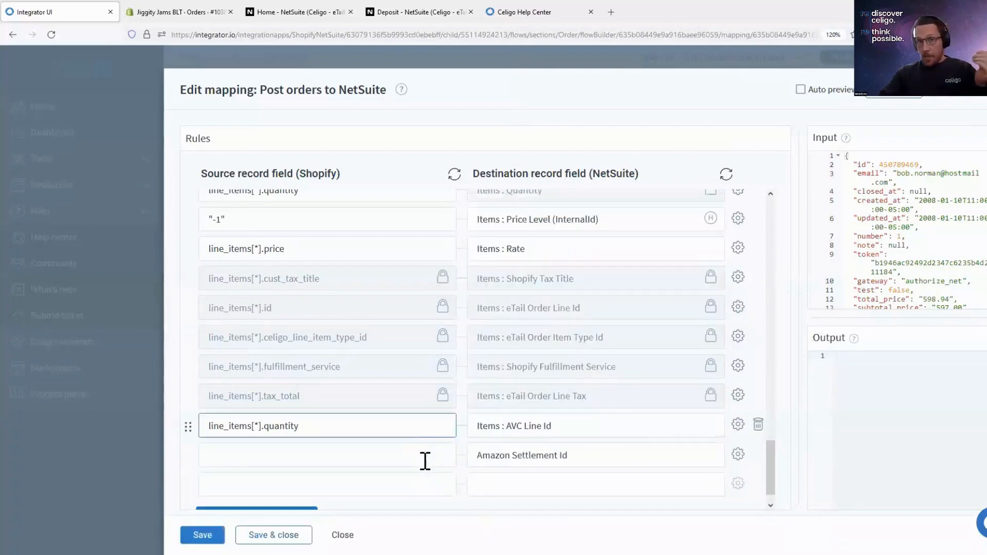
pyautogui.click(507, 454)
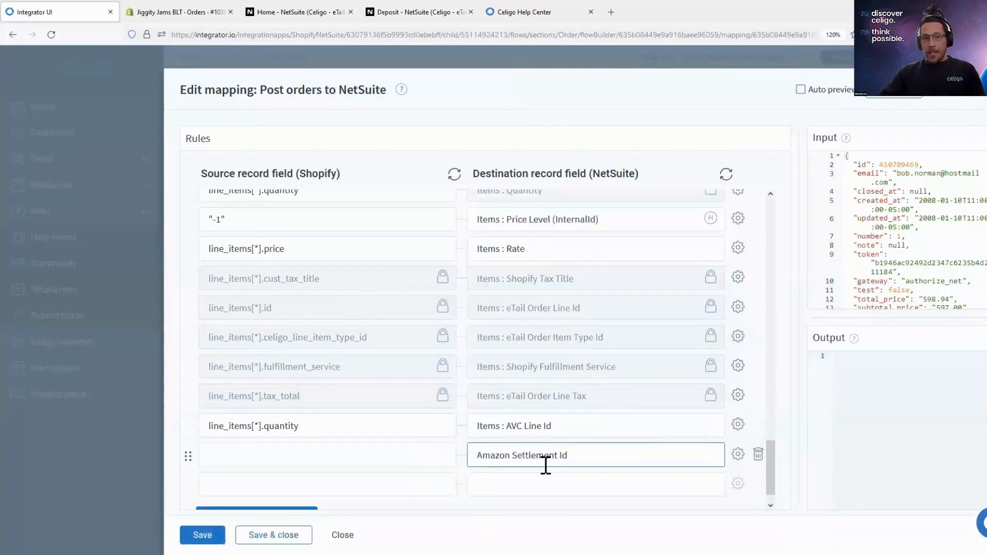
pyautogui.click(382, 455)
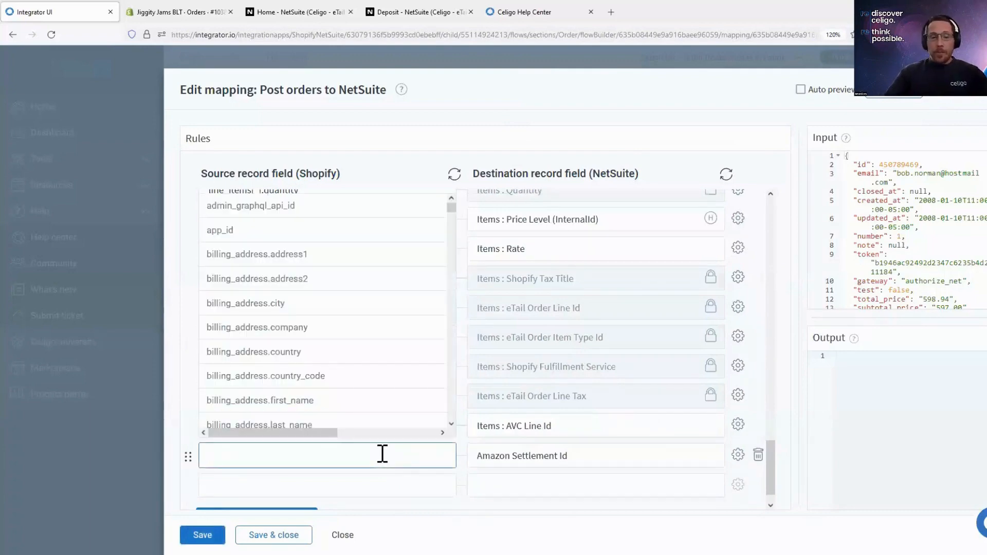
pyautogui.write('id')
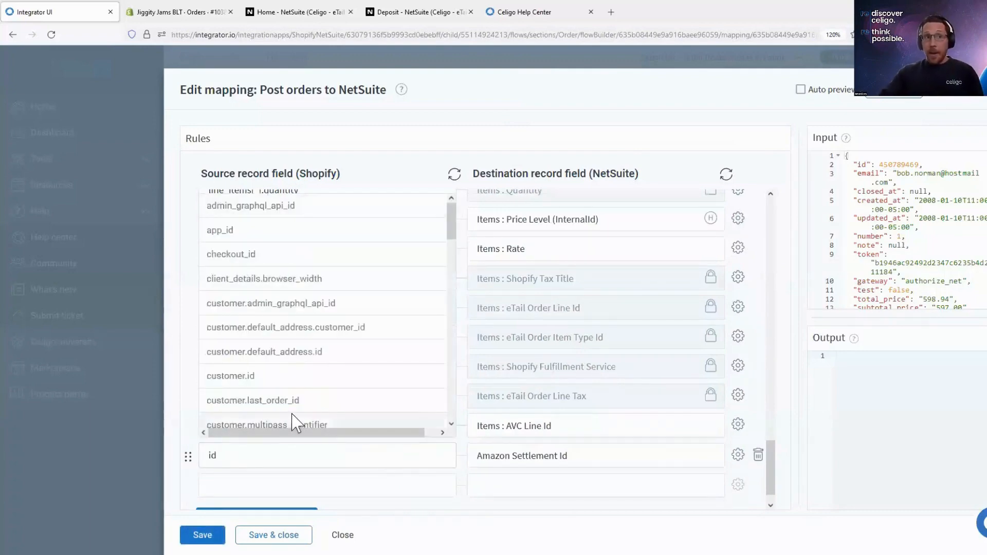
pyautogui.click(242, 254)
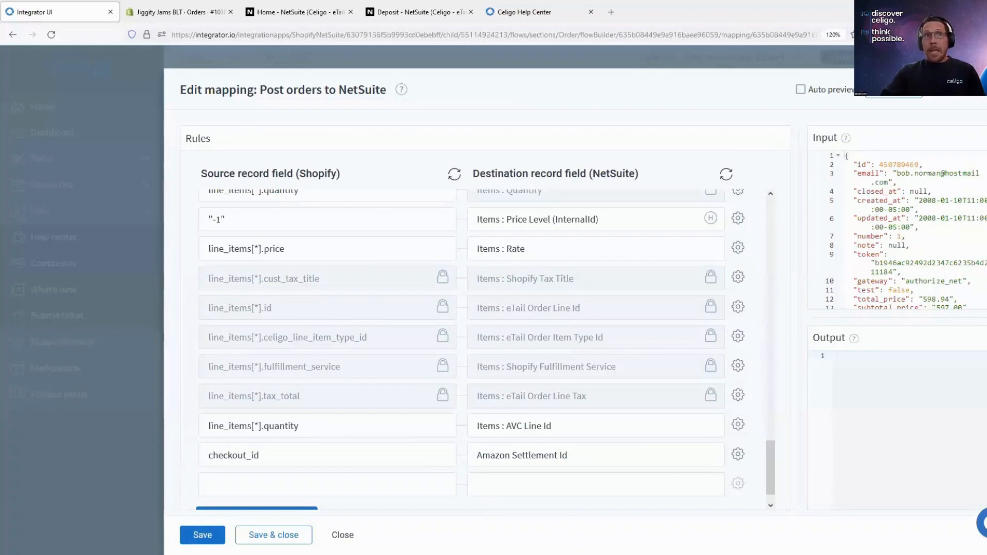
pyautogui.click(972, 89)
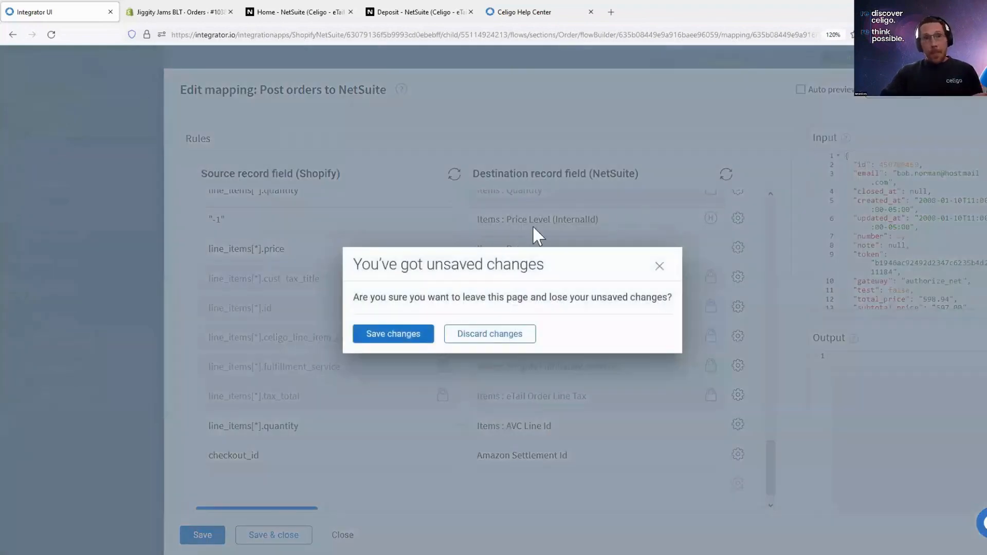
pyautogui.click(518, 337)
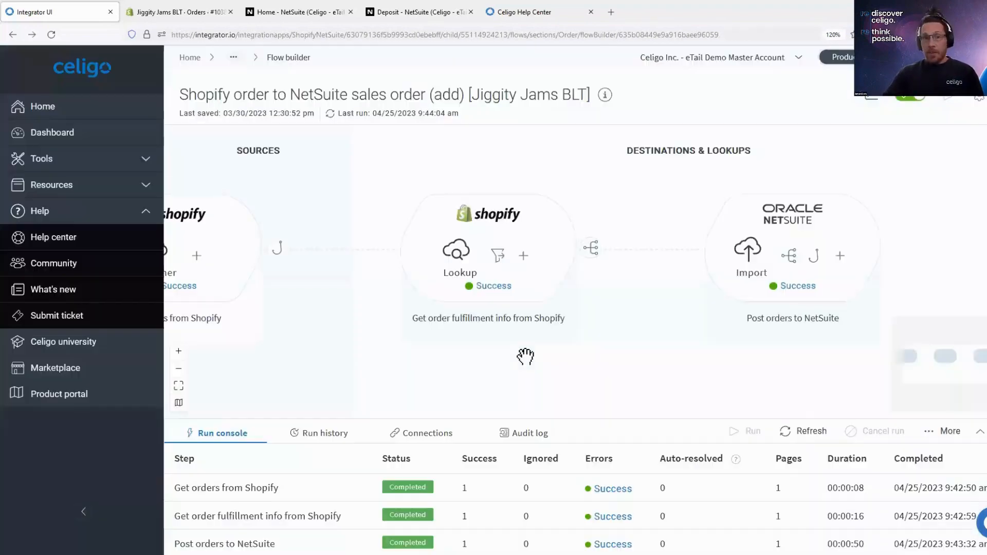
# - Return to the order flows, switch to the Jiggity Jams BLT Shopify admin, and open the newest order from the orders list
pyautogui.moveTo(531, 368); pyautogui.dragTo(618, 374)
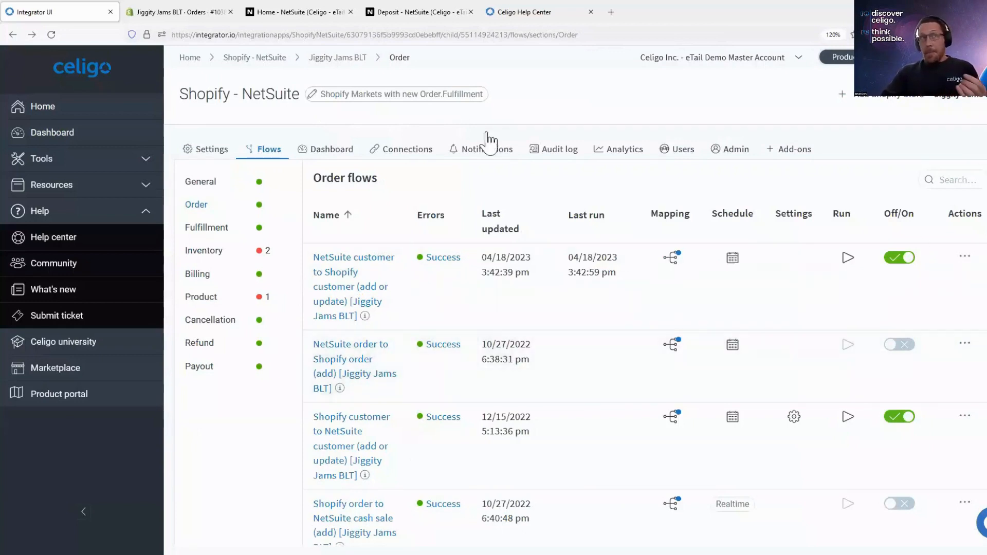
pyautogui.click(177, 12)
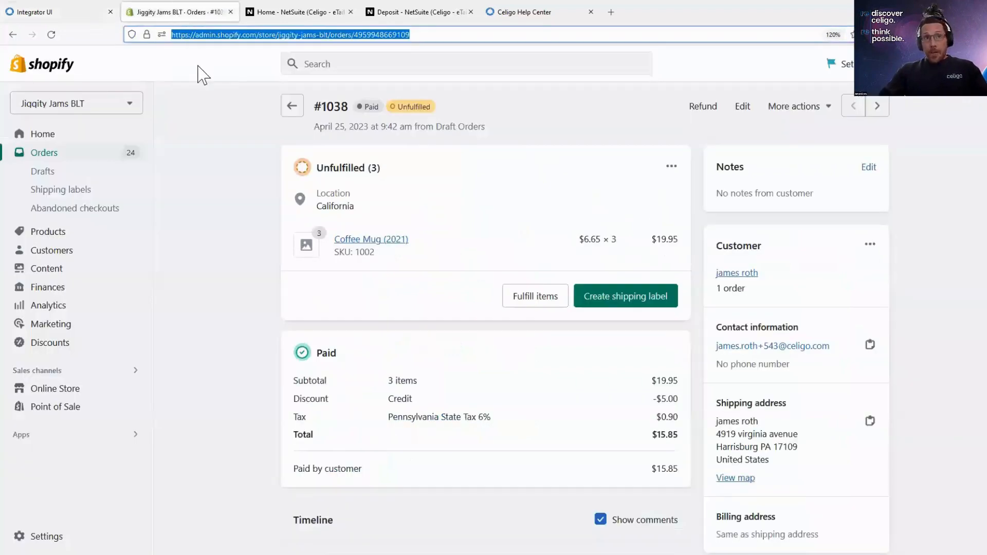
pyautogui.click(65, 152)
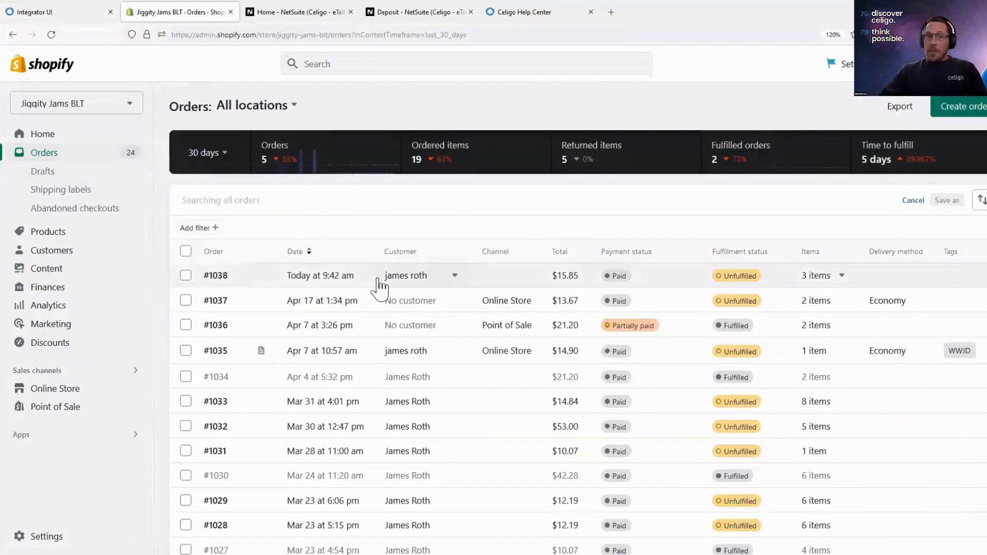
pyautogui.click(345, 277)
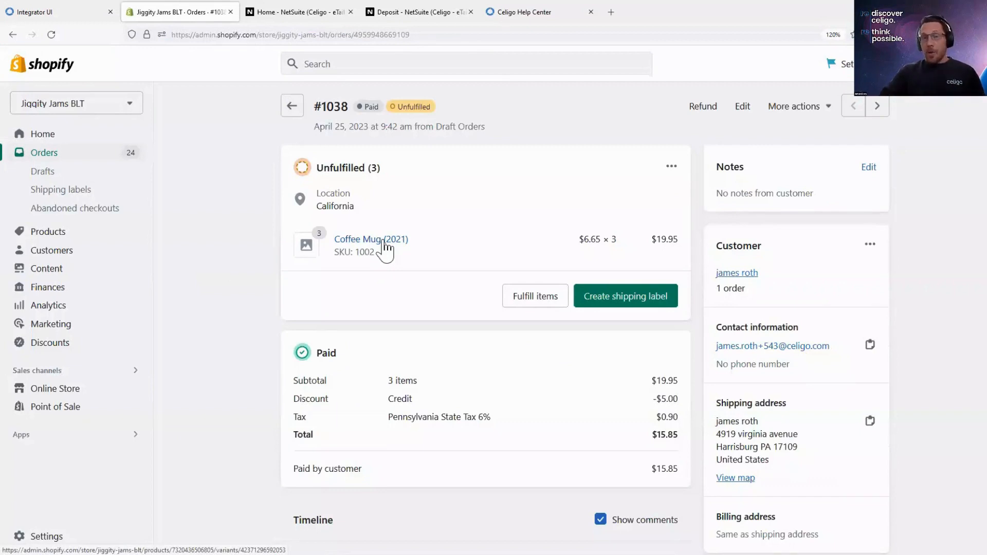
# - Point out the Shopify order's number and copy the order's internal ID from the page address
pyautogui.doubleClick(332, 107)
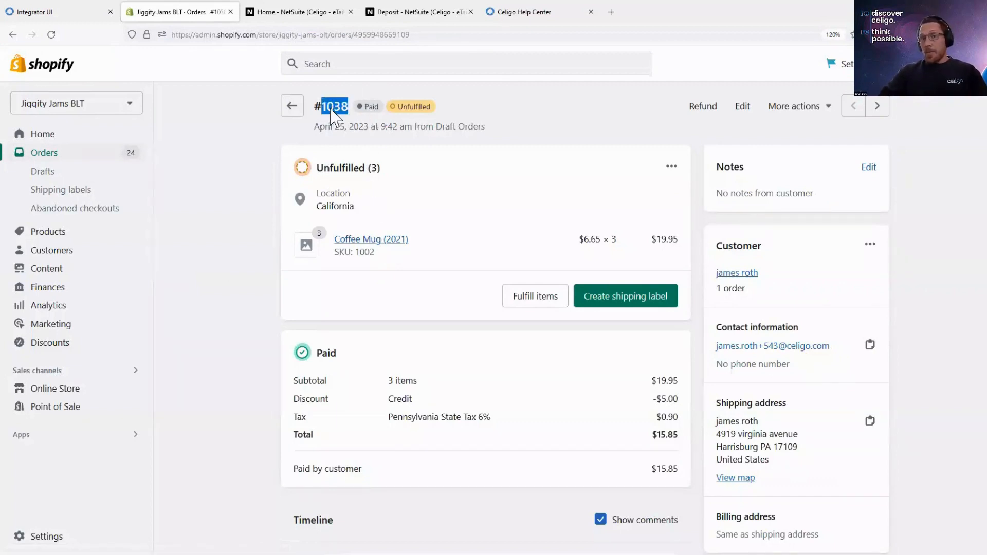
pyautogui.doubleClick(384, 35)
pyautogui.hotkey('ctrl', 'c')
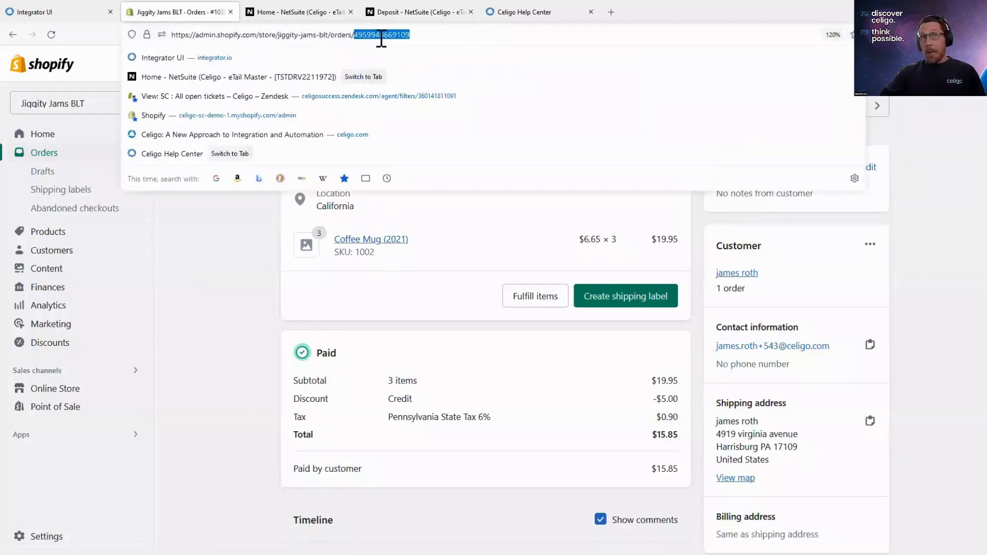
pyautogui.click(274, 196)
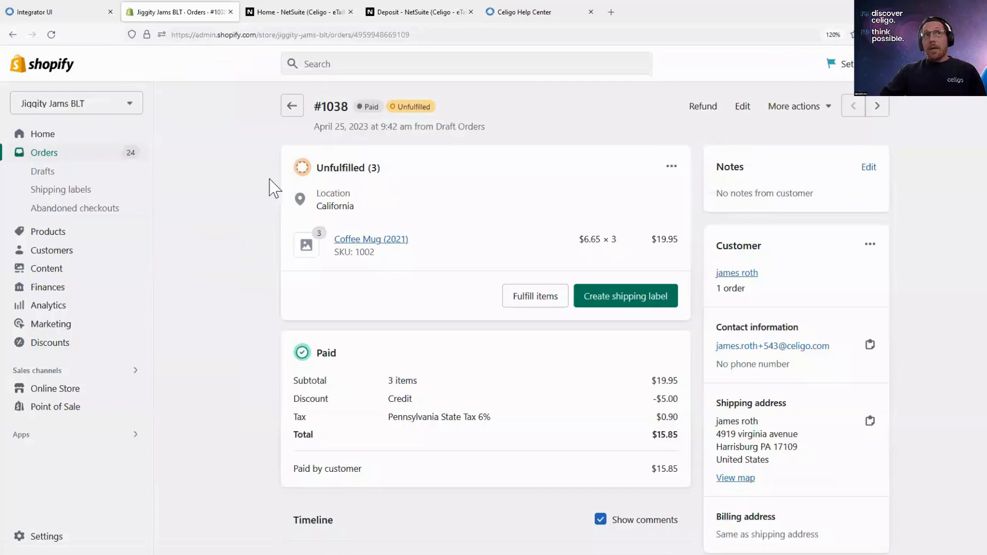
pyautogui.doubleClick(335, 107)
# - Switch to NetSuite, search globally for the copied Shopify order ID, and open the matching sales order
pyautogui.click(276, 7)
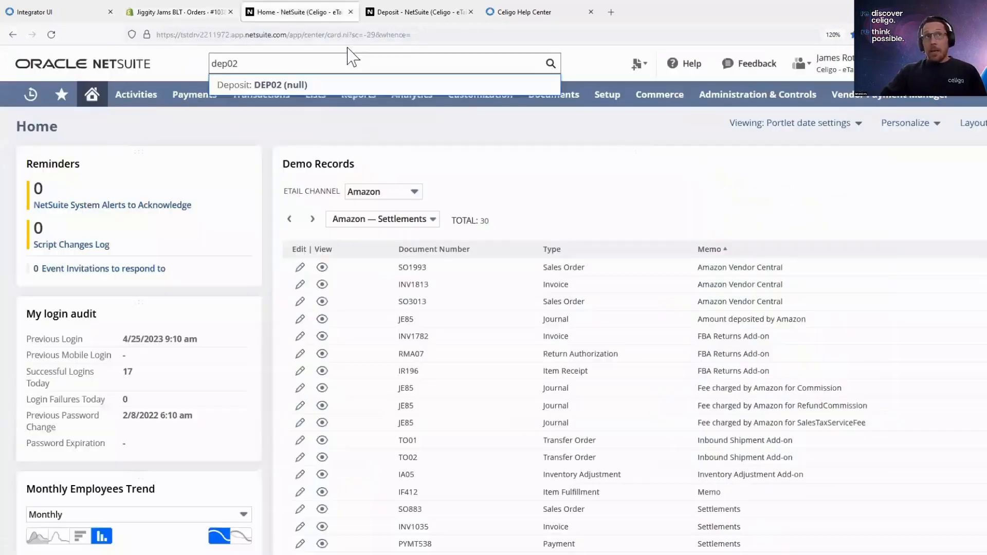
pyautogui.doubleClick(324, 62)
pyautogui.hotkey('ctrl', 'v')
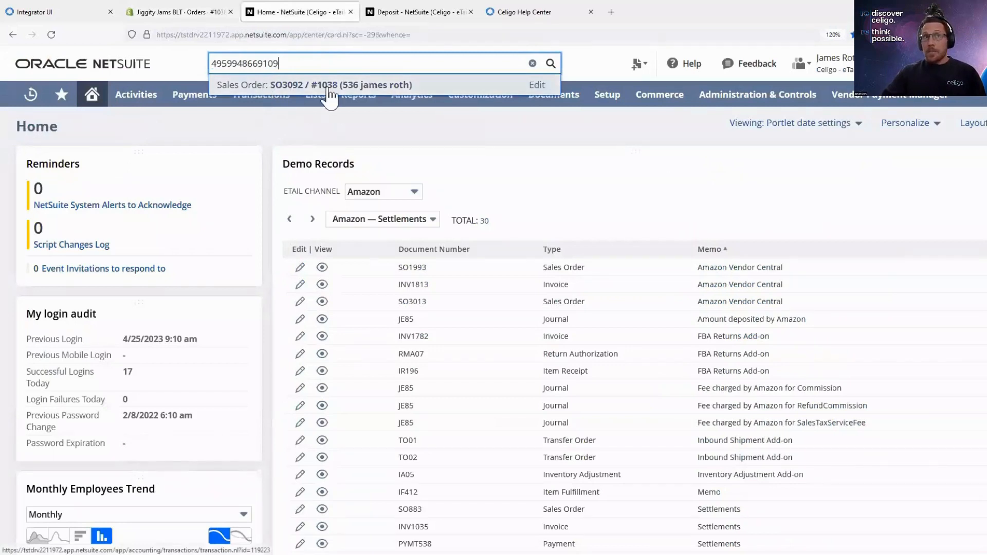
pyautogui.click(328, 87)
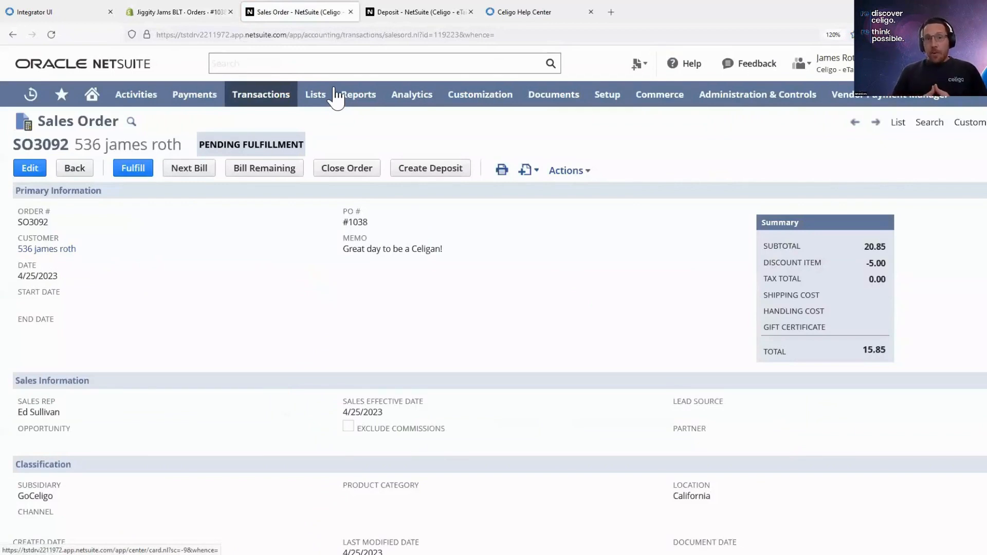
# - Review the NetSuite sales order's primary, sales and classification information down to its item lines
pyautogui.moveTo(321, 94)
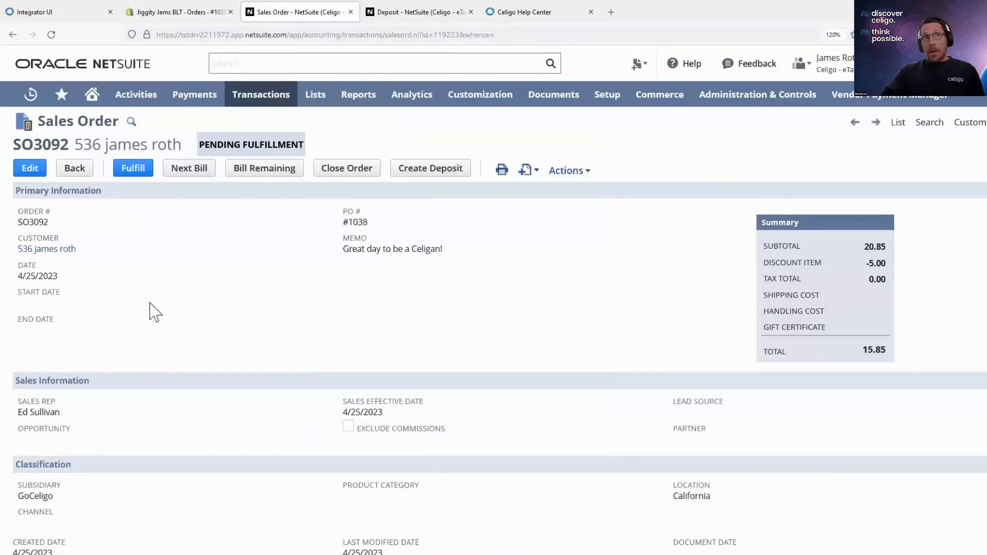
pyautogui.click(131, 177)
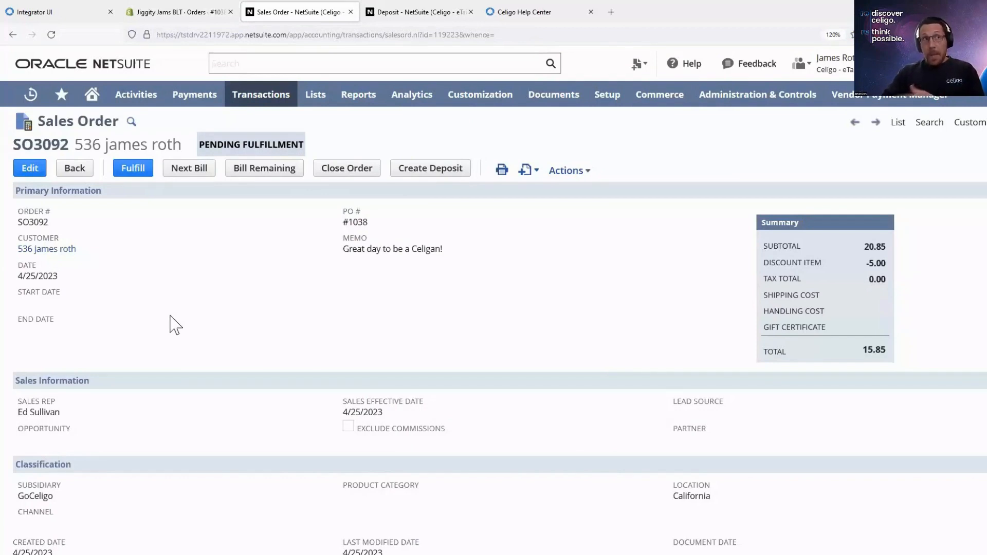
pyautogui.scroll(-3, 174, 324)
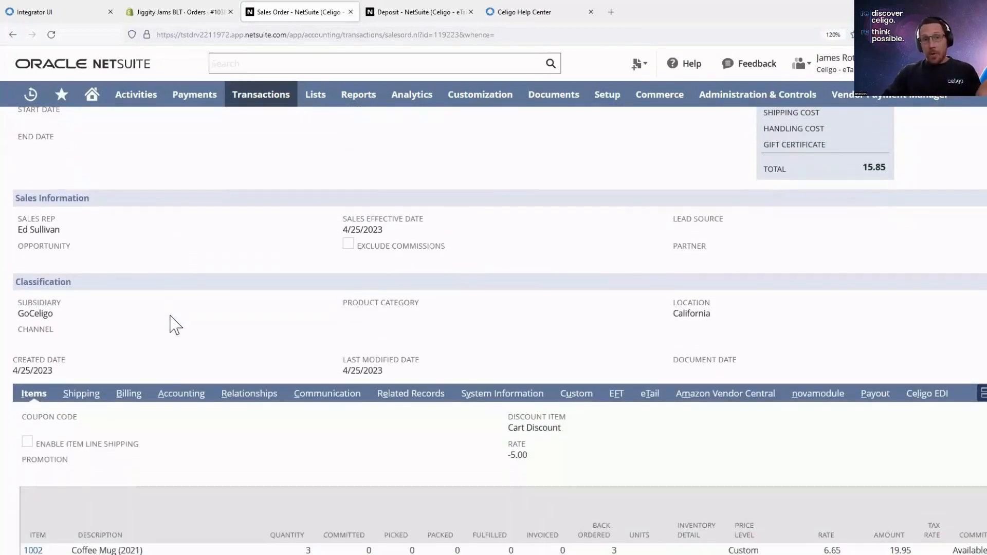
# - Point out the NetSuite sales order's customer, its Coffee Mug (2021) item line, and the order total in the summary
pyautogui.scroll(3, 170, 316)
pyautogui.moveTo(90, 260); pyautogui.dragTo(12, 250)
pyautogui.click(143, 283)
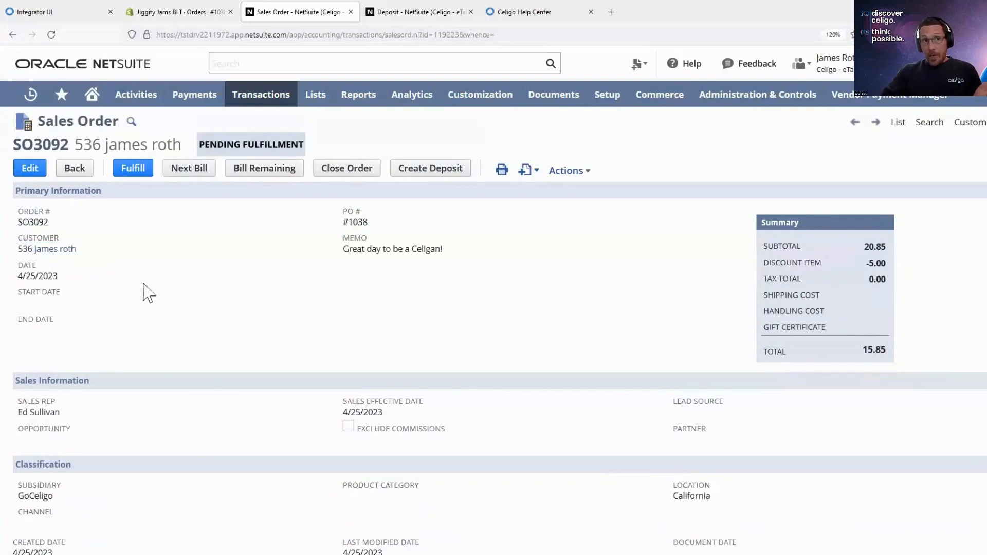
pyautogui.scroll(-3, 131, 304)
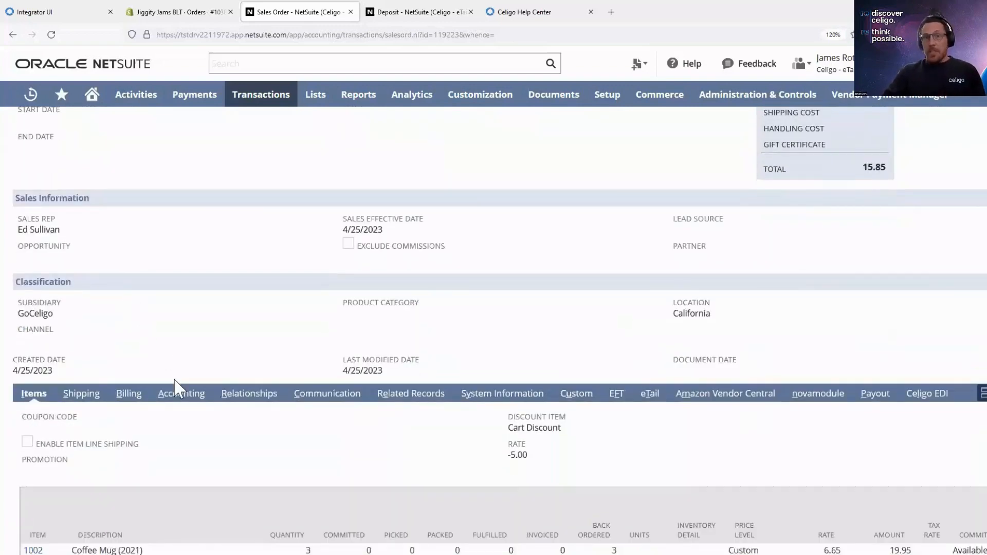
pyautogui.scroll(-1, 175, 388)
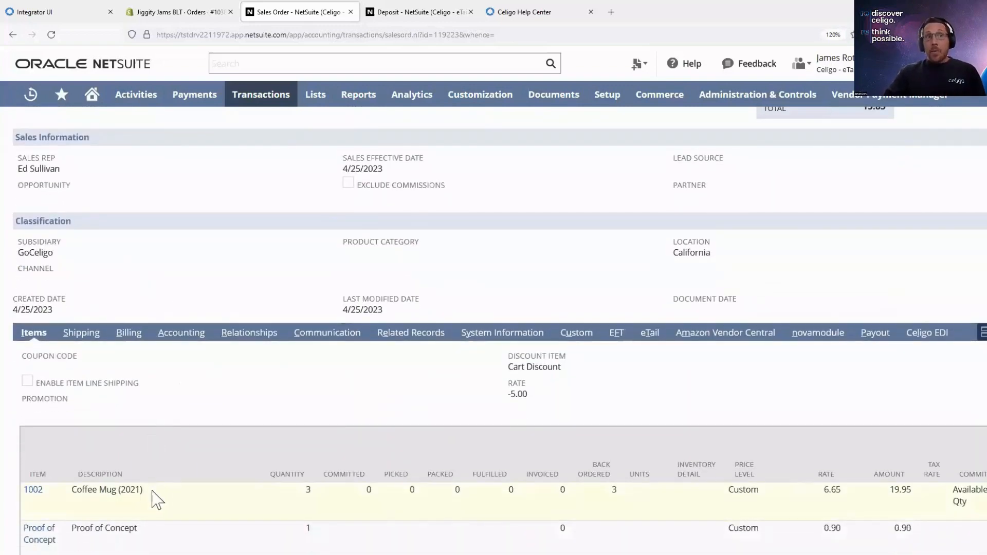
pyautogui.moveTo(148, 492); pyautogui.dragTo(74, 498)
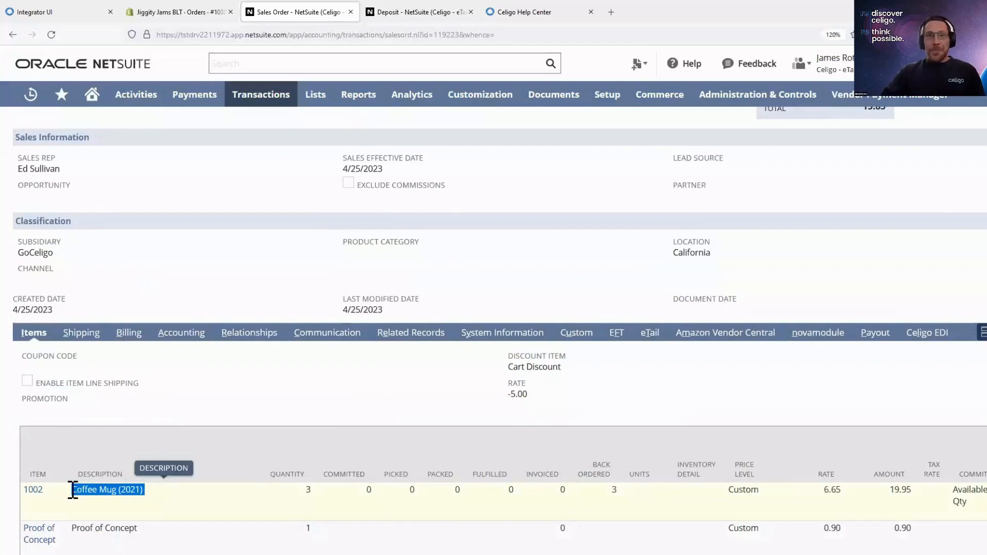
pyautogui.scroll(4, 774, 255)
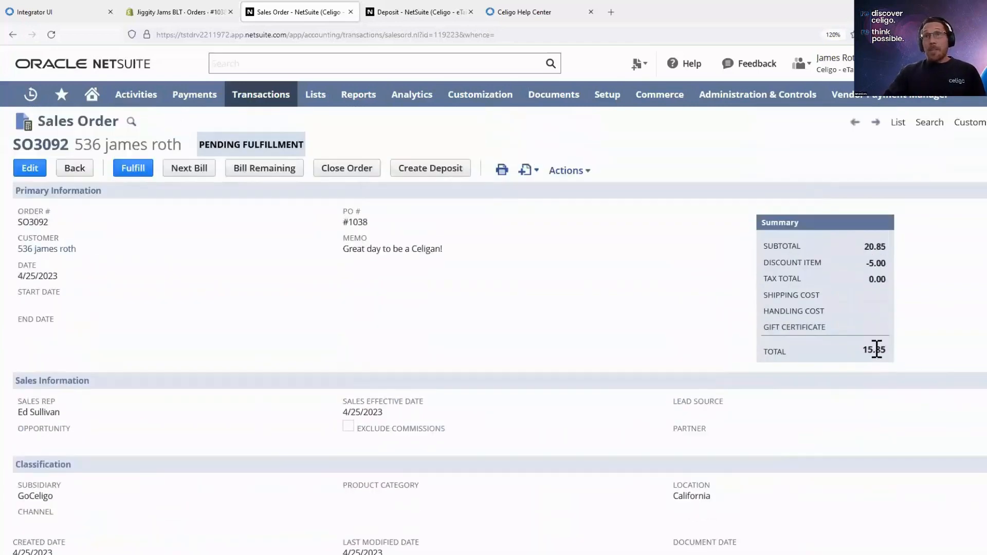
pyautogui.moveTo(866, 347); pyautogui.dragTo(902, 352)
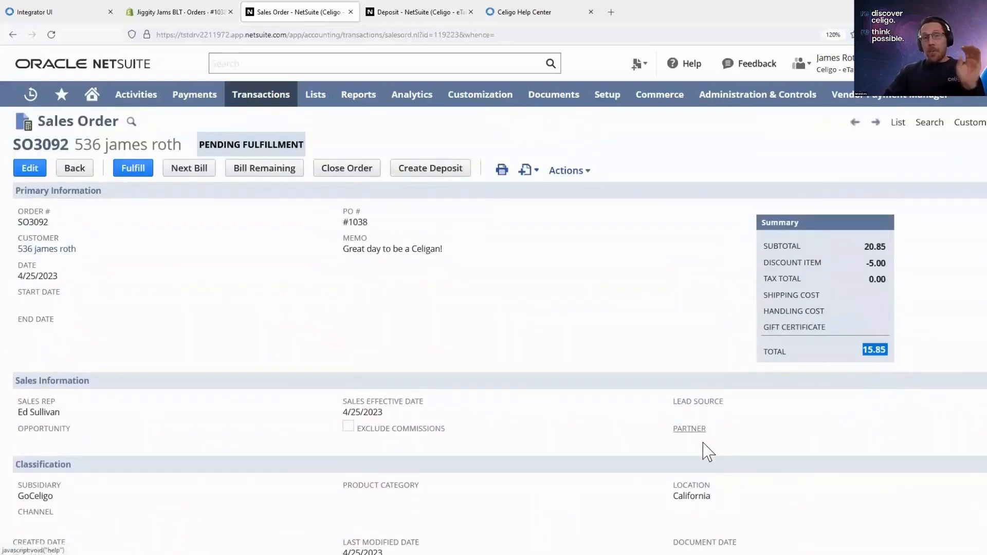
# - Compare the Cart Discount rate on the NetSuite sales order's items with the Credit discount on the Shopify order, ending back in NetSuite
pyautogui.scroll(-5, 271, 436)
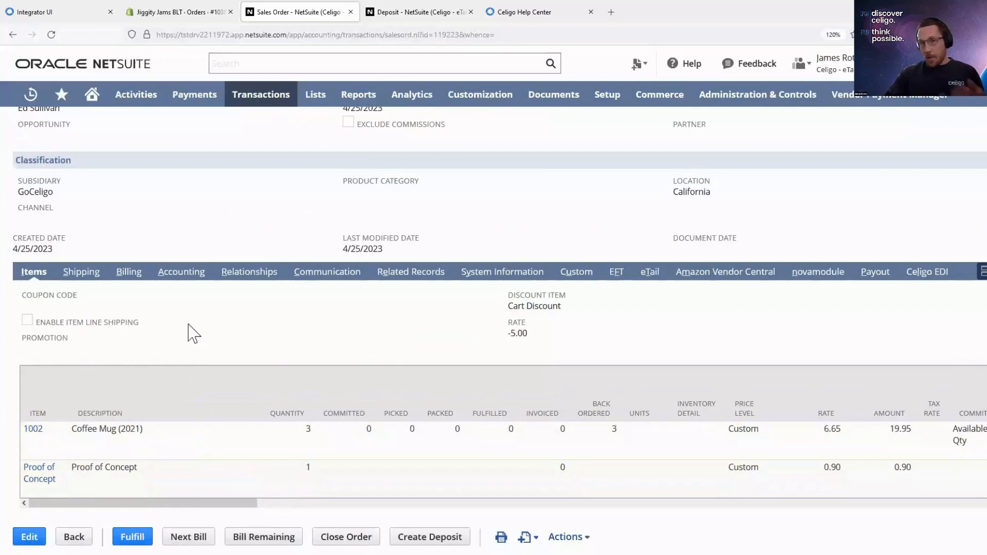
pyautogui.moveTo(533, 340); pyautogui.dragTo(497, 297)
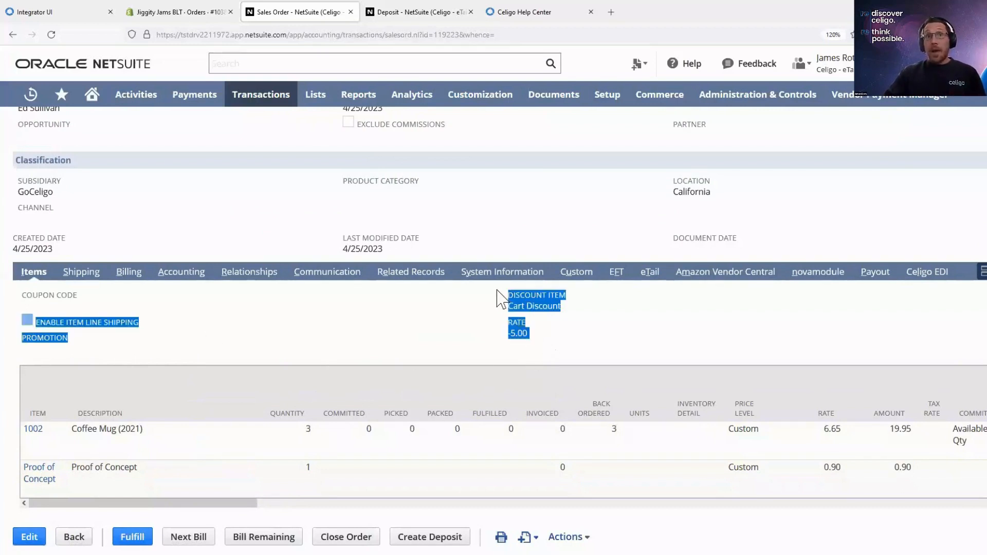
pyautogui.click(528, 342)
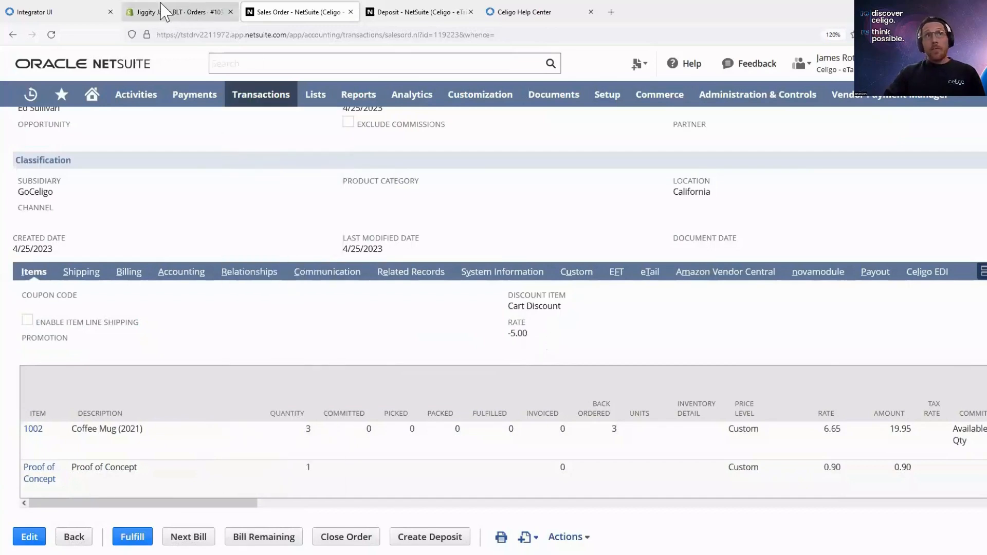
pyautogui.click(163, 11)
pyautogui.moveTo(656, 400); pyautogui.dragTo(678, 402)
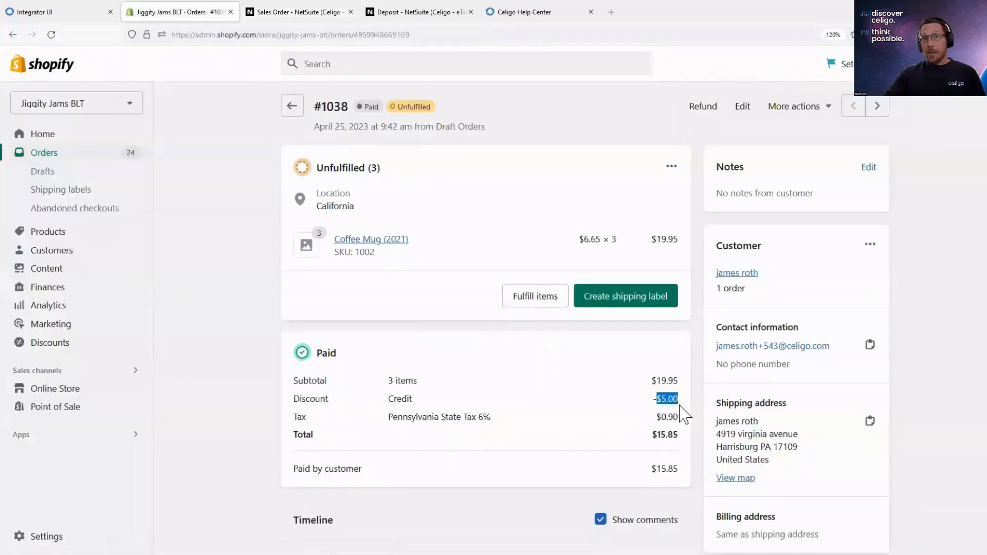
pyautogui.click(275, 10)
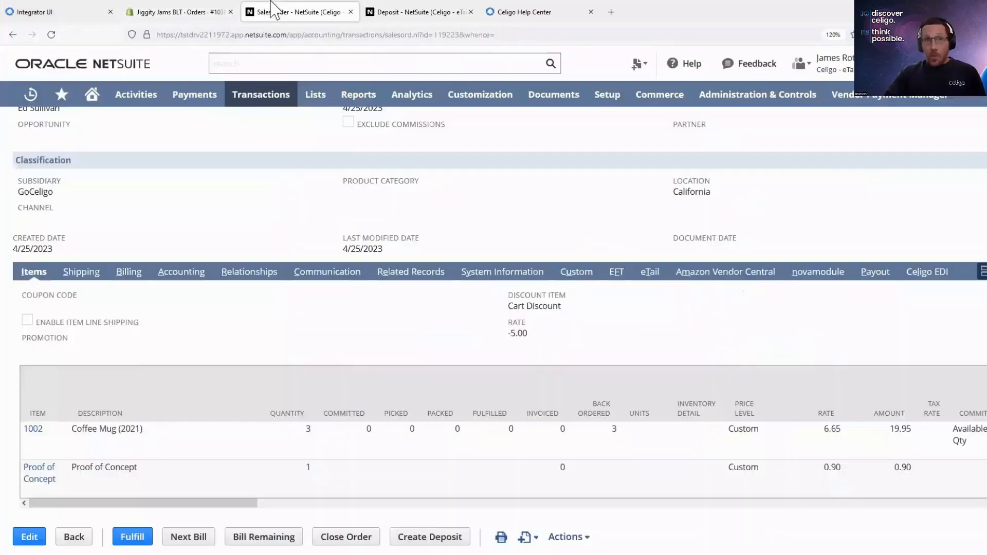
# - Show the sales order's shipping details and its eTail details, pointing out the eTail ship total variance
pyautogui.moveTo(261, 94)
pyautogui.moveTo(341, 353)
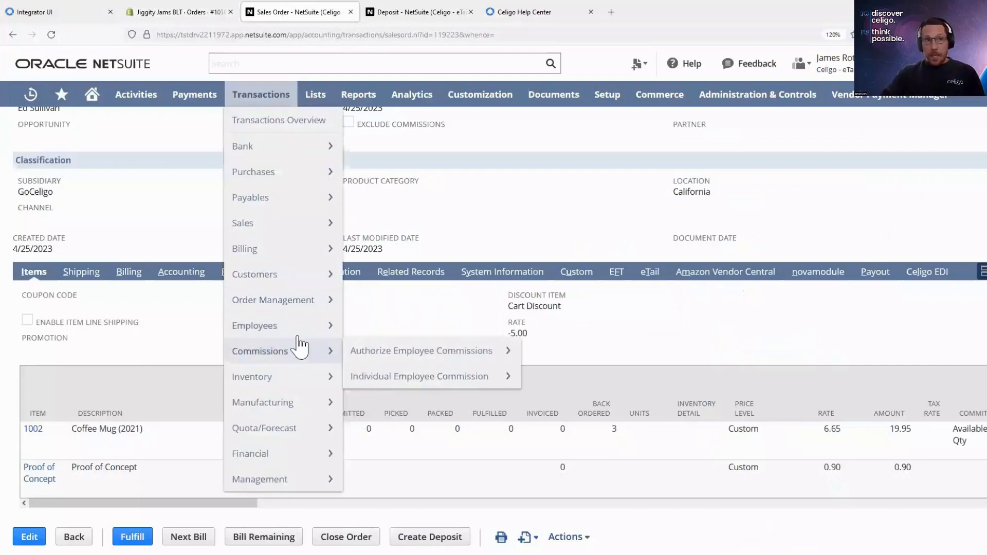
pyautogui.click(82, 274)
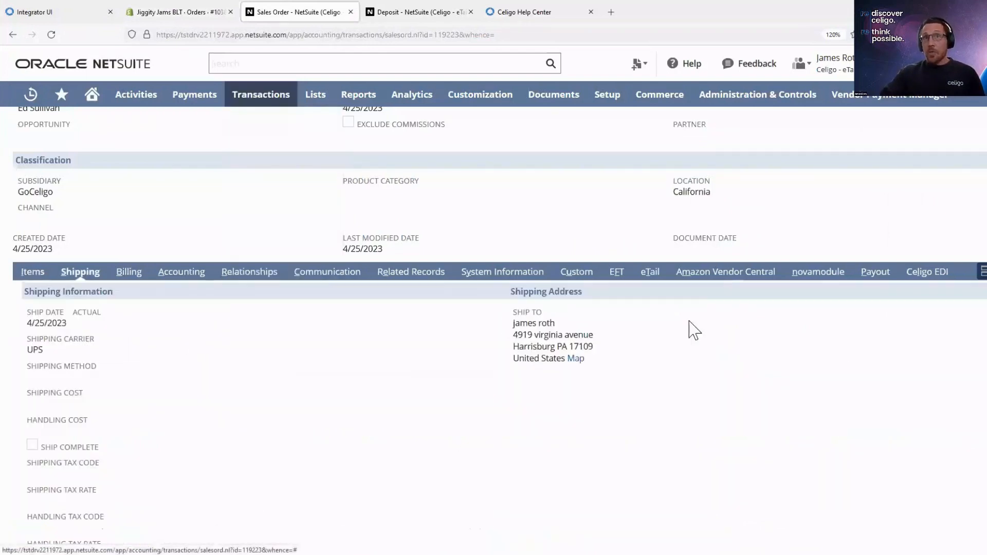
pyautogui.click(650, 272)
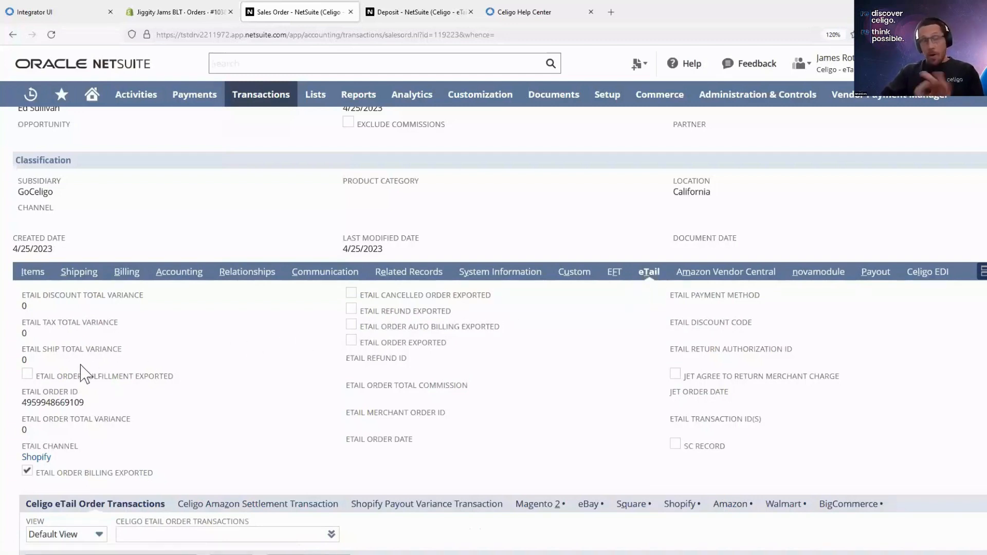
pyautogui.moveTo(38, 361); pyautogui.dragTo(16, 361)
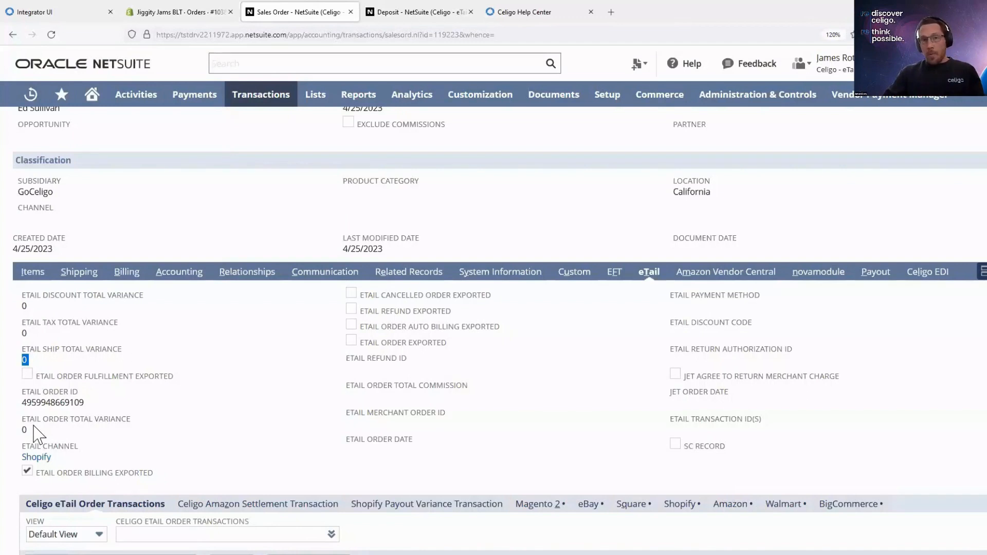
pyautogui.click(249, 432)
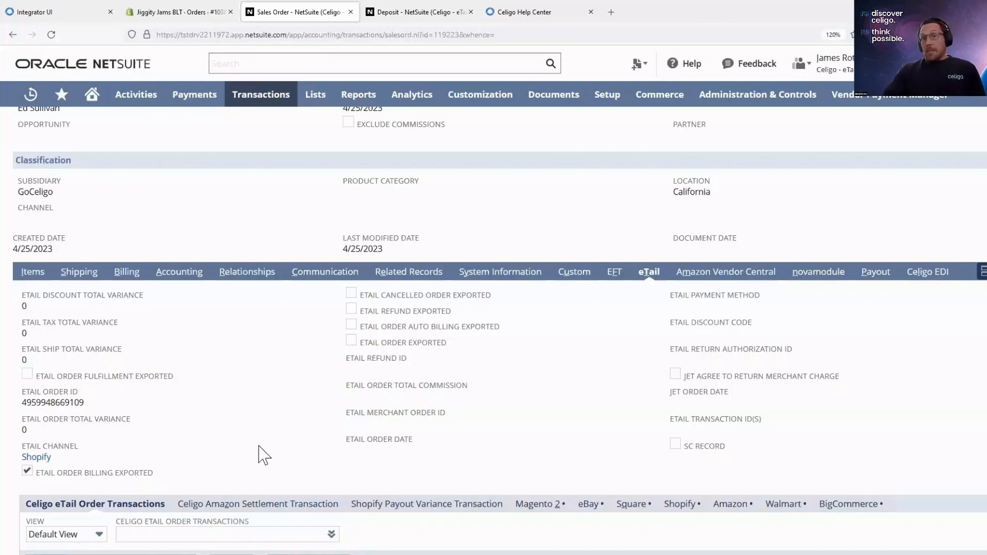
# - Show the Shopify-specific fields within the eTail details and point out the Shopify gift card ID and risk rating
pyautogui.scroll(-1, 262, 454)
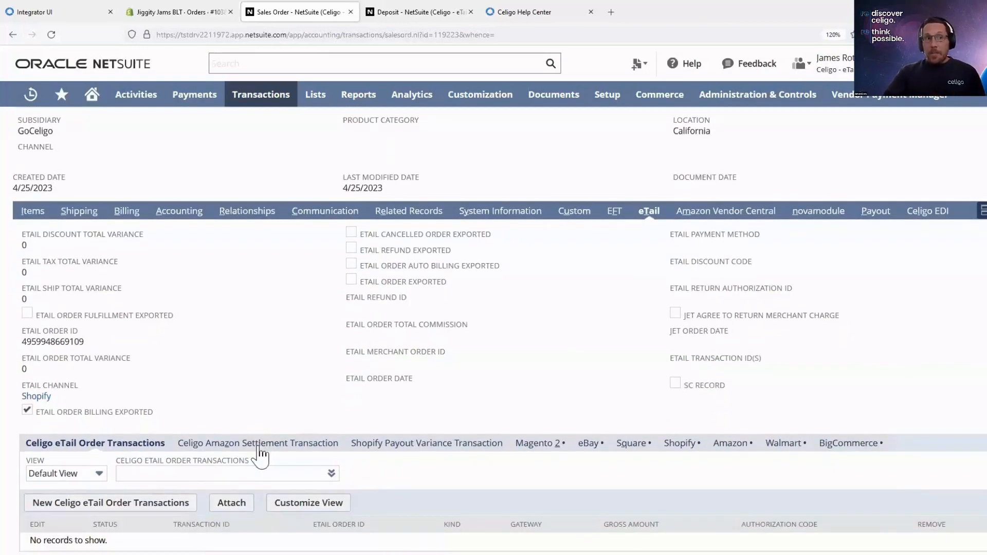
pyautogui.click(669, 445)
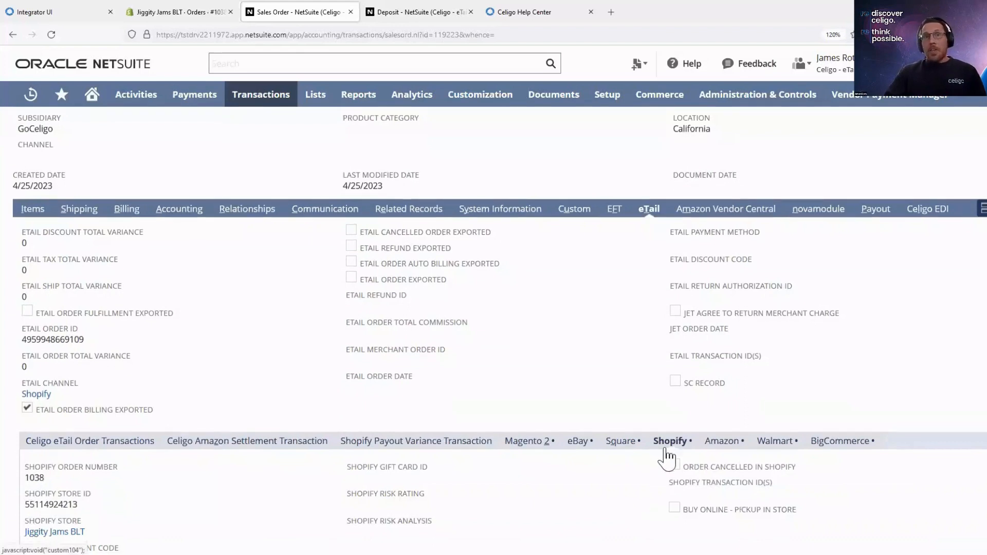
pyautogui.scroll(-1, 668, 455)
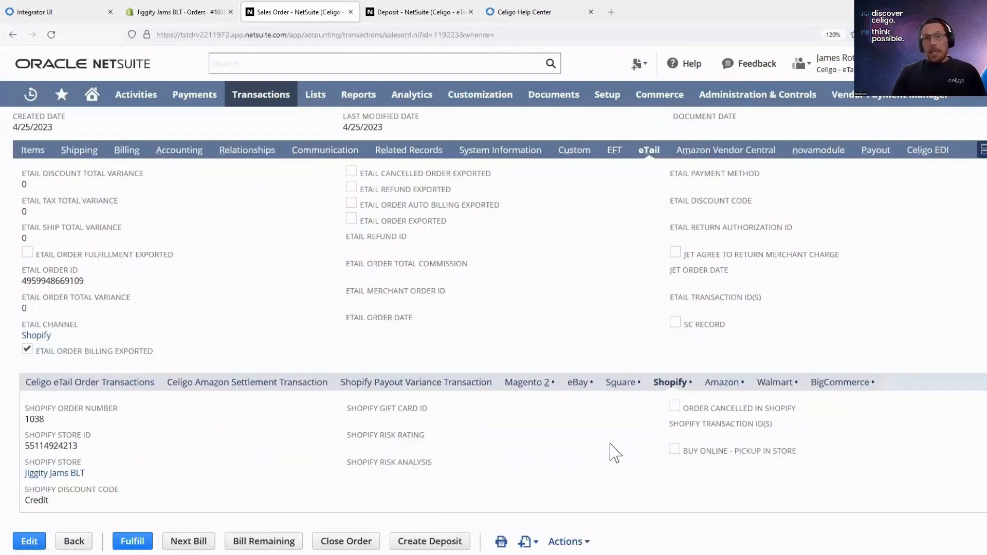
pyautogui.moveTo(429, 409); pyautogui.dragTo(330, 414)
pyautogui.click(346, 432)
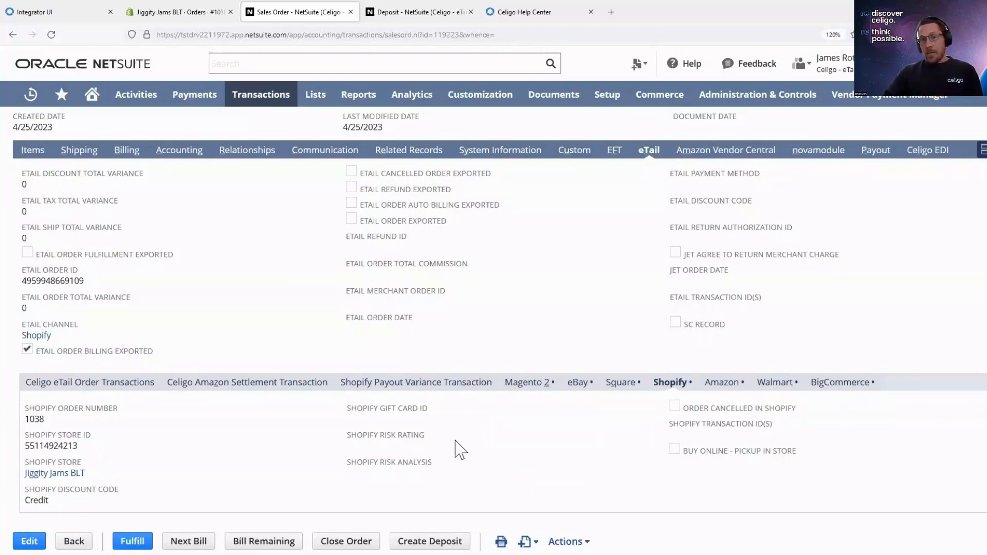
pyautogui.moveTo(436, 441); pyautogui.dragTo(330, 441)
pyautogui.click(310, 441)
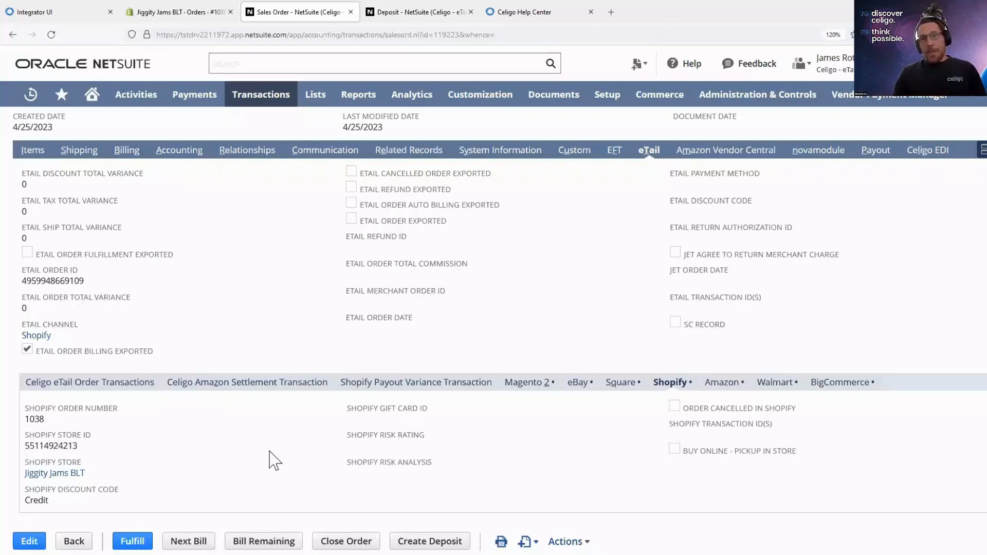
# - Point out the location in the sales order's classification section and return to the start of the record
pyautogui.scroll(4, 274, 416)
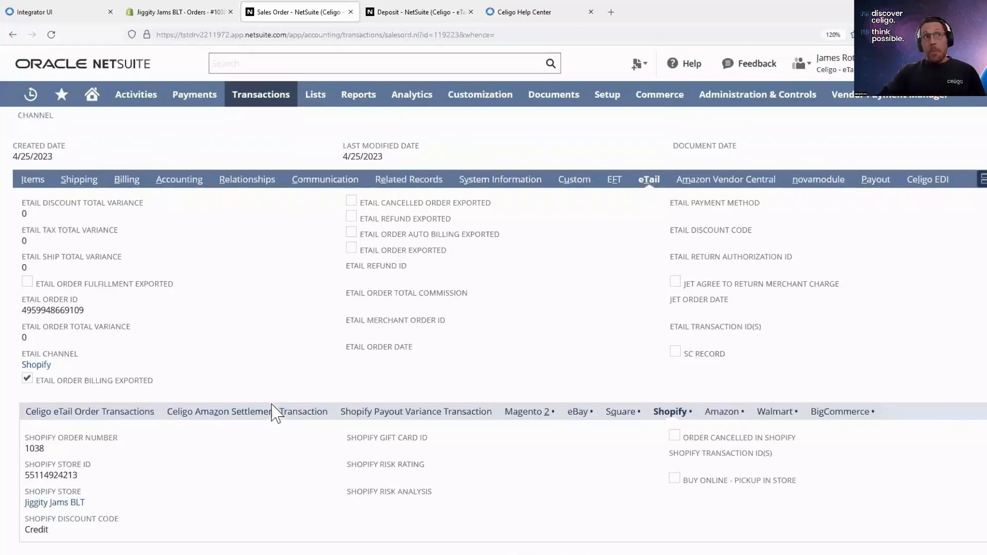
pyautogui.scroll(2, 274, 416)
pyautogui.doubleClick(691, 374)
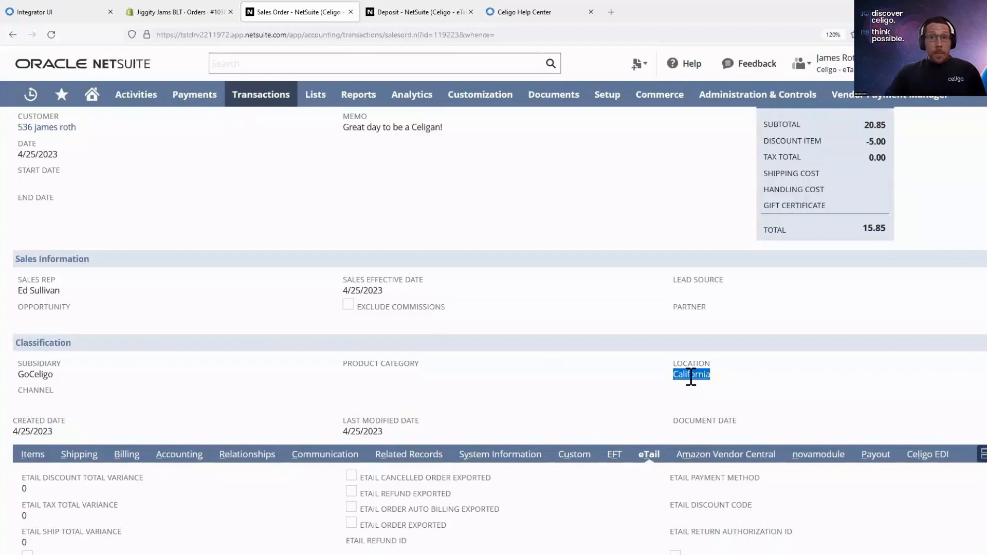
pyautogui.click(190, 214)
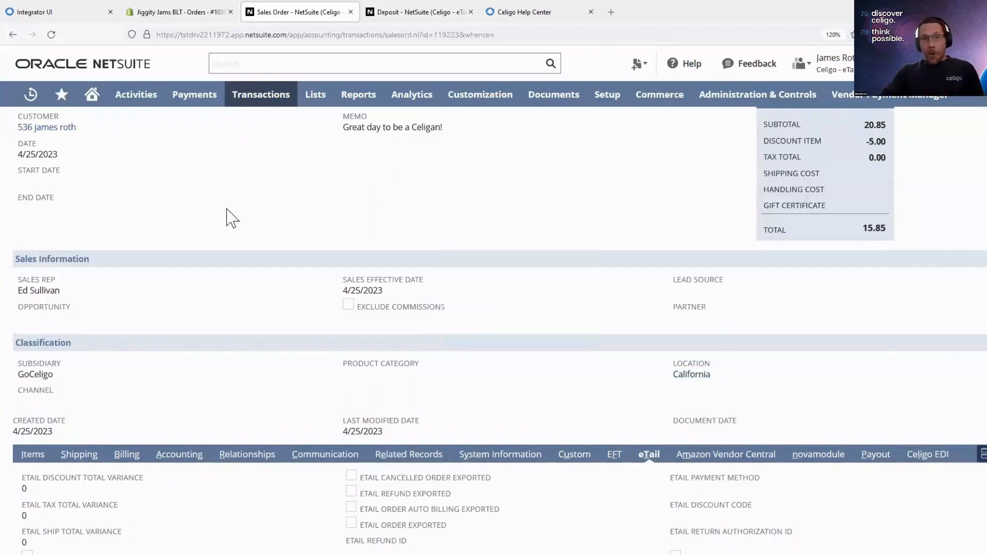
pyautogui.scroll(3, 235, 224)
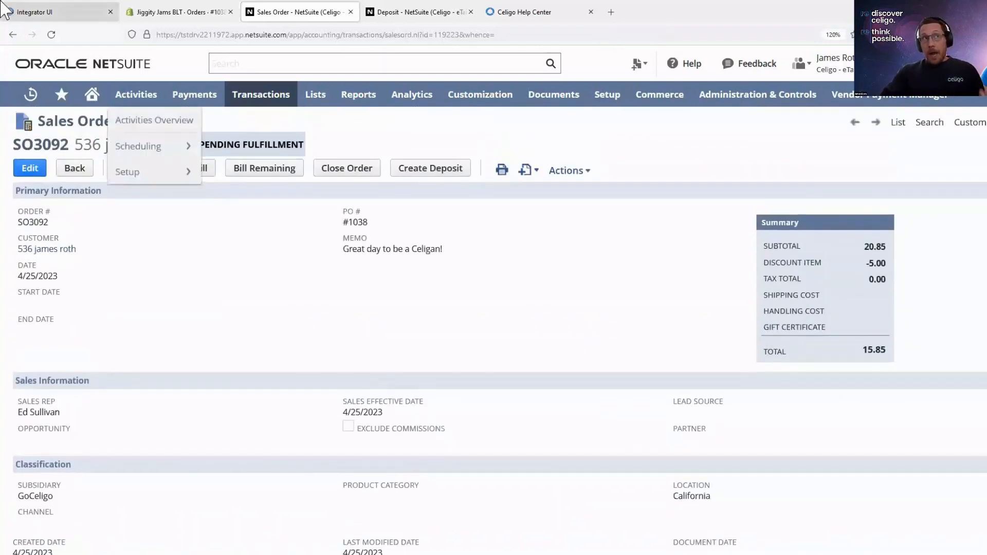
# - Switch to Celigo integrator.io, open the Our 3PL and Netsuite ERP integration from the home page, and show its flow group options
pyautogui.click(40, 13)
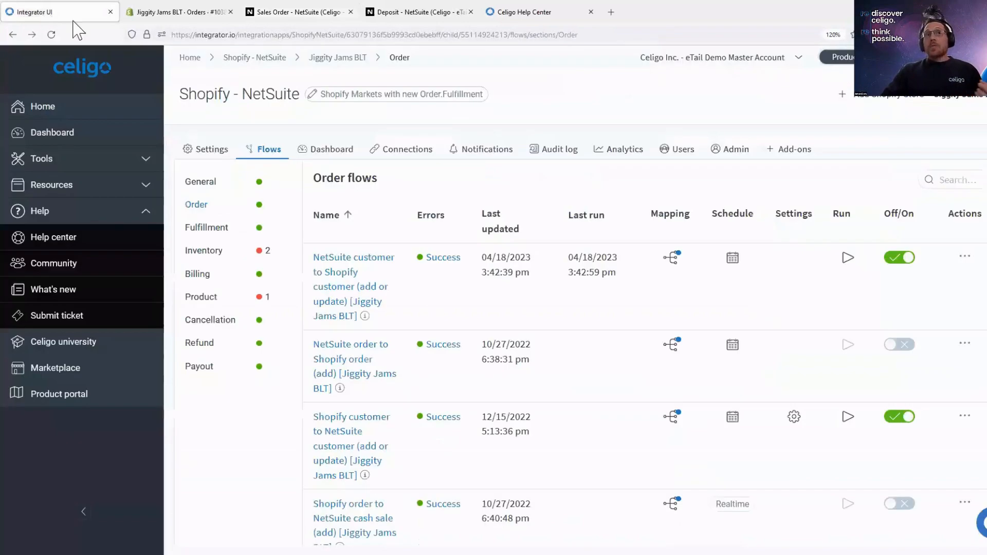
pyautogui.click(191, 58)
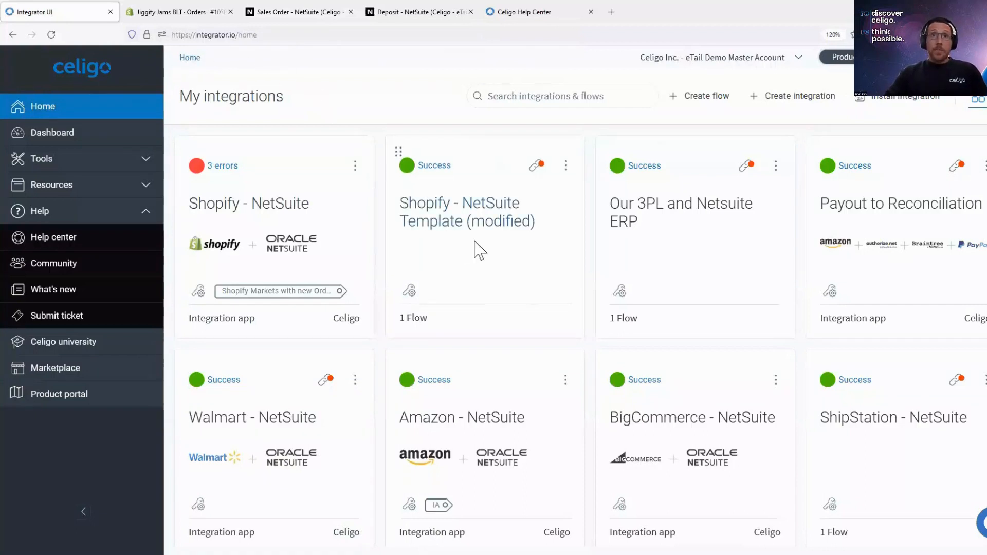
pyautogui.click(628, 222)
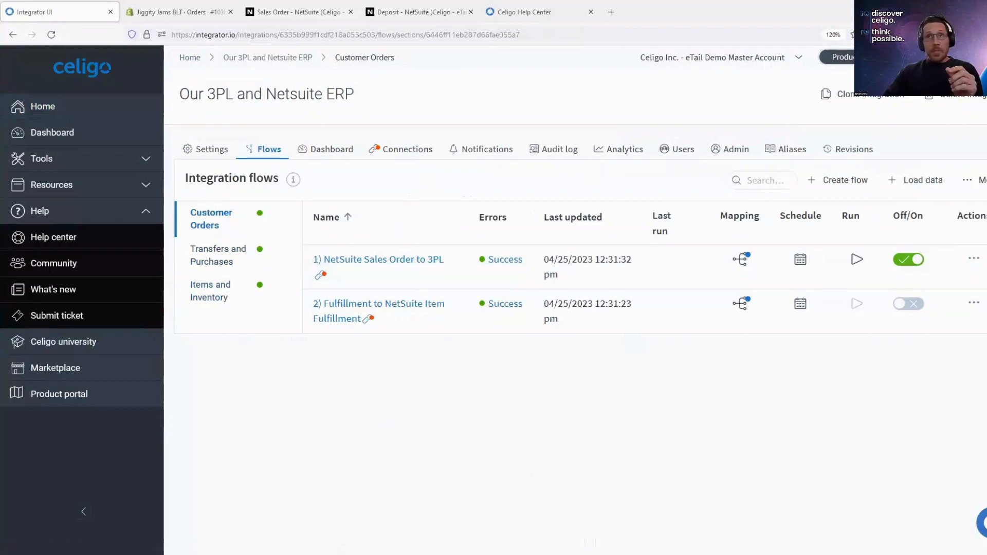
pyautogui.click(975, 181)
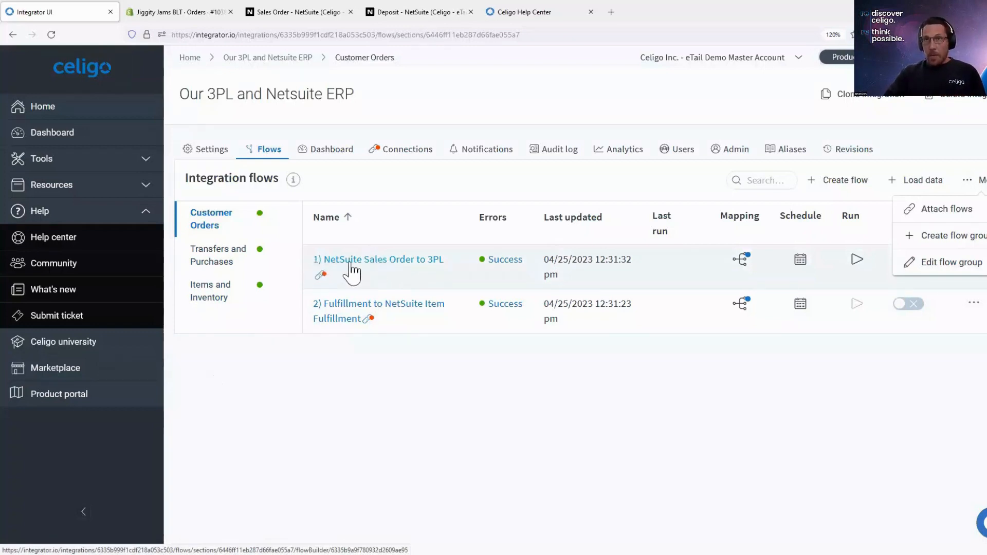
# - Browse the schedule frequency presets for the NetSuite Sales Order to 3PL flow without choosing one, and open the flow in Flow builder
pyautogui.click(800, 260)
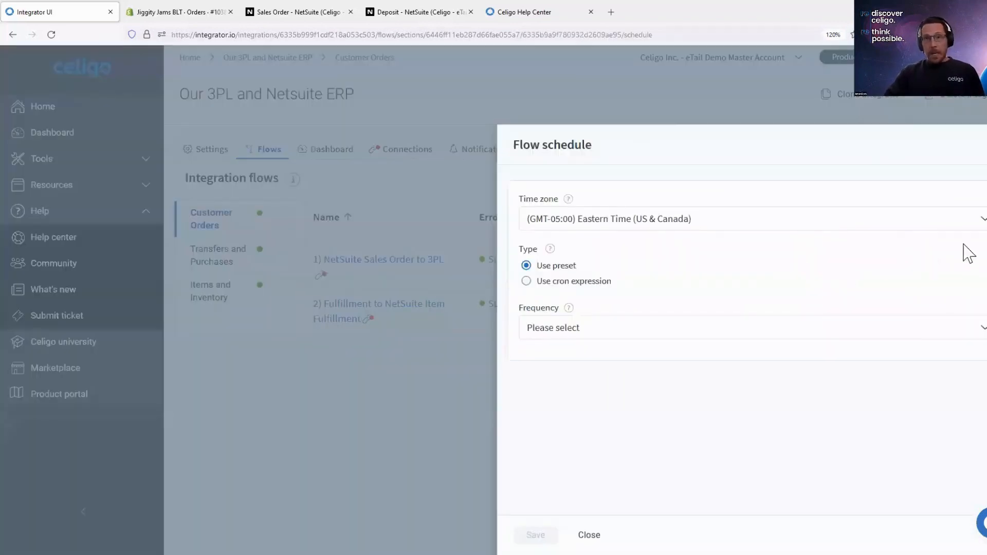
pyautogui.click(651, 337)
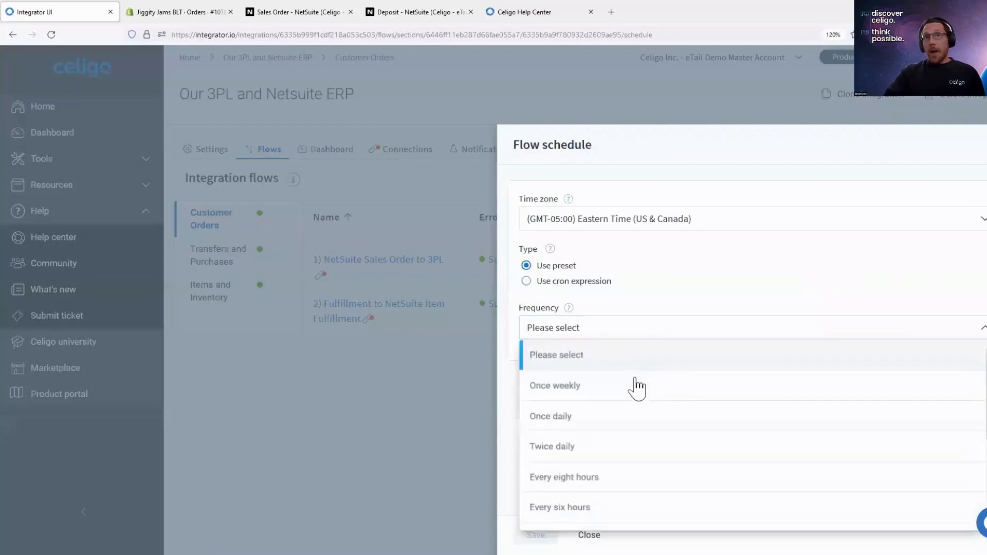
pyautogui.scroll(-3, 631, 401)
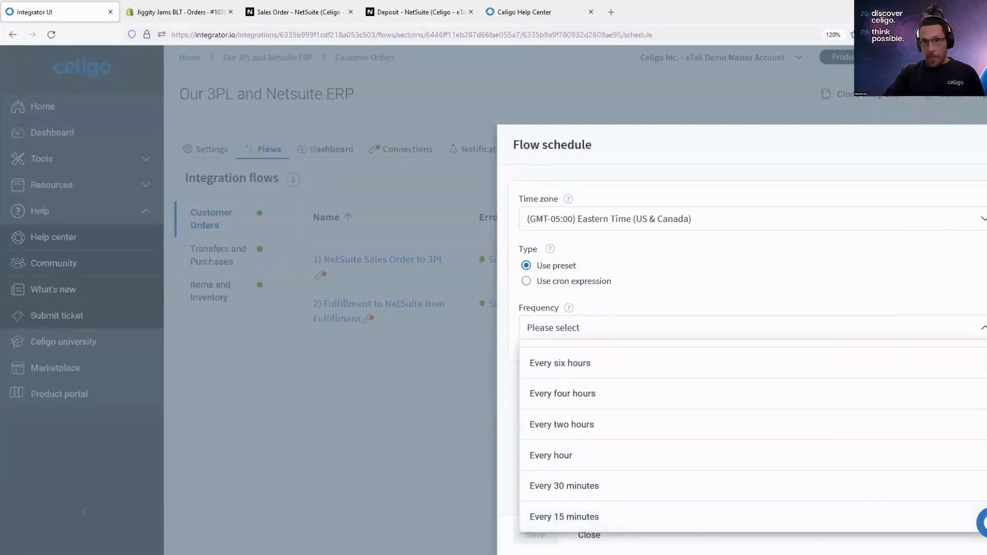
pyautogui.click(375, 359)
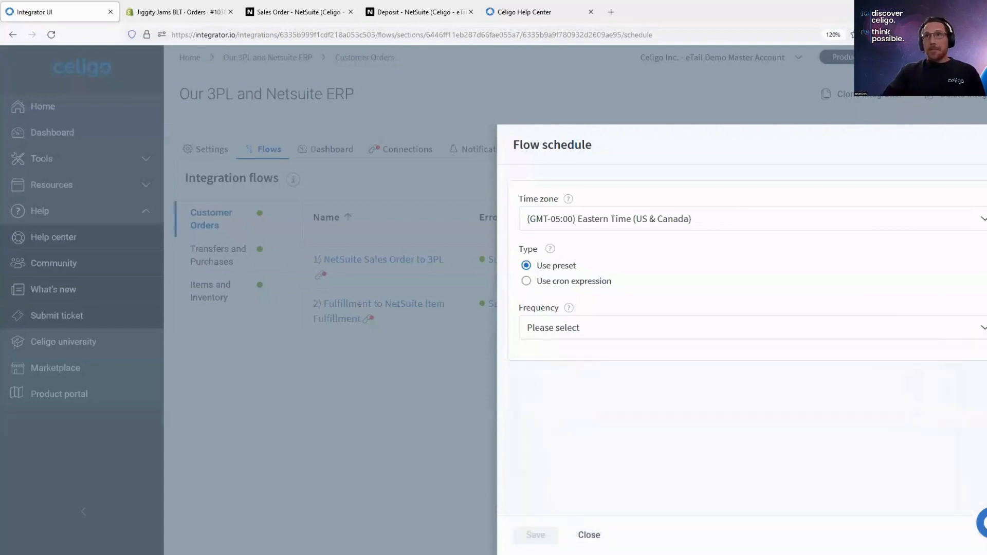
pyautogui.click(376, 359)
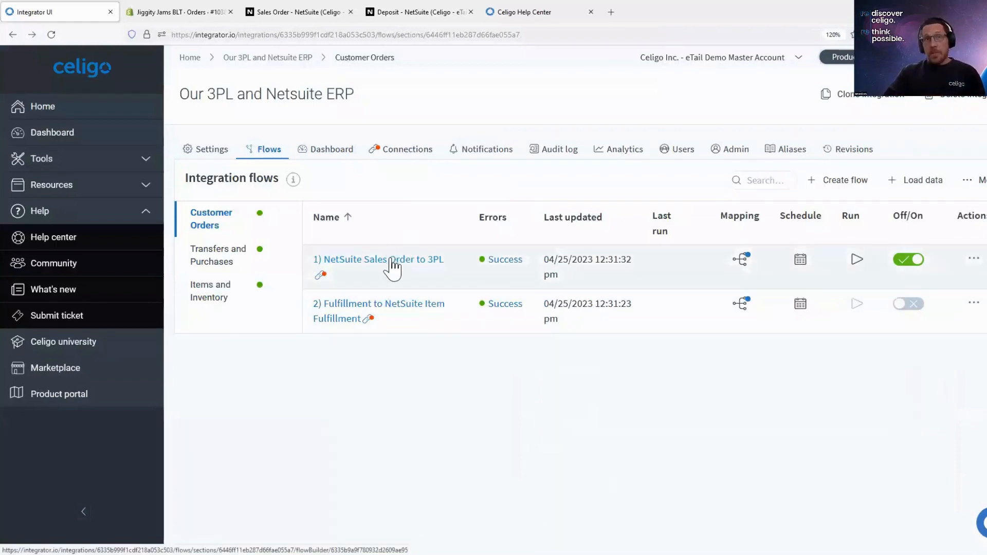
pyautogui.click(391, 261)
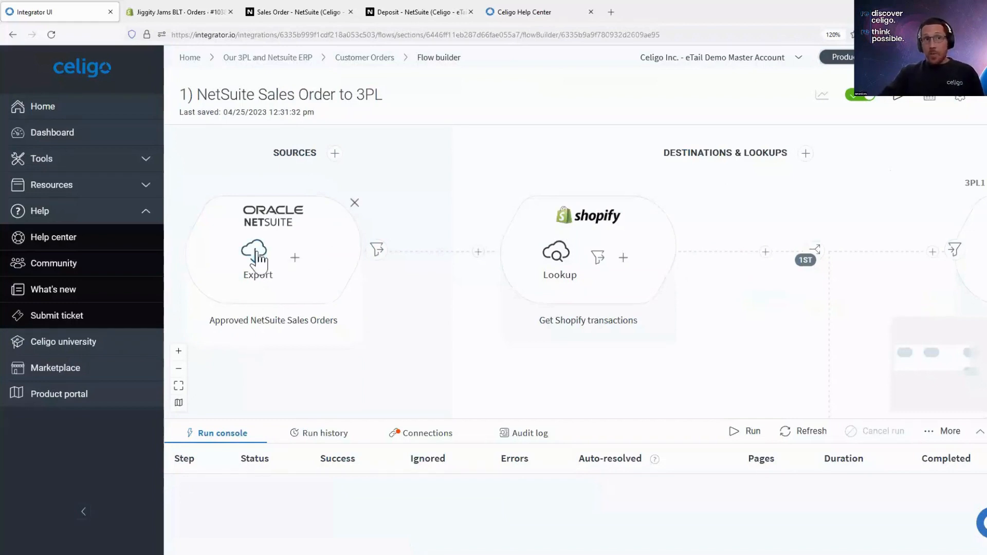
# - Start adding a source to the flow and browse the available databases, universal connectors and application connectors
pyautogui.click(336, 153)
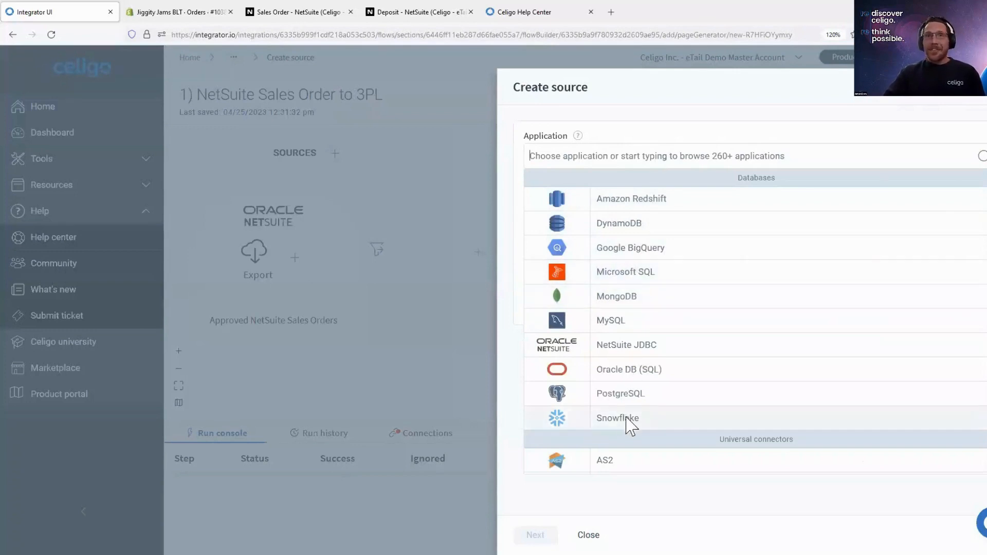
pyautogui.scroll(-3, 628, 426)
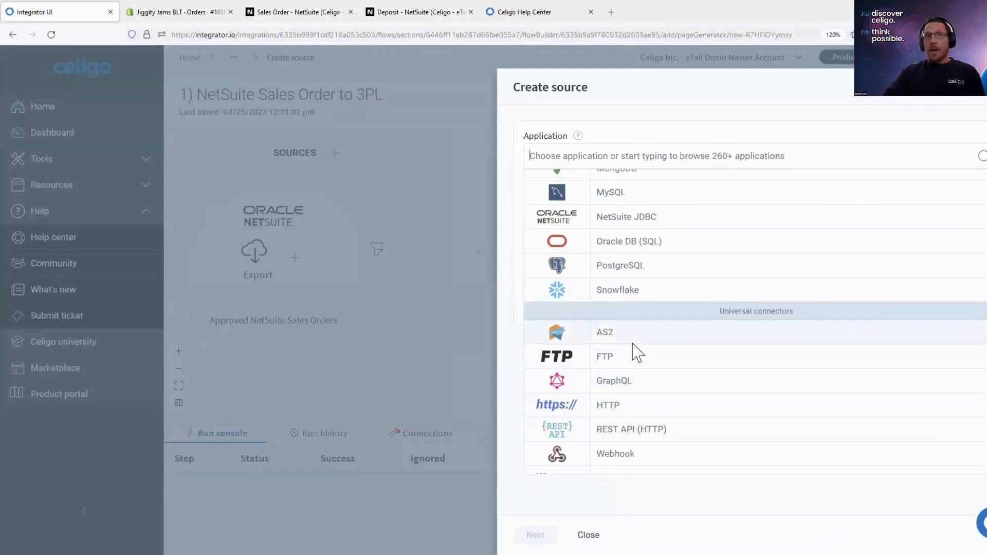
pyautogui.scroll(-1, 640, 329)
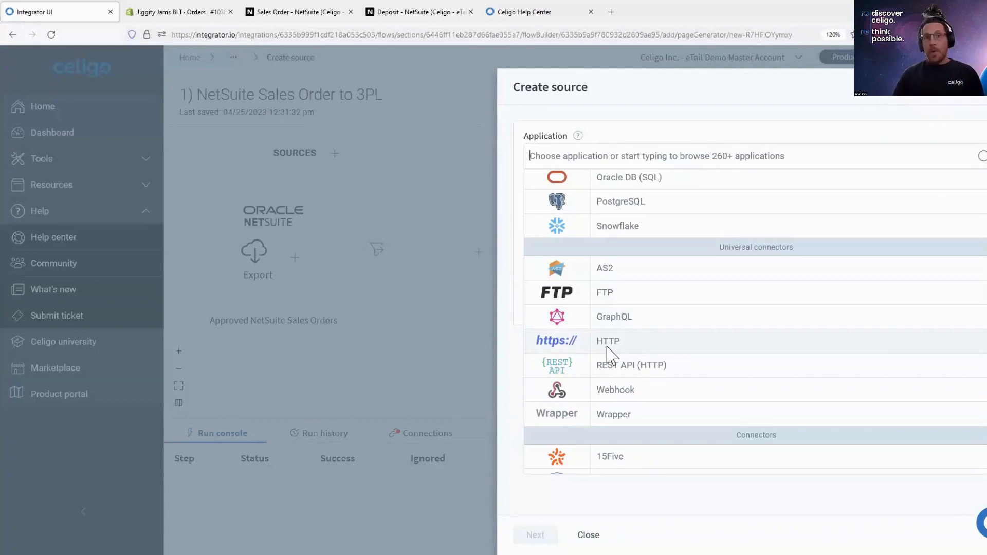
pyautogui.scroll(-4, 623, 352)
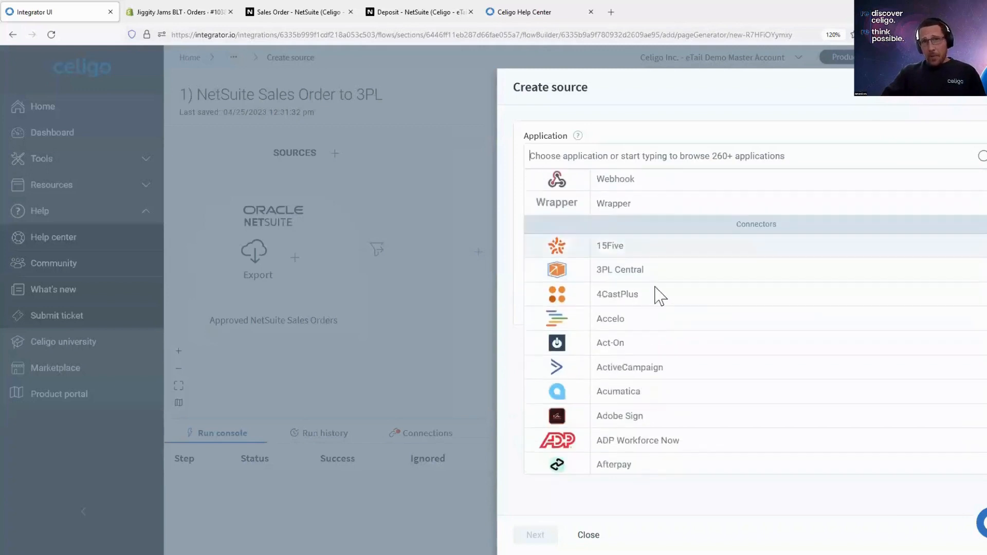
pyautogui.scroll(-1, 678, 246)
pyautogui.scroll(-4, 690, 349)
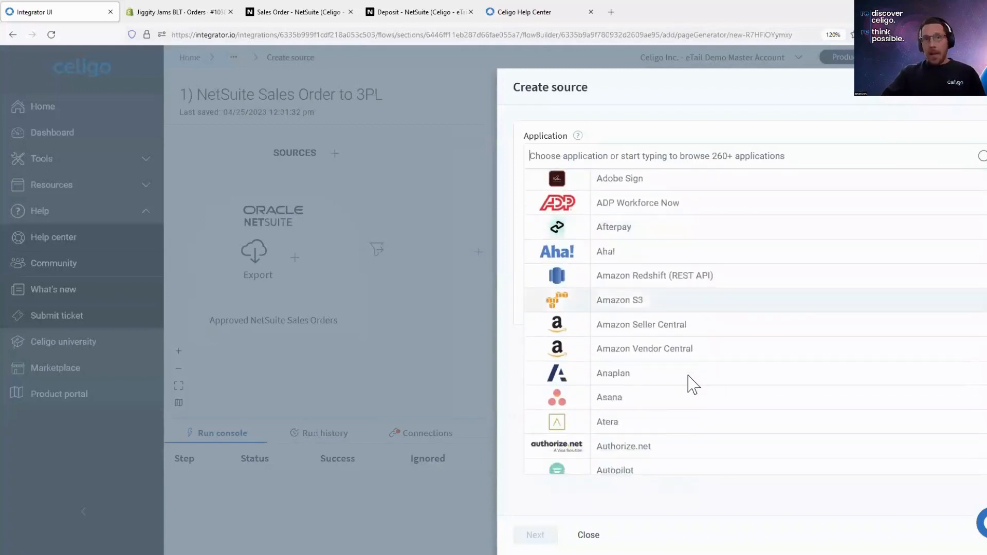
pyautogui.scroll(-4, 693, 385)
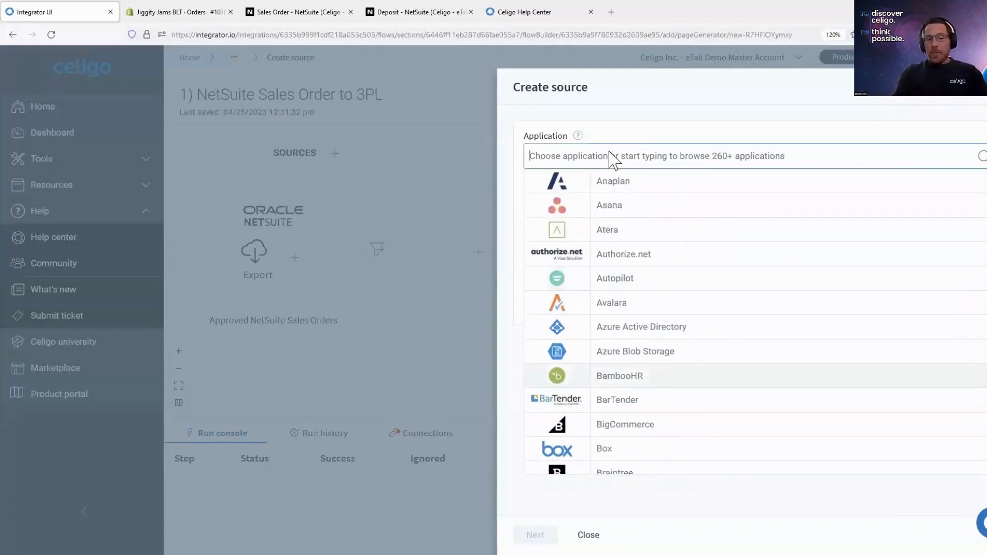
# - Search the source applications for "net" and for "shop", and close the source form without creating a source
pyautogui.write('net')
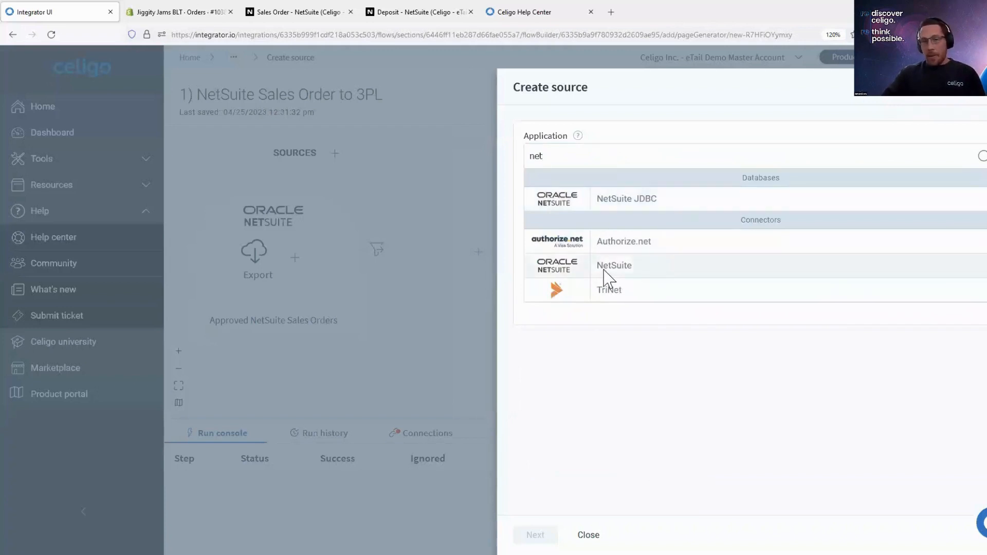
pyautogui.press('BackSpace')
pyautogui.press('BackSpace')
pyautogui.press('BackSpace')
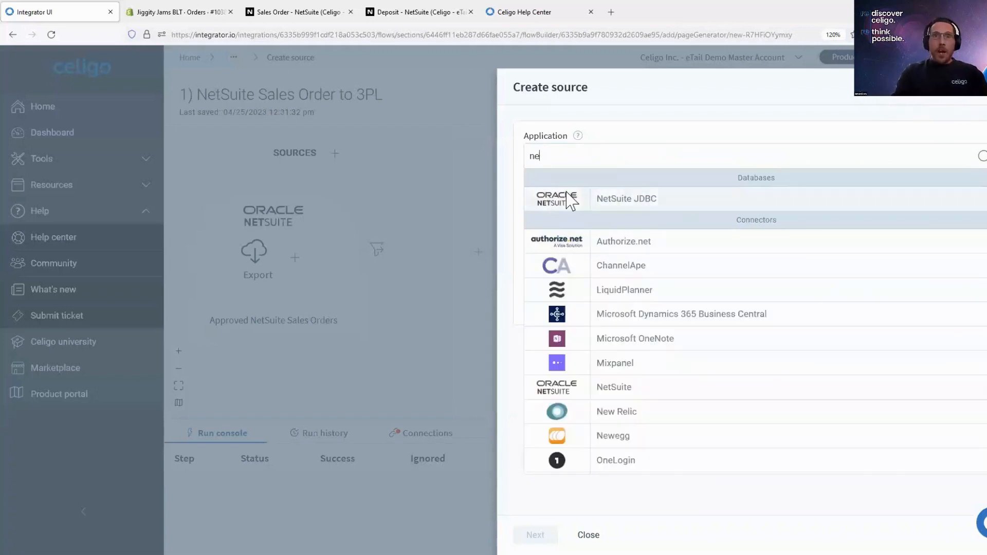
pyautogui.write('shop')
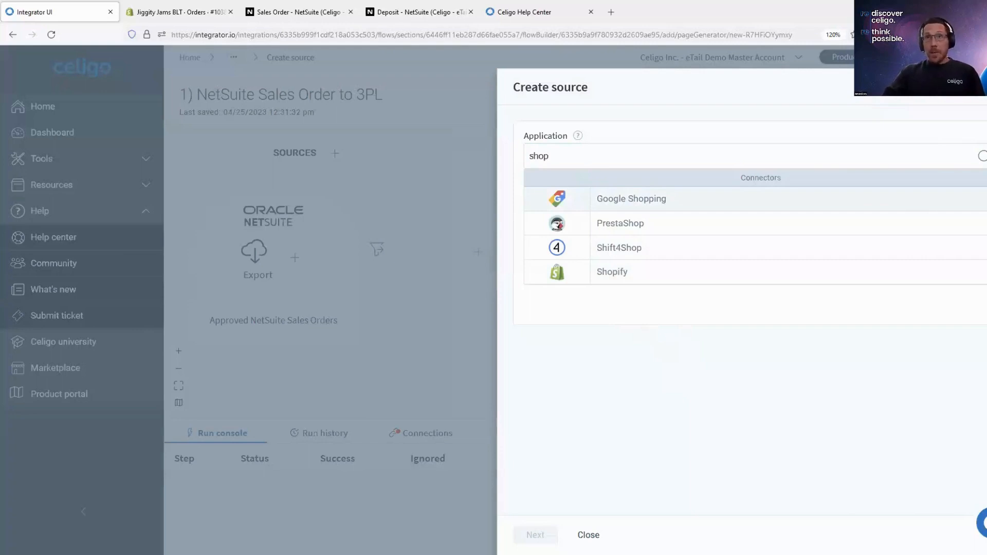
pyautogui.click(588, 535)
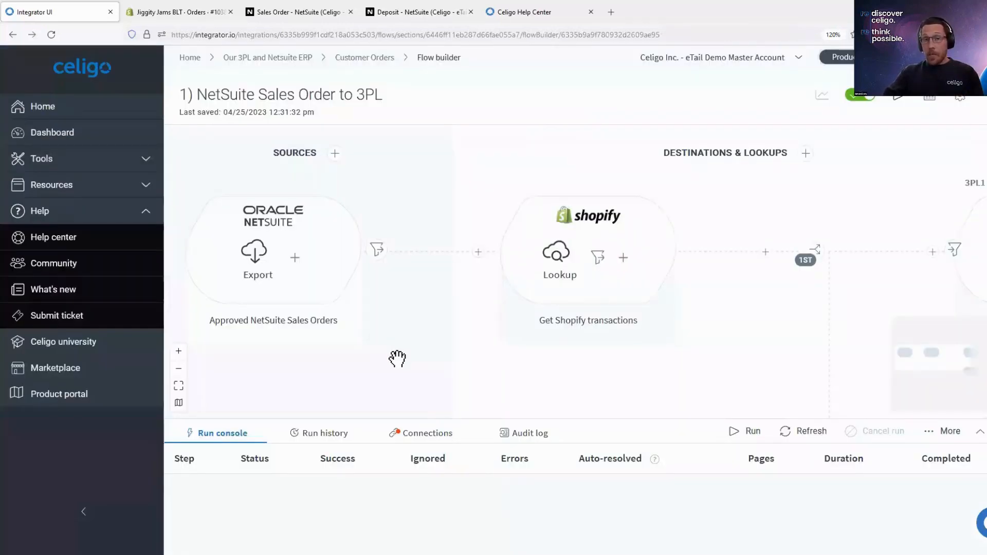
# - Open the Approved NetSuite Sales Orders export, preview its data with 10 records, and close the export
pyautogui.click(255, 271)
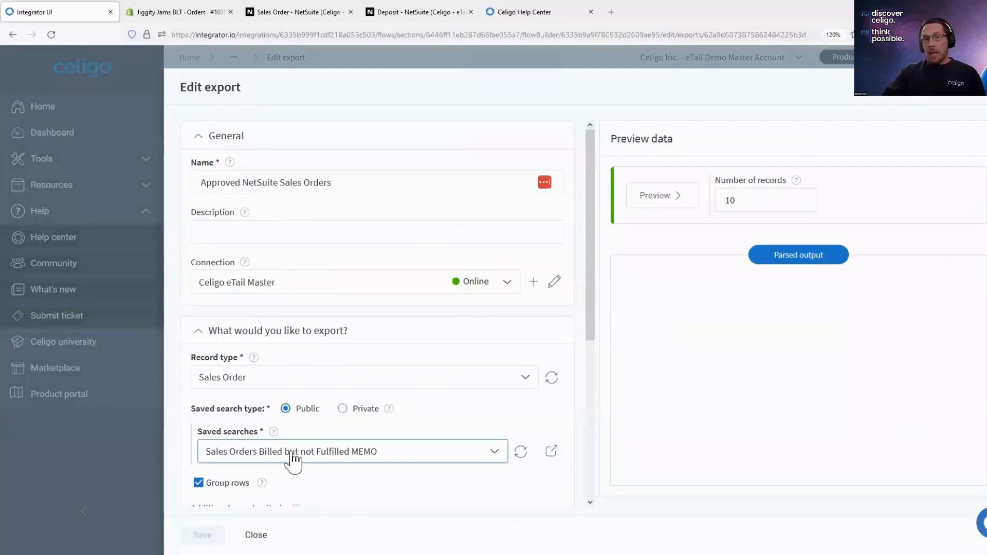
pyautogui.click(652, 201)
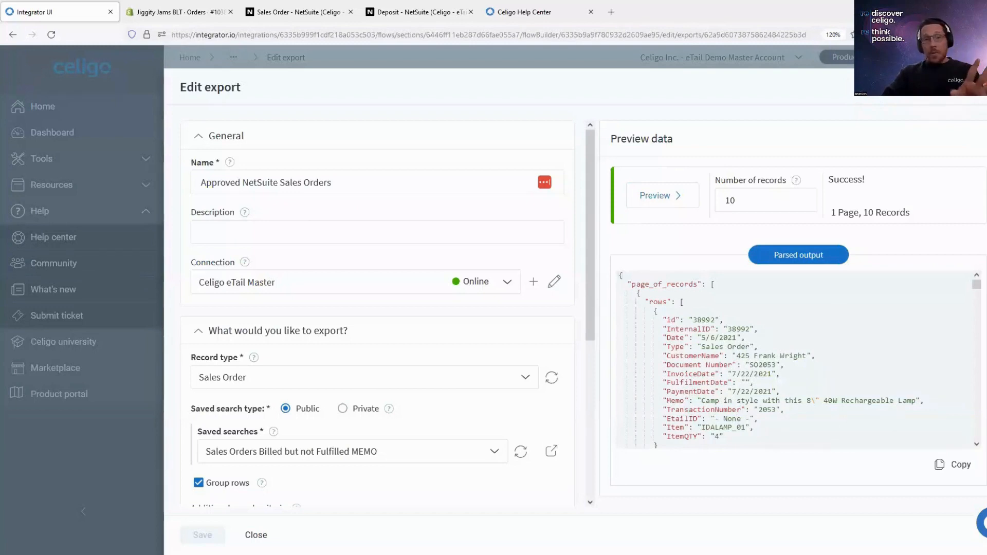
pyautogui.click(976, 87)
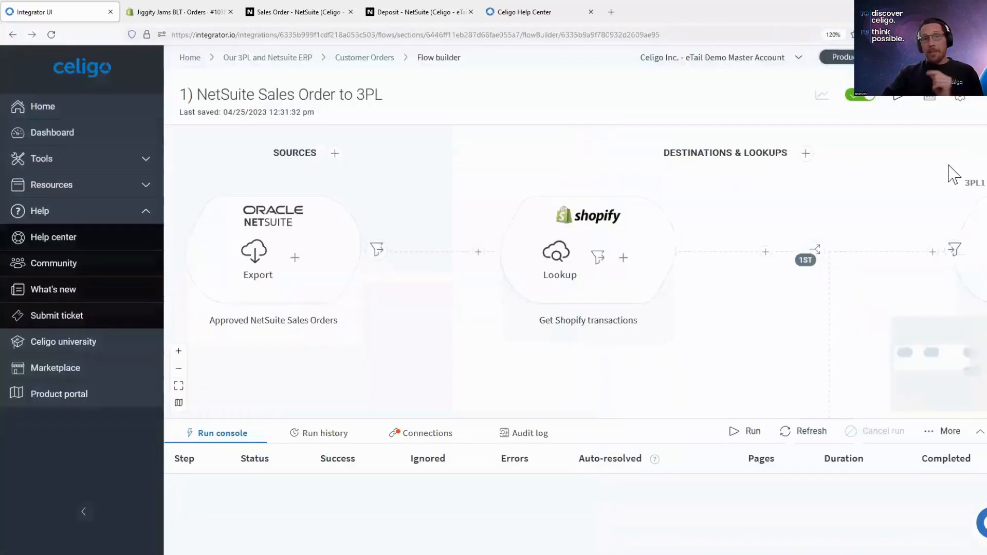
# - Follow the flow past the Shopify lookup to the 3PL branches, review the 3PL Central Sales Order for 3PL import, and close it
pyautogui.moveTo(555, 370); pyautogui.dragTo(510, 363)
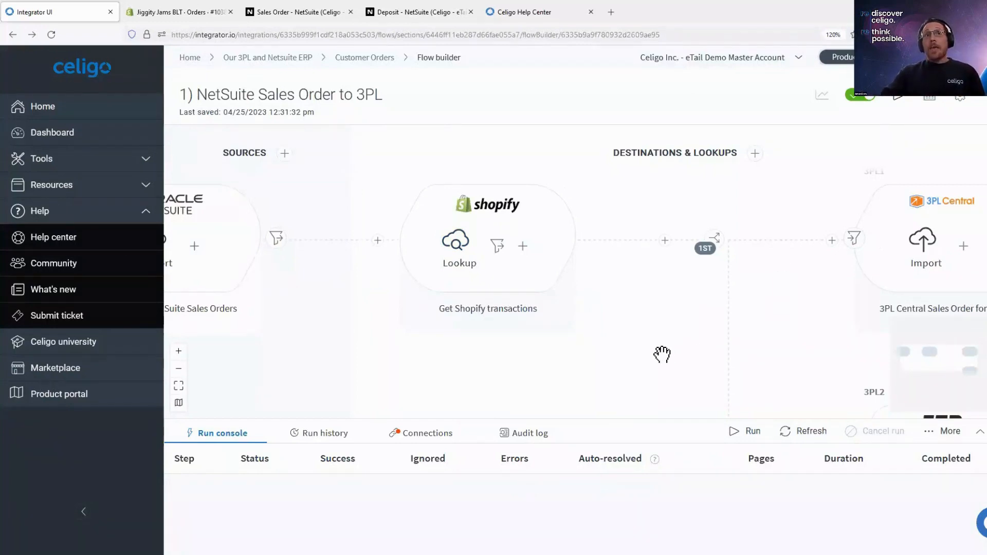
pyautogui.hscroll(1, 437, 221)
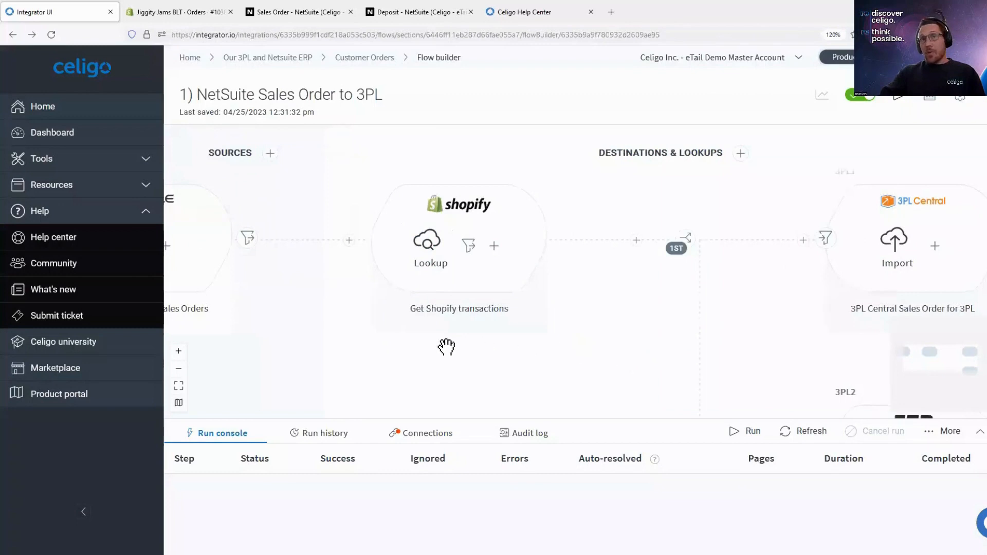
pyautogui.hscroll(10, 418, 344)
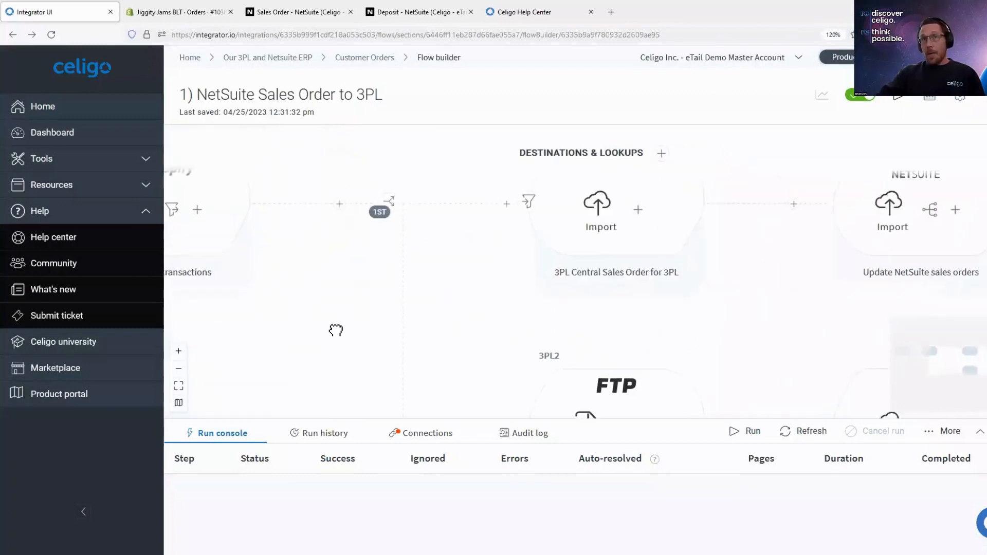
pyautogui.moveTo(336, 330); pyautogui.dragTo(311, 359)
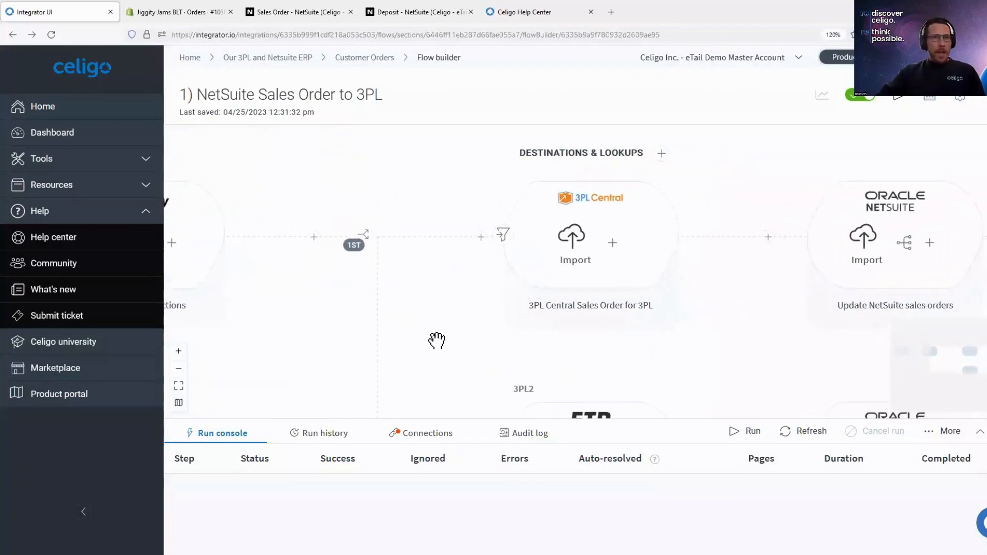
pyautogui.scroll(-3, 430, 202)
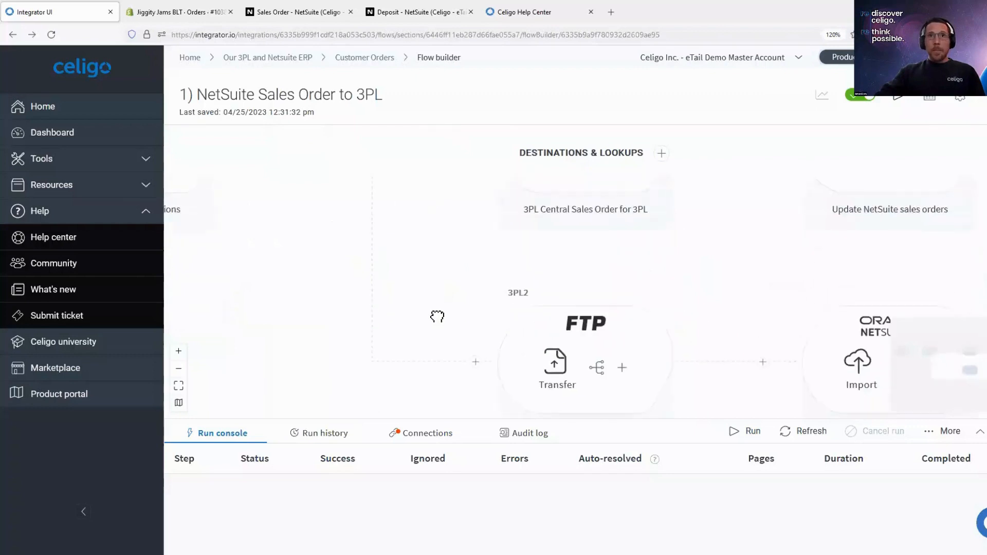
pyautogui.scroll(4, 437, 316)
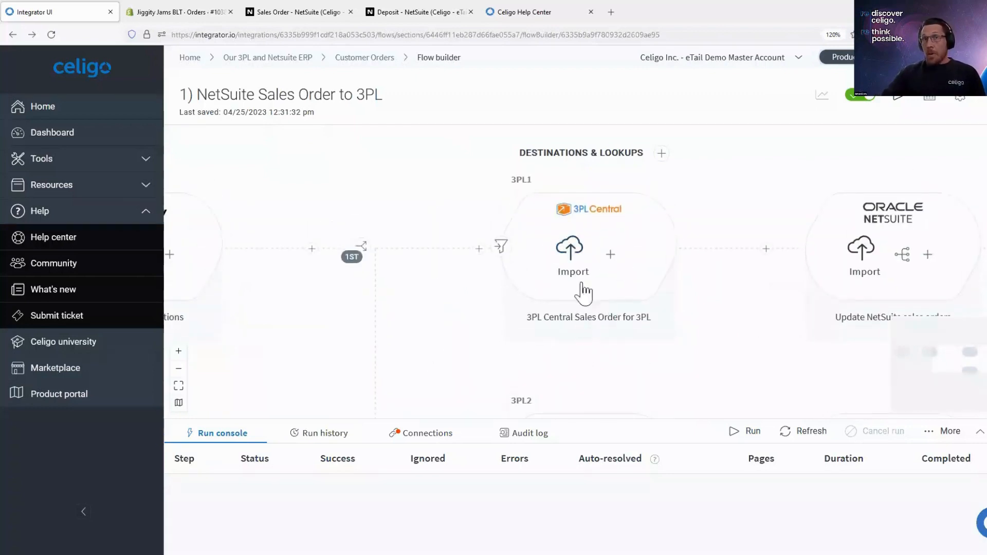
pyautogui.click(569, 255)
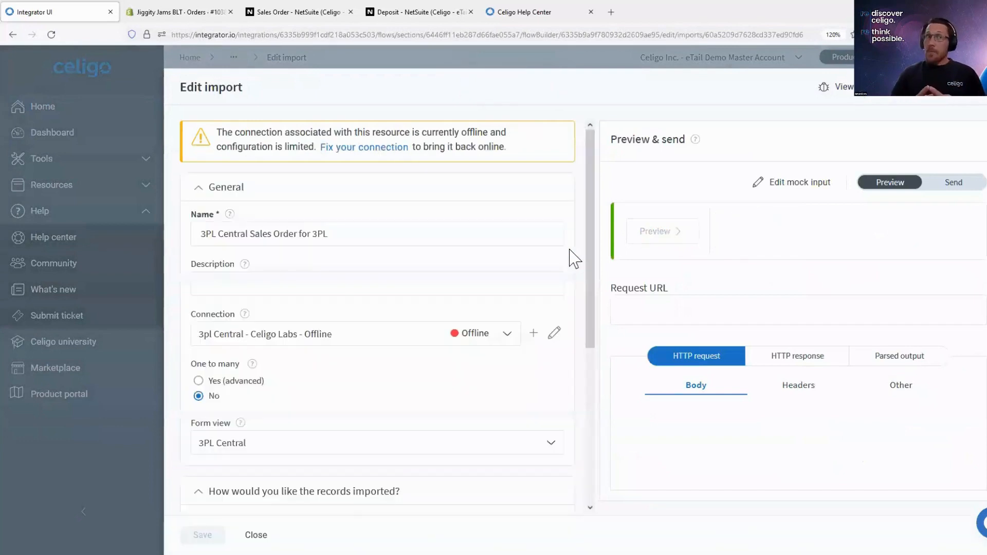
pyautogui.scroll(-2, 318, 473)
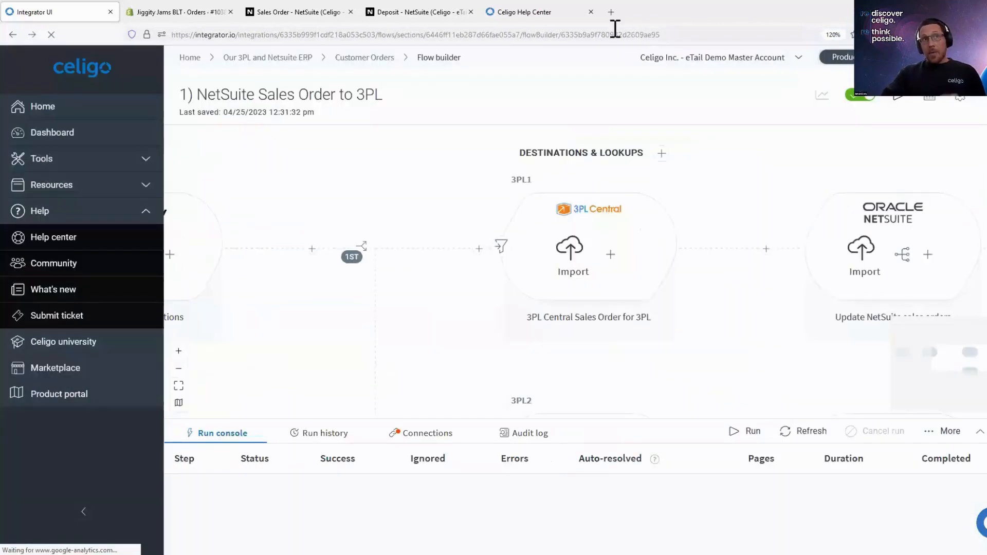
# - Check the sales order's status in NetSuite, and return to the integrator.io flow to show the FTP transfer in the 3PL2 branch
pyautogui.click(295, 14)
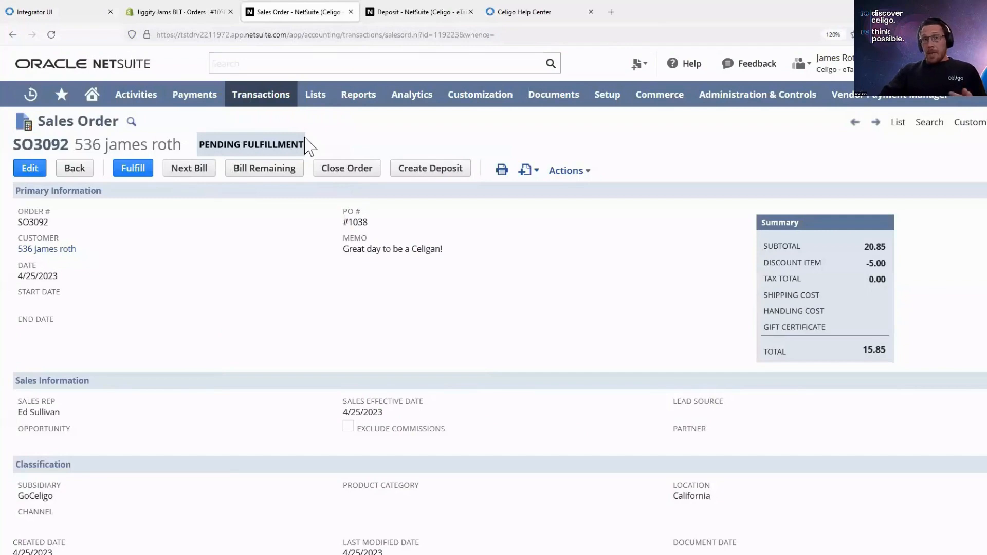
pyautogui.click(72, 4)
pyautogui.scroll(-5, 707, 264)
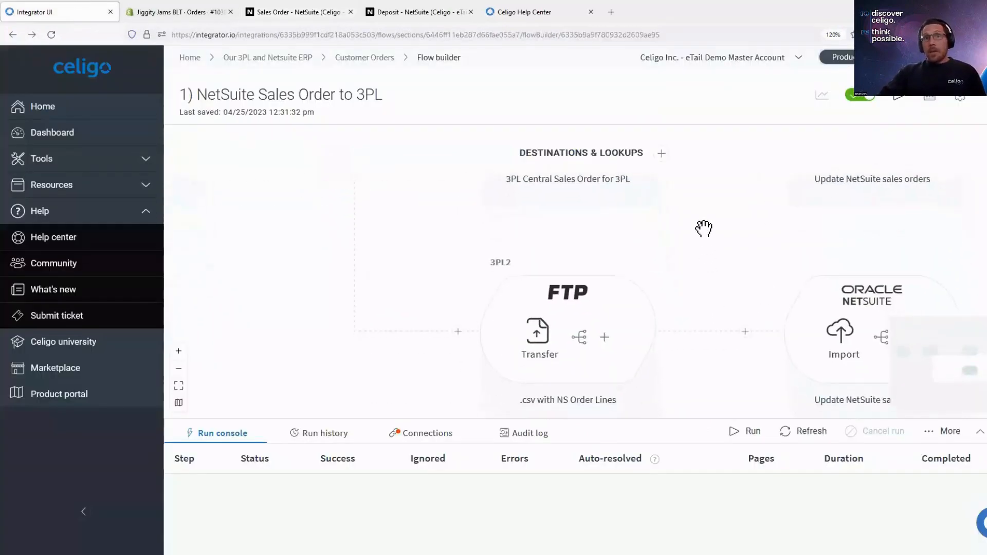
pyautogui.moveTo(599, 359)
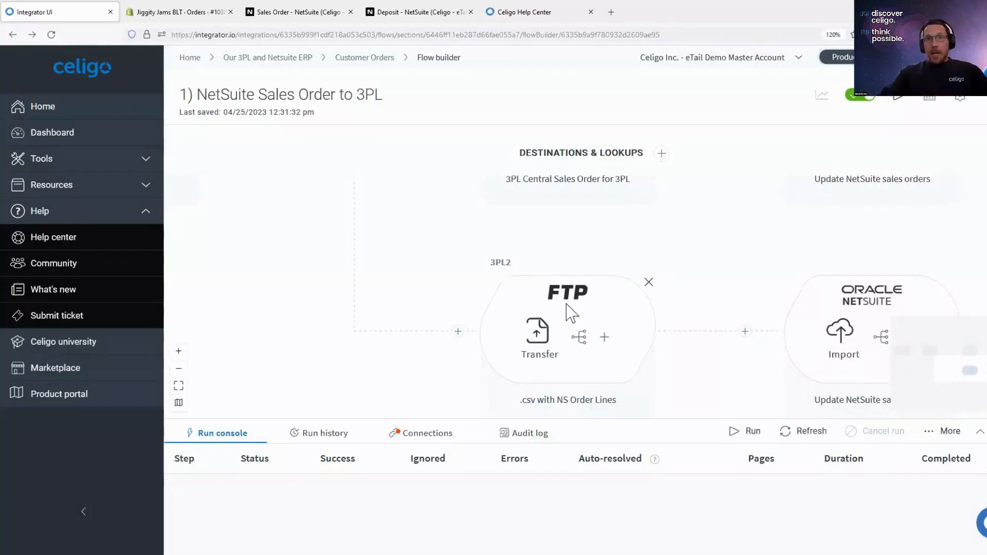
# - Show the NetSuite sales order update after the 3PL Central import, and open the Fulfillment to NetSuite Item Fulfillment flow from Customer Orders
pyautogui.scroll(3, 566, 309)
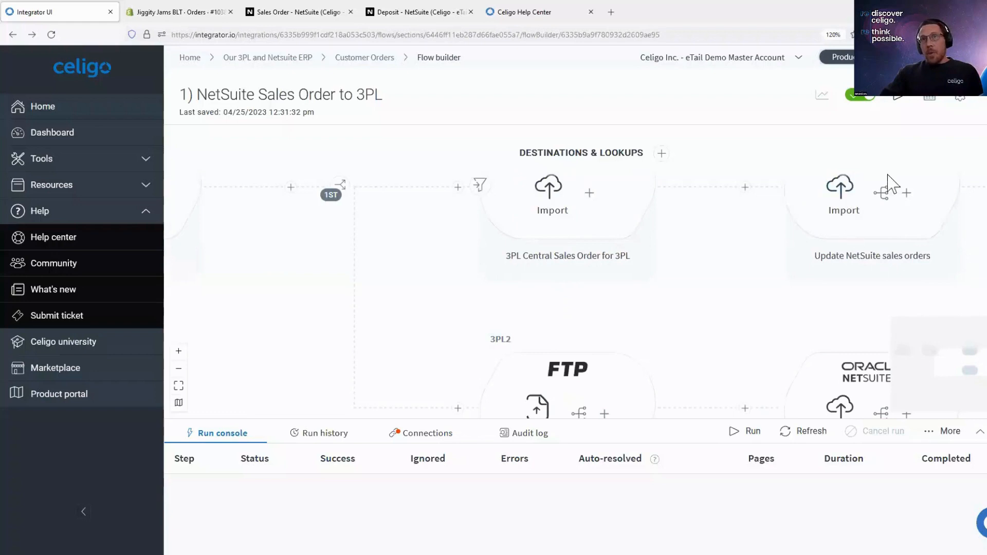
pyautogui.moveTo(728, 326); pyautogui.dragTo(665, 351)
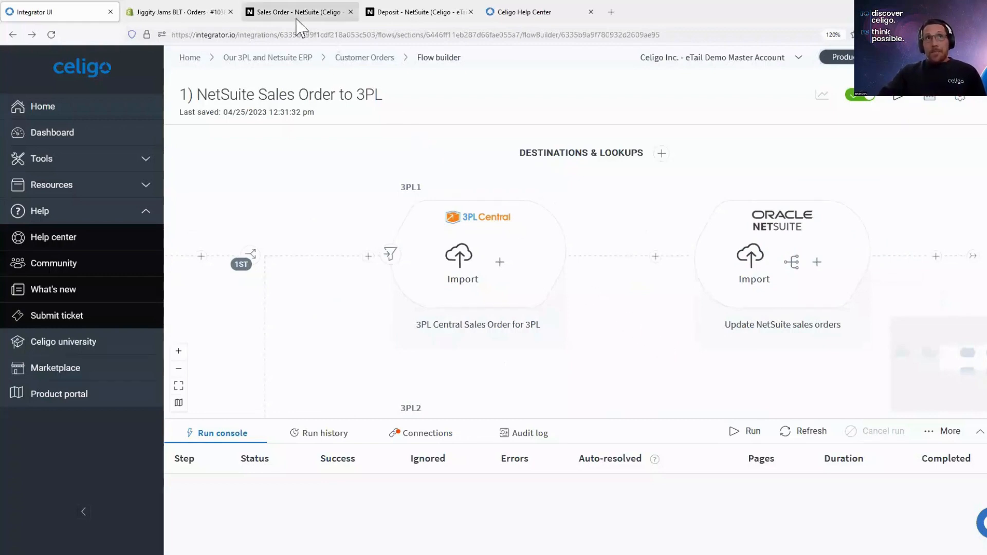
pyautogui.click(354, 58)
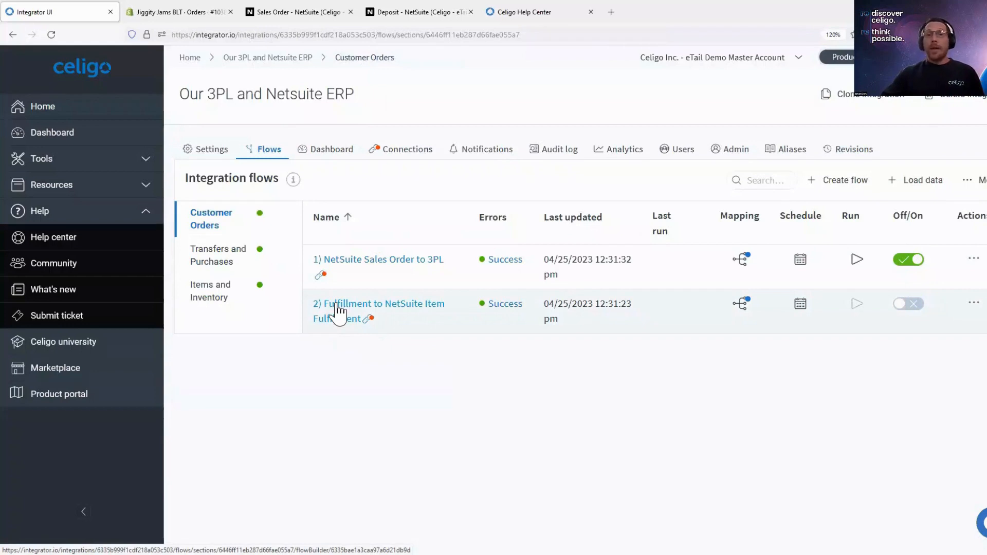
pyautogui.click(338, 311)
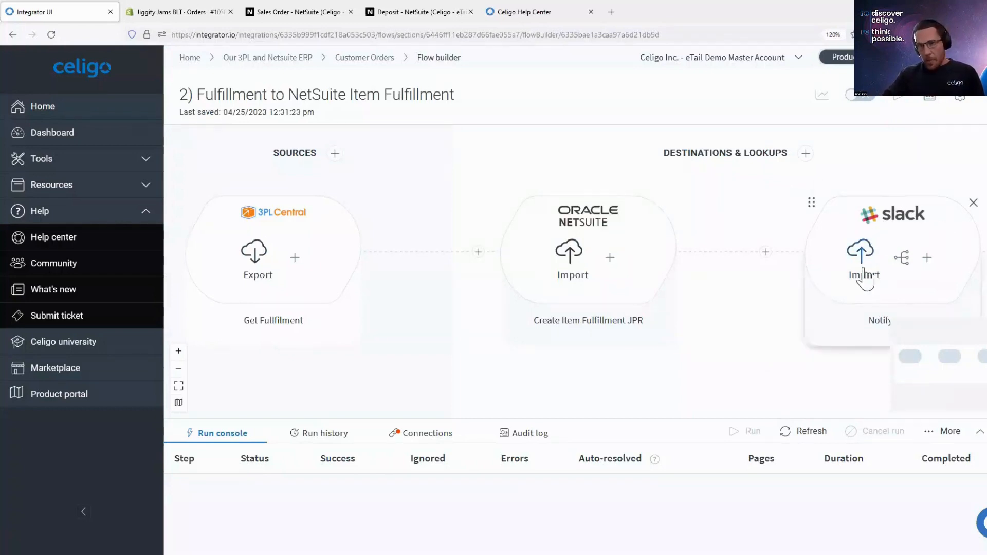
# - Switch to the sales order in NetSuite and start an item fulfillment from it
pyautogui.click(308, 11)
pyautogui.doubleClick(223, 281)
pyautogui.moveTo(223, 281); pyautogui.dragTo(124, 289)
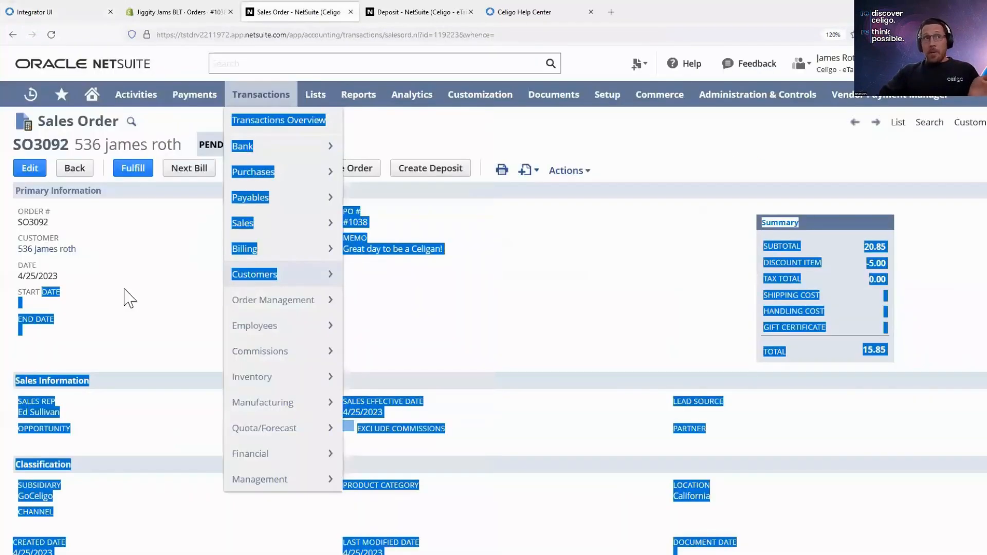
pyautogui.click(173, 326)
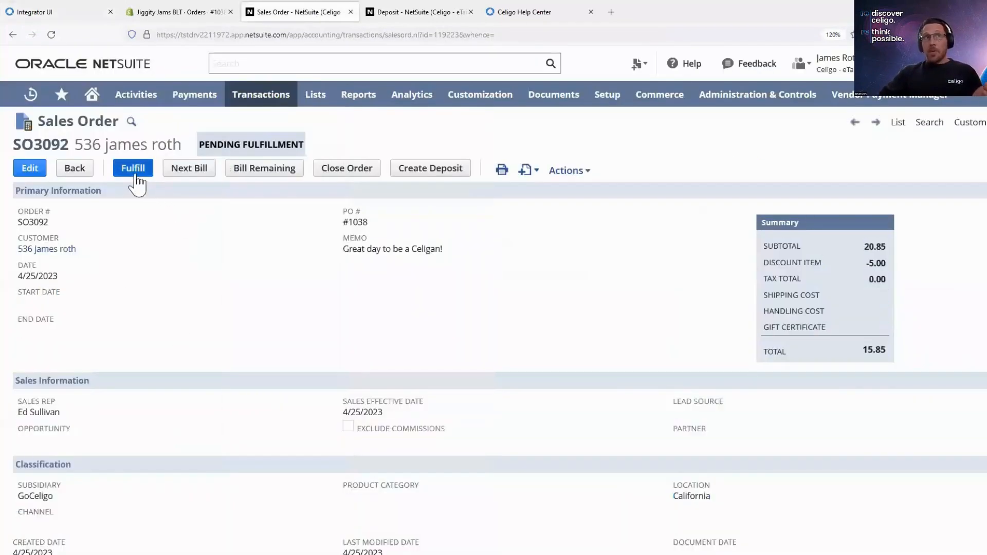
pyautogui.click(137, 176)
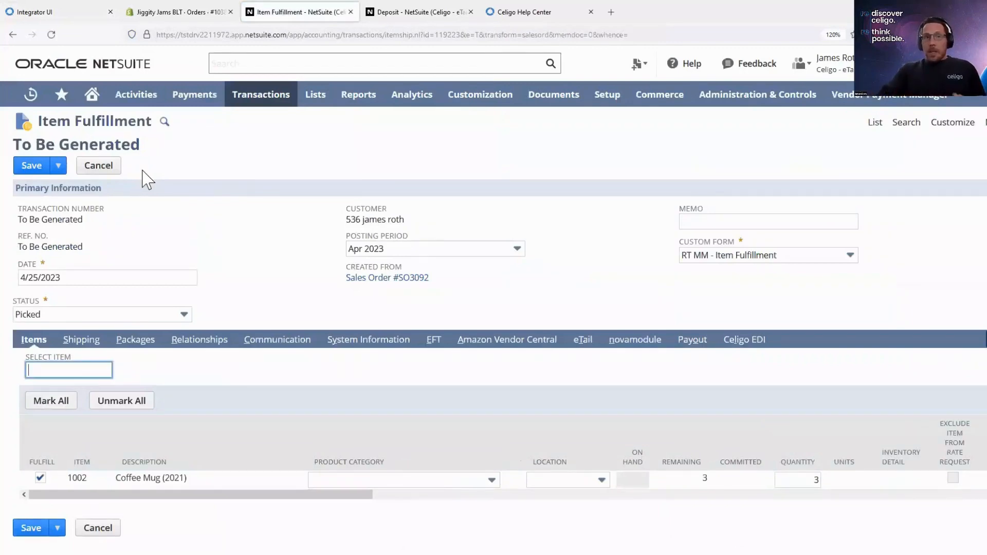
# - Set the item fulfillment's status to Shipped and the Coffee Mug (2021) line's location to California
pyautogui.click(185, 315)
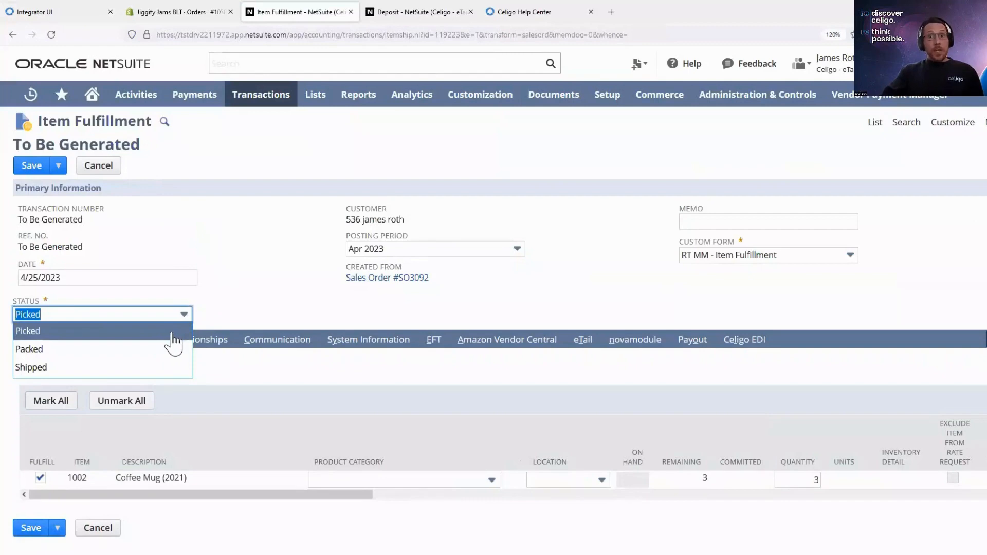
pyautogui.click(161, 374)
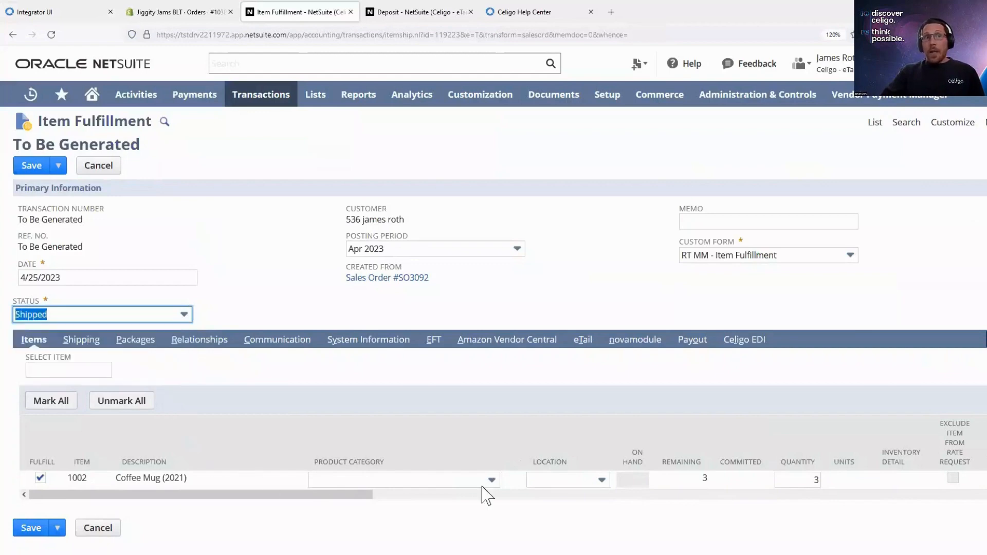
pyautogui.click(601, 480)
pyautogui.click(579, 430)
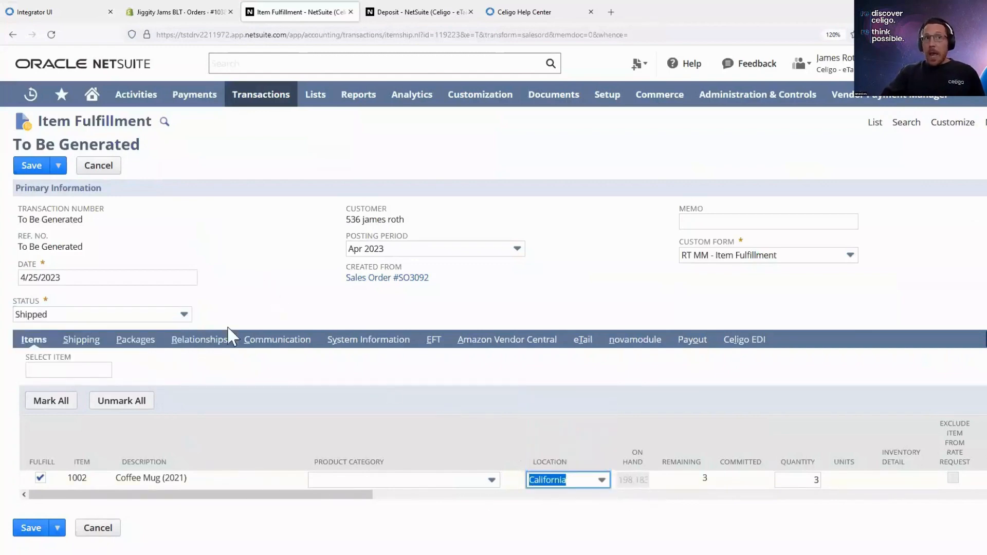
pyautogui.click(134, 344)
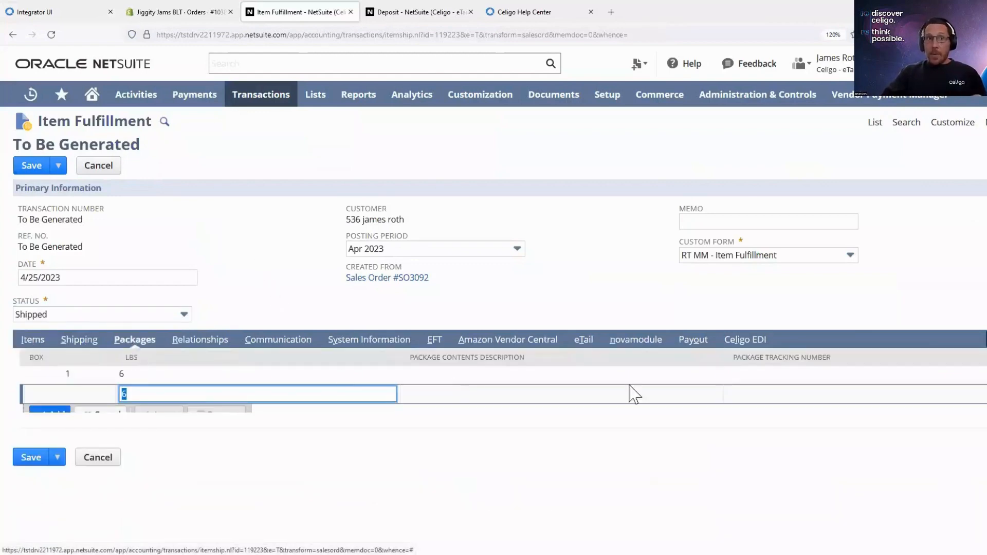
pyautogui.click(750, 380)
pyautogui.write('1Z321321356816516')
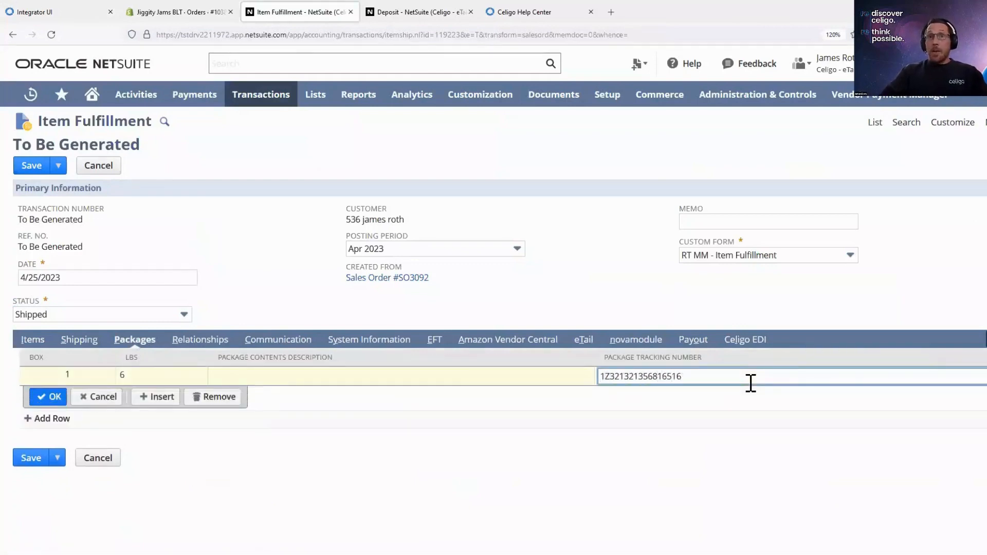
pyautogui.click(334, 418)
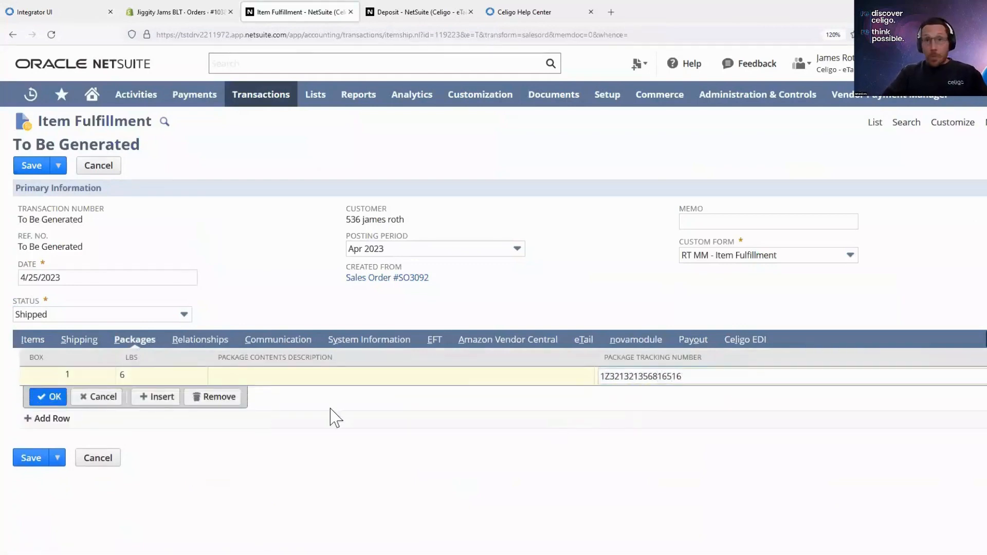
pyautogui.click(46, 397)
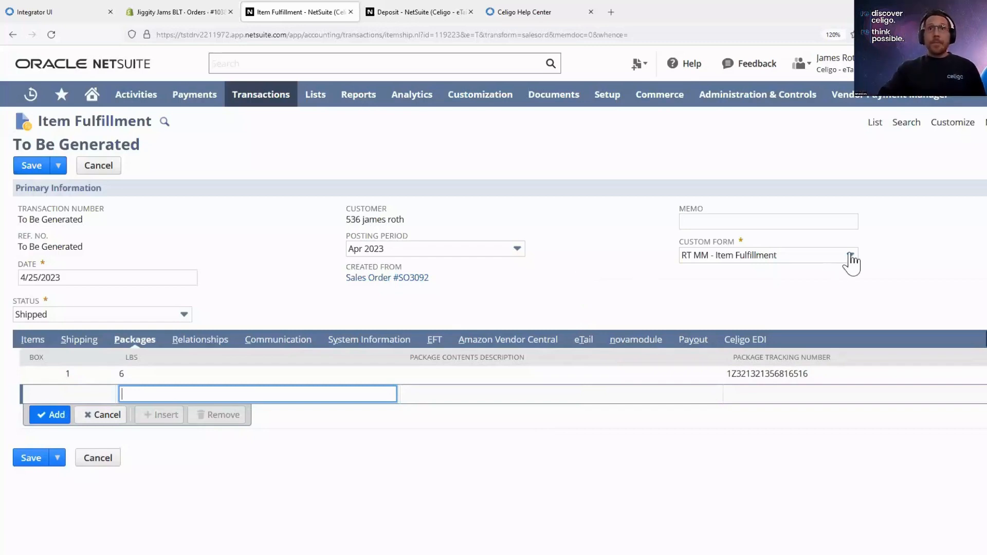
# - Set the item fulfillment's memo to "This has shipped!" and save the record
pyautogui.click(806, 220)
pyautogui.write('t')
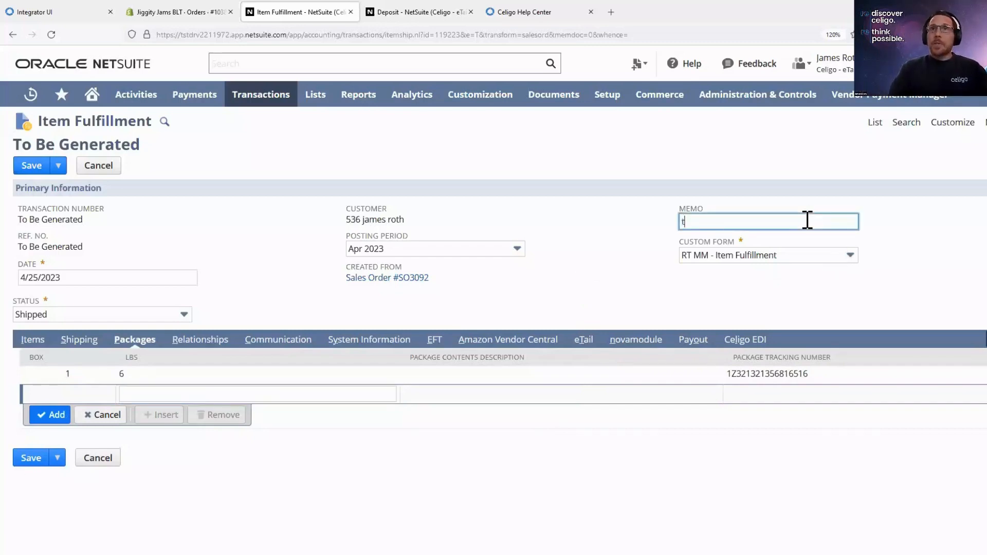
pyautogui.write('hi')
pyautogui.press('Down')
pyautogui.press('Tab')
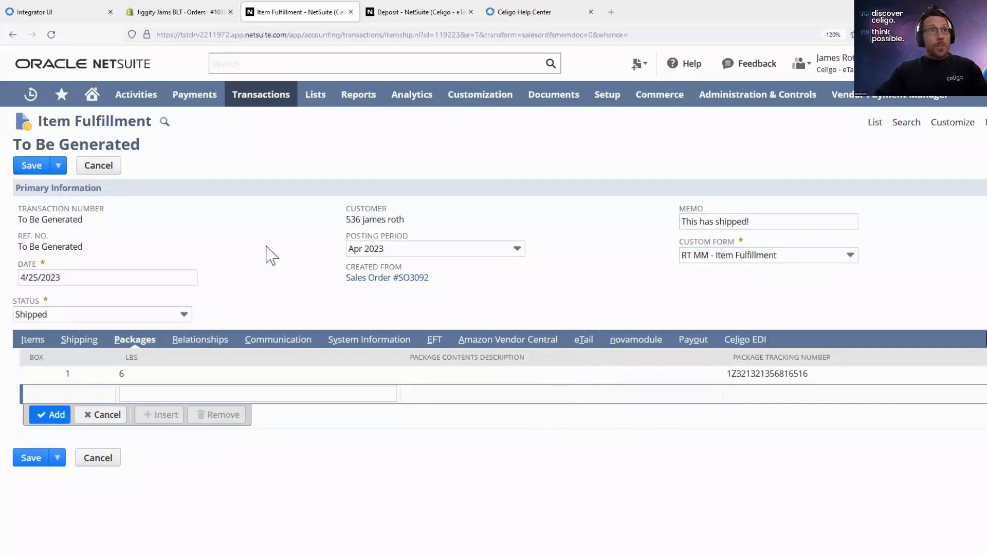
pyautogui.click(31, 167)
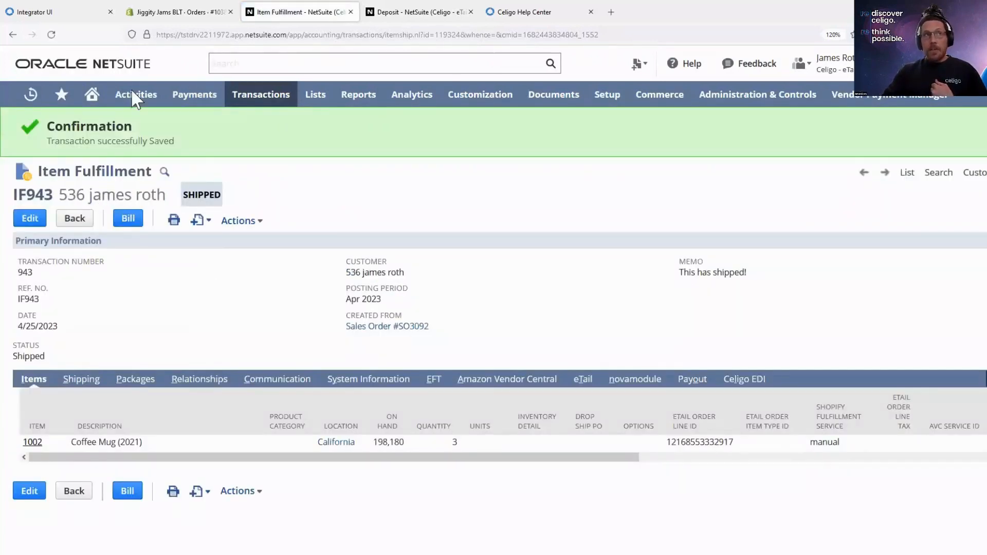
# - Switch to integrator.io and open the NetSuite fulfillment to Shopify fulfillment (add) flow for the Jiggity Jams BLT store in the Shopify - NetSuite integration
pyautogui.click(47, 17)
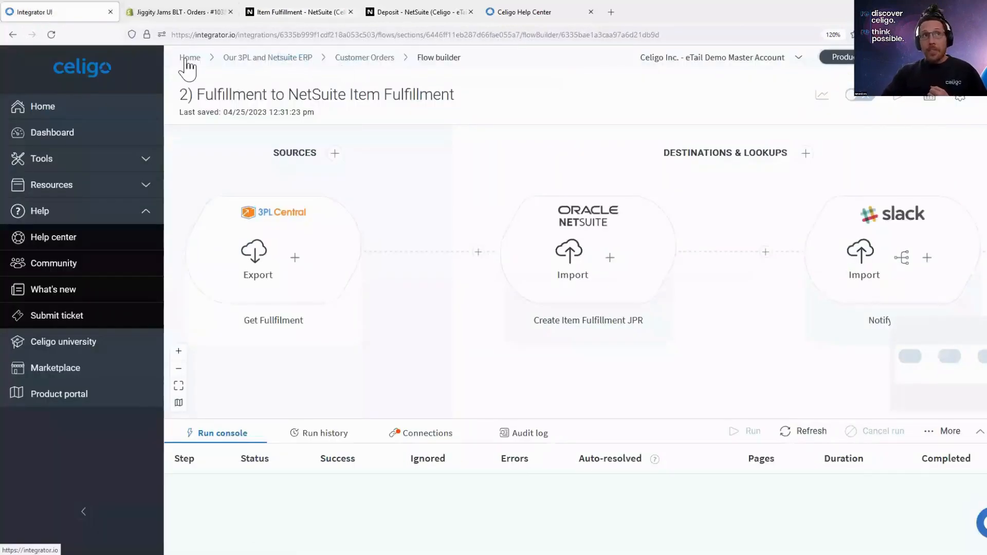
pyautogui.click(186, 62)
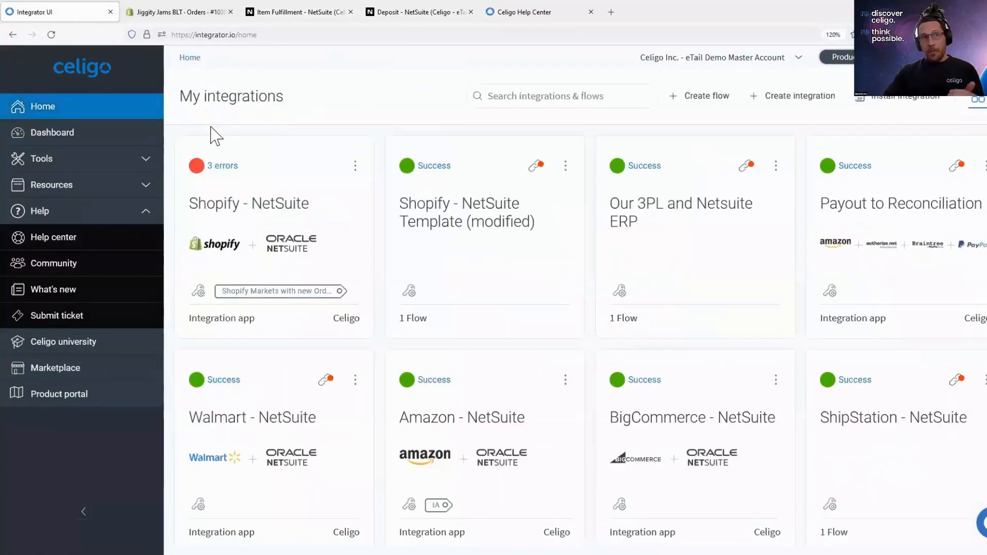
pyautogui.click(251, 206)
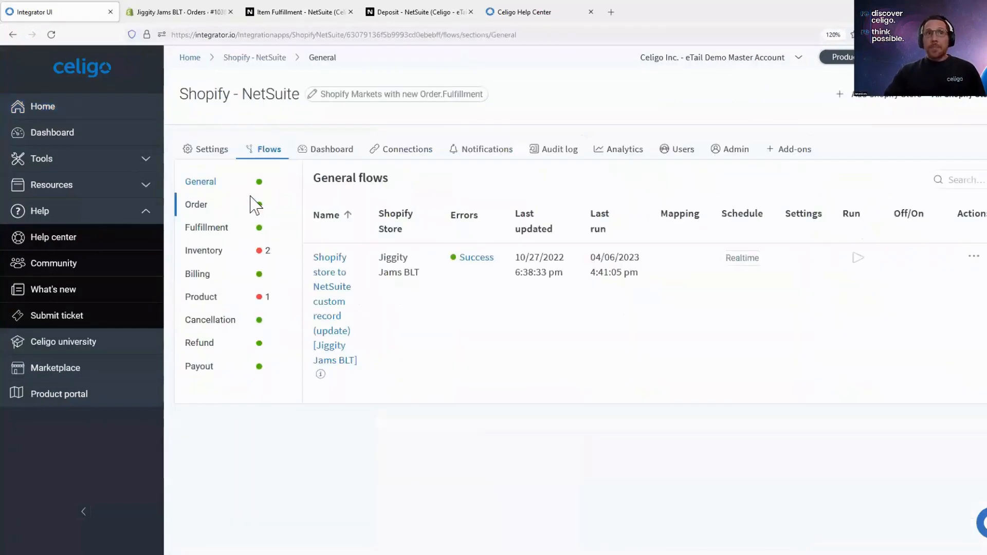
pyautogui.click(972, 96)
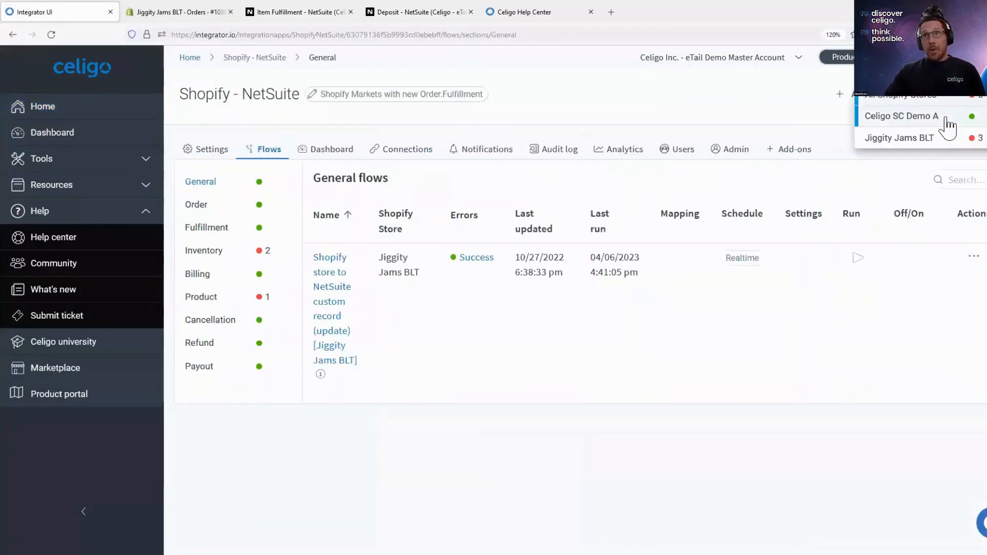
pyautogui.click(936, 139)
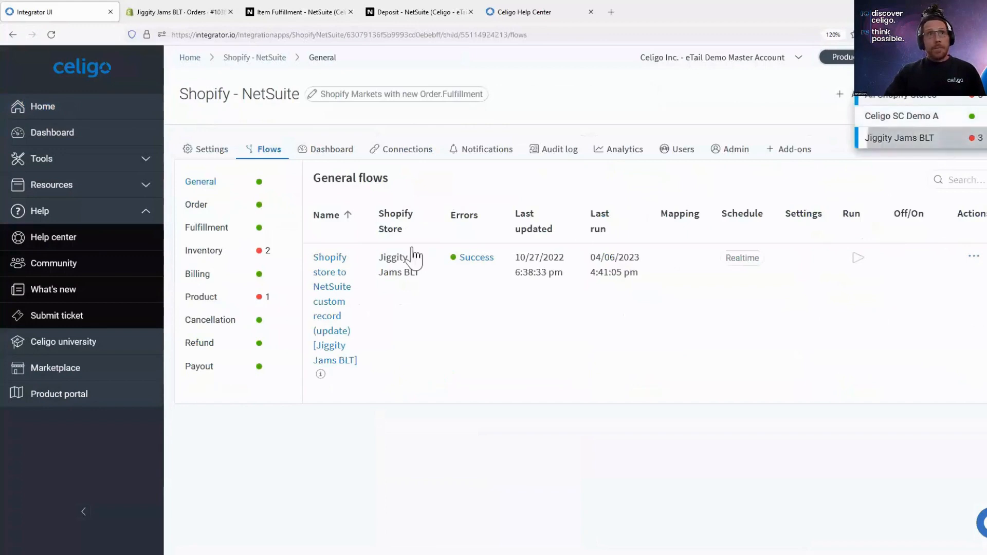
pyautogui.click(217, 230)
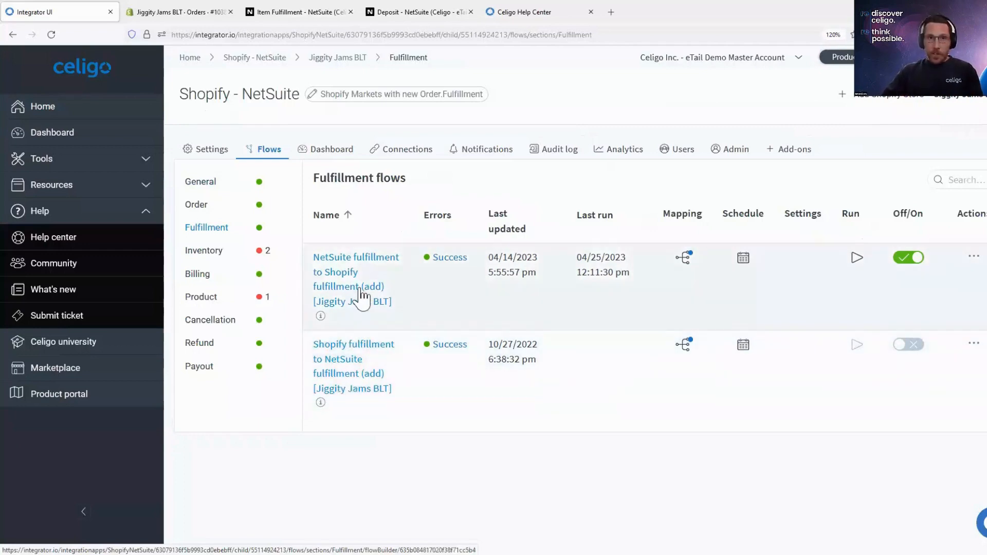
pyautogui.click(354, 284)
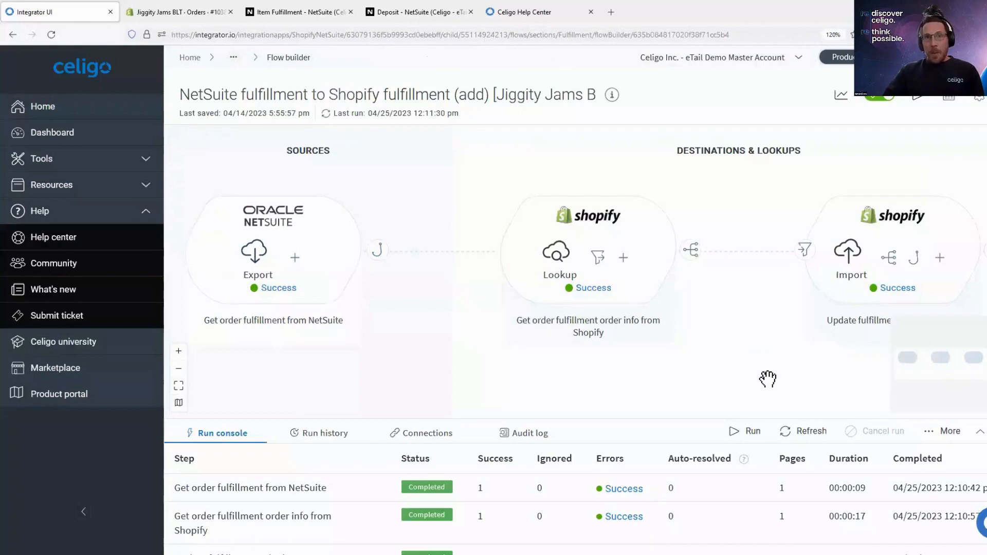
# - Examine the fulfillment flow's Shopify steps and the preset frequency options of its schedule, leaving the schedule unset
pyautogui.moveTo(749, 383); pyautogui.dragTo(469, 367)
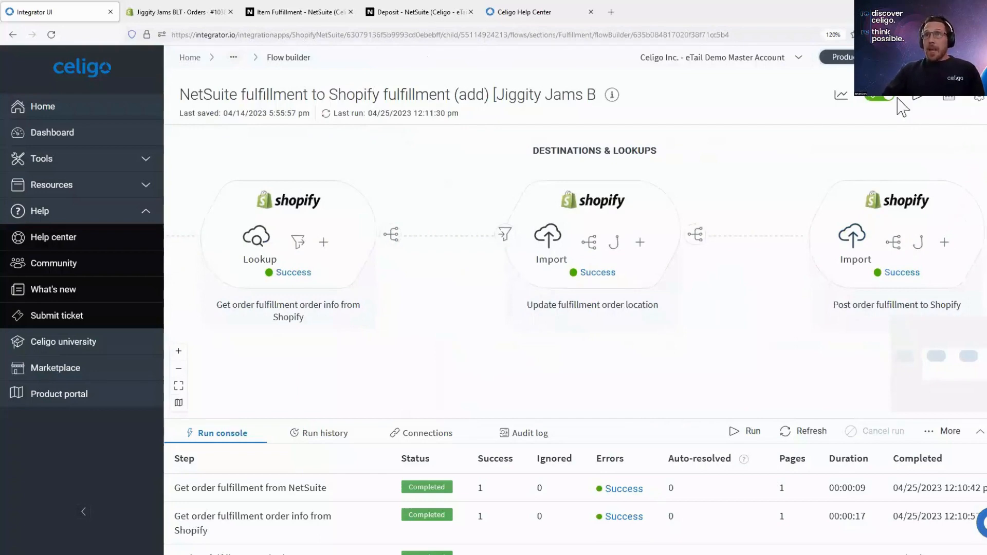
pyautogui.click(947, 99)
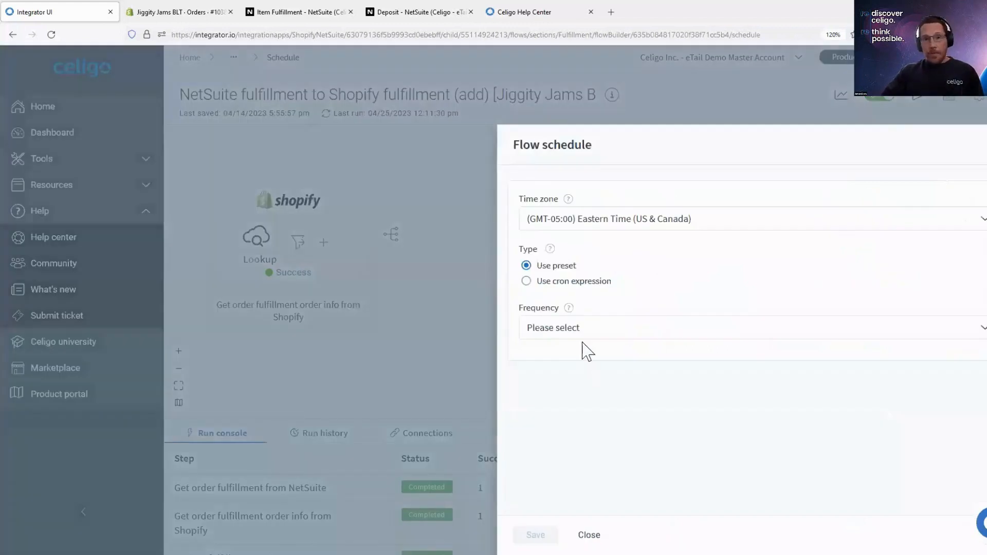
pyautogui.click(584, 334)
pyautogui.scroll(-3, 591, 447)
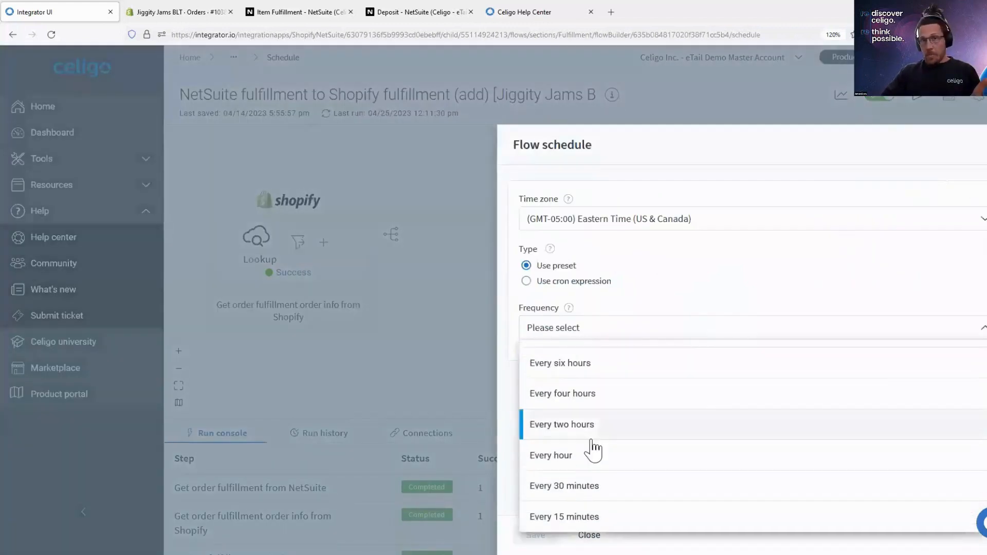
pyautogui.press('Escape')
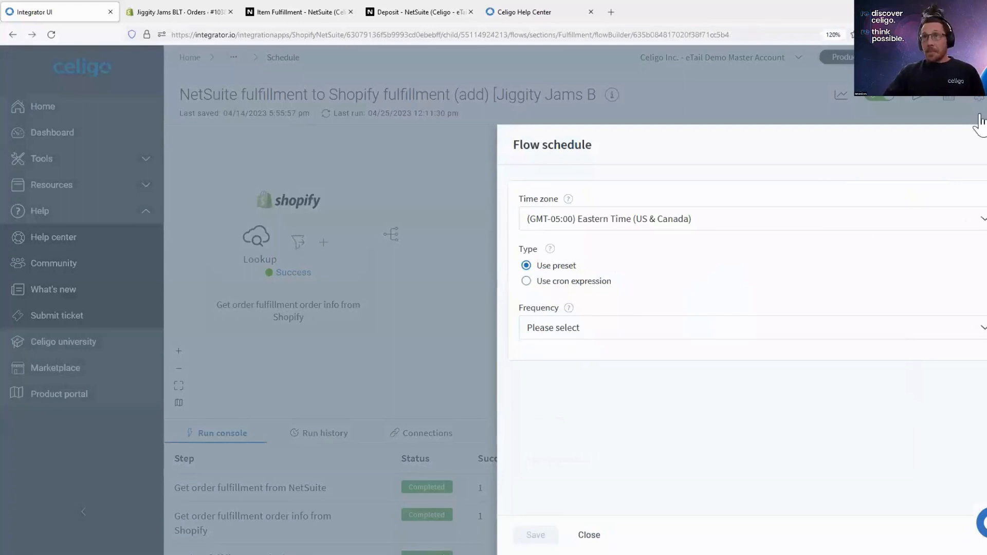
pyautogui.click(964, 110)
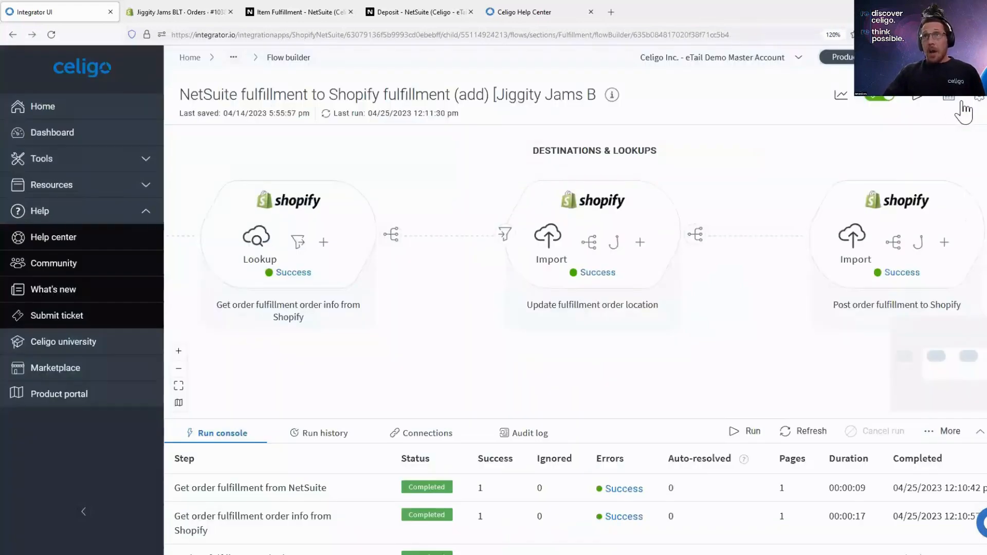
# - Run the NetSuite fulfillment to Shopify fulfillment flow now, and switch to the Shopify order to check its fulfillment details
pyautogui.click(920, 99)
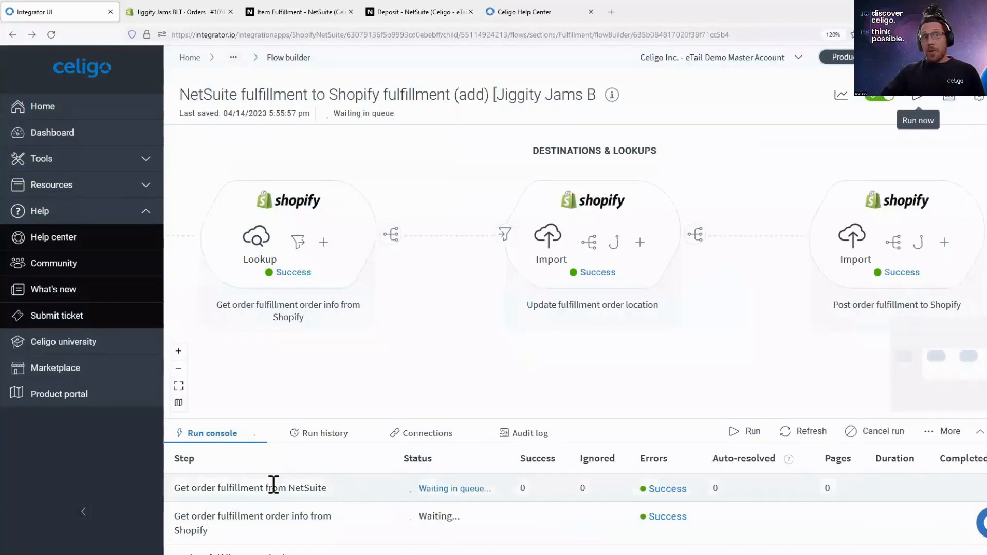
pyautogui.moveTo(177, 491); pyautogui.dragTo(265, 490)
pyautogui.moveTo(343, 509); pyautogui.dragTo(355, 511)
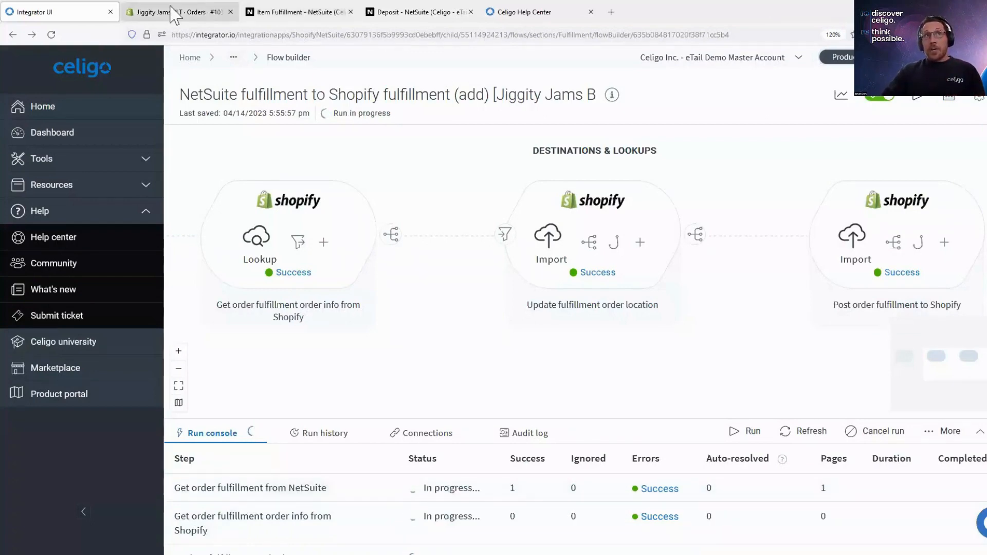
pyautogui.click(174, 12)
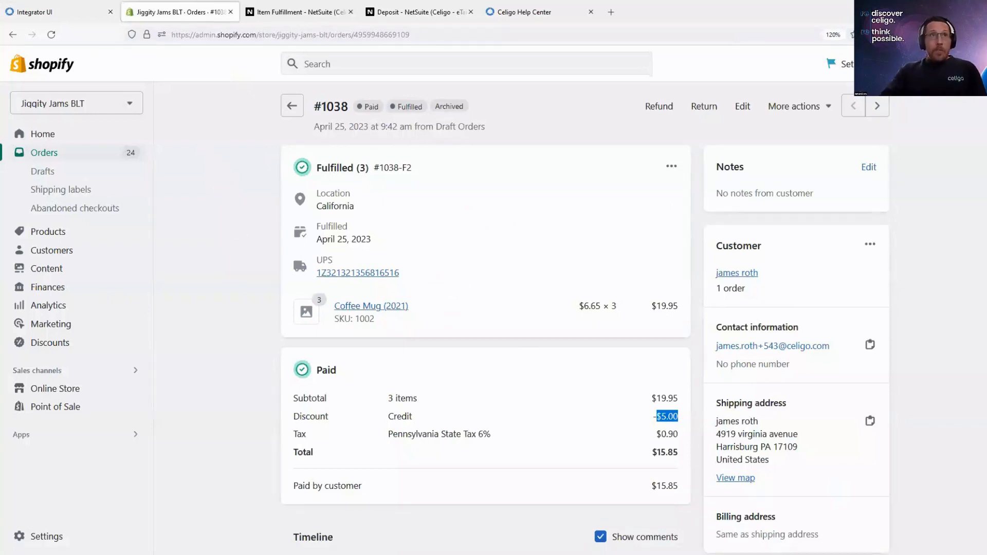
pyautogui.click(225, 205)
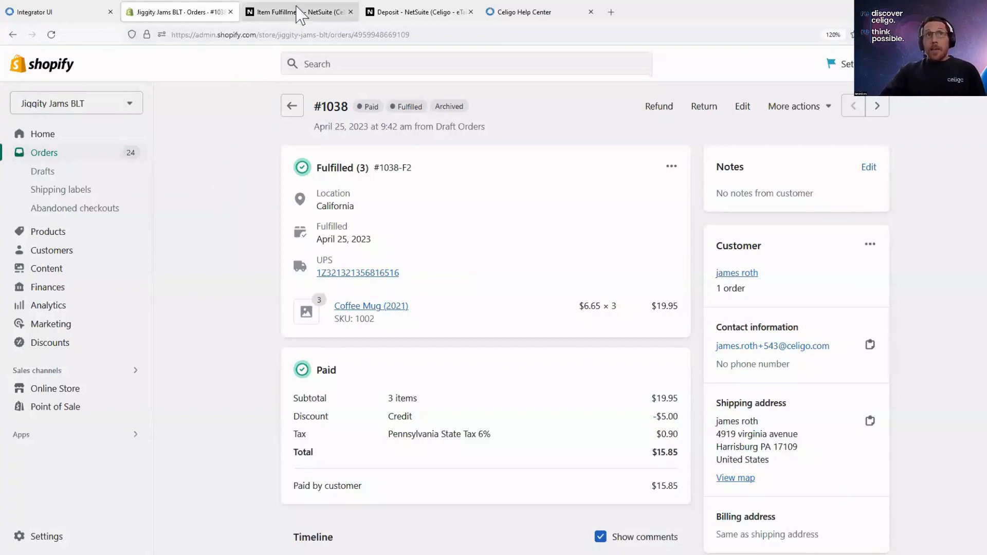
# - Switch to the item fulfillment in NetSuite, open its originating sales order, and check the order's status
pyautogui.click(298, 13)
pyautogui.click(361, 330)
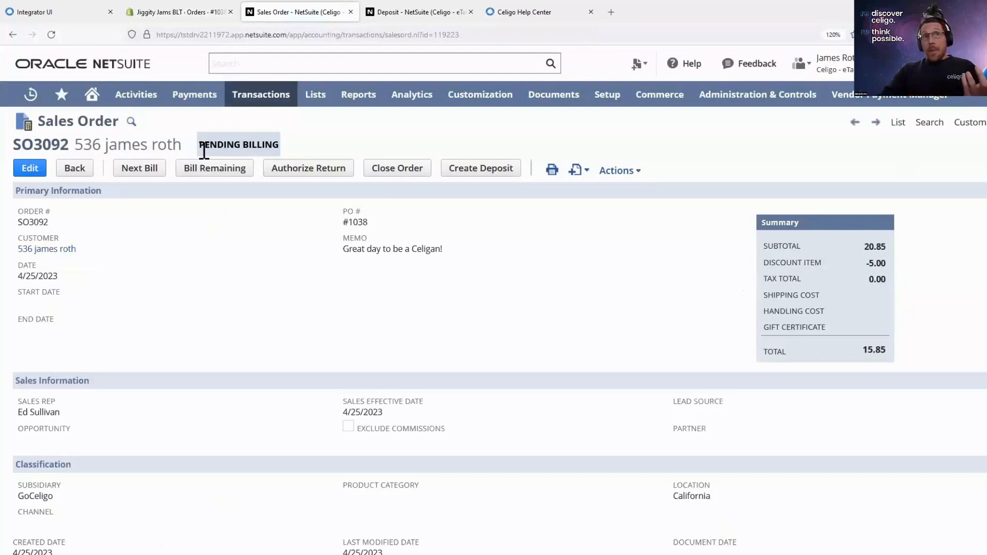
pyautogui.moveTo(204, 147); pyautogui.dragTo(290, 153)
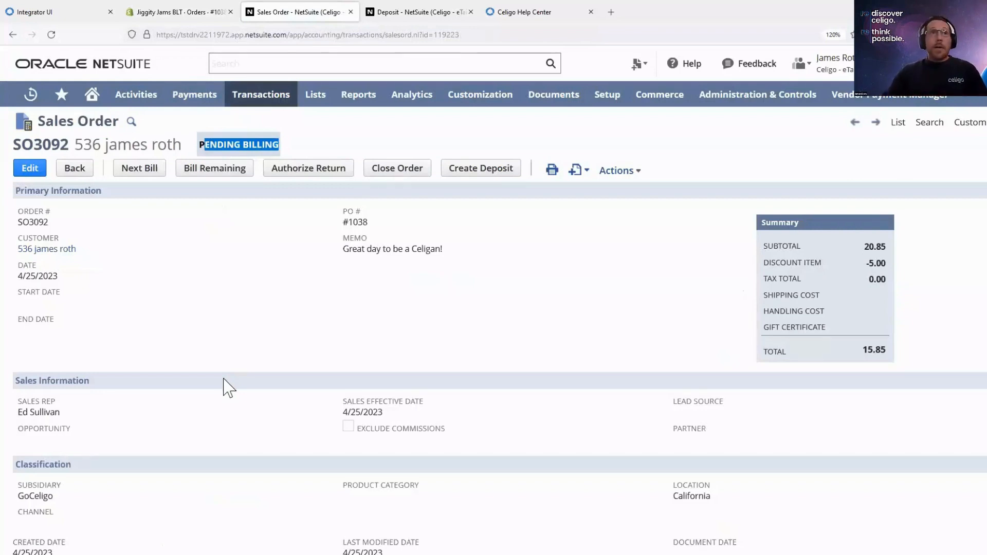
pyautogui.click(213, 330)
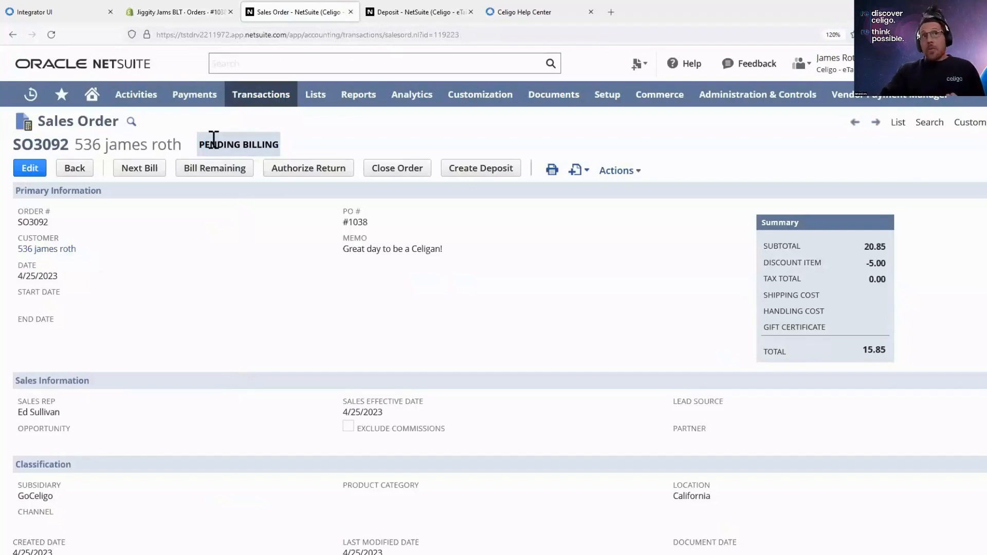
pyautogui.moveTo(205, 139); pyautogui.dragTo(304, 150)
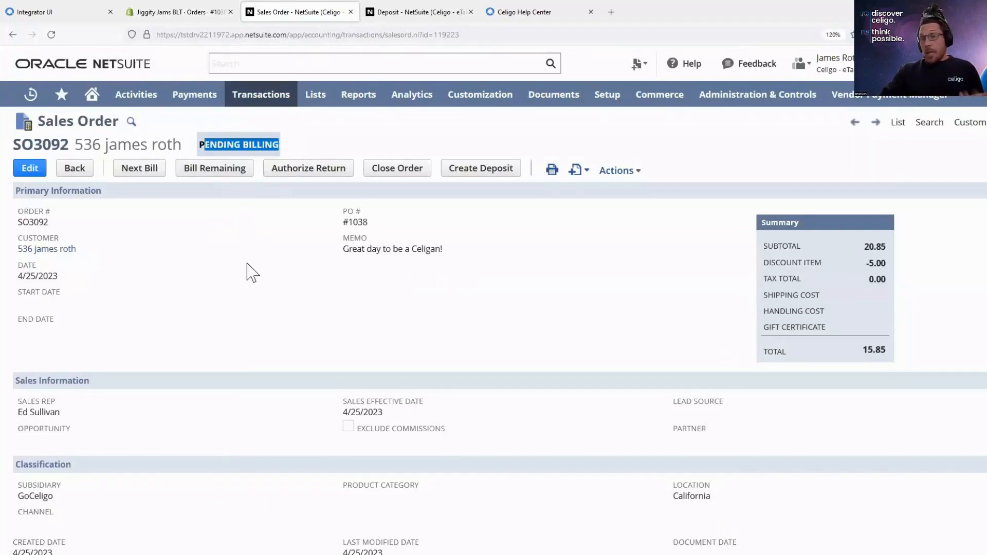
pyautogui.click(186, 181)
# - Return to integrator.io and review the Billing flows of the Jiggity Jams BLT store
pyautogui.click(54, 10)
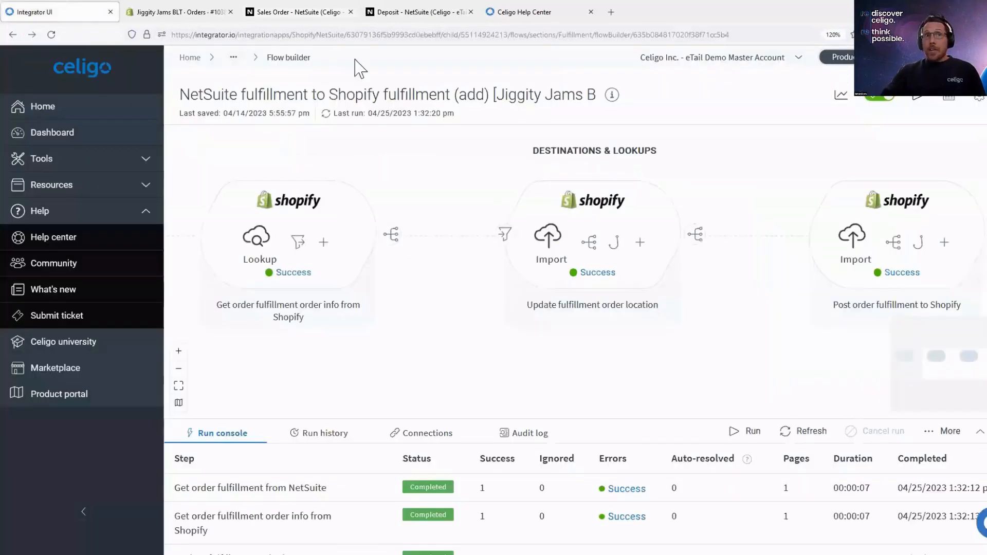
pyautogui.click(233, 57)
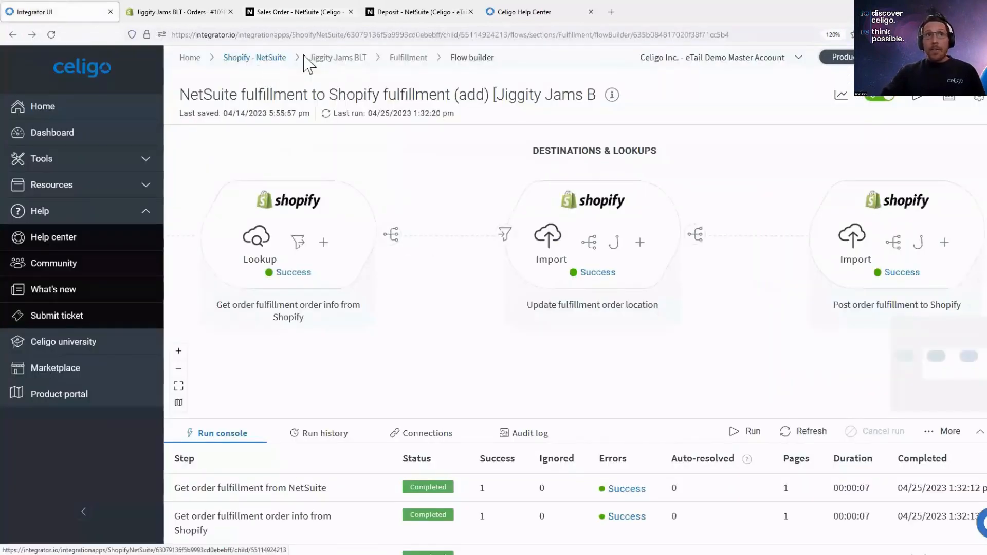
pyautogui.click(329, 58)
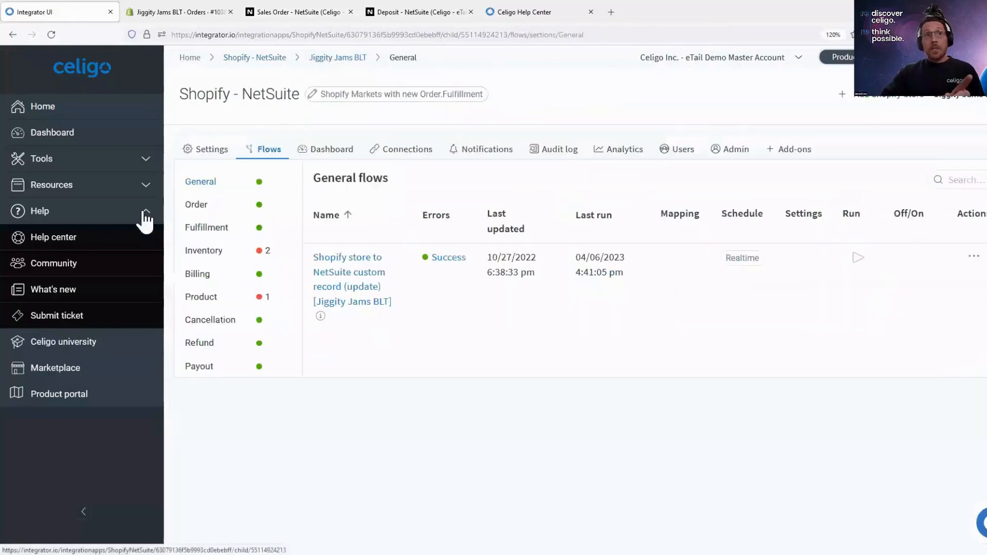
pyautogui.click(194, 277)
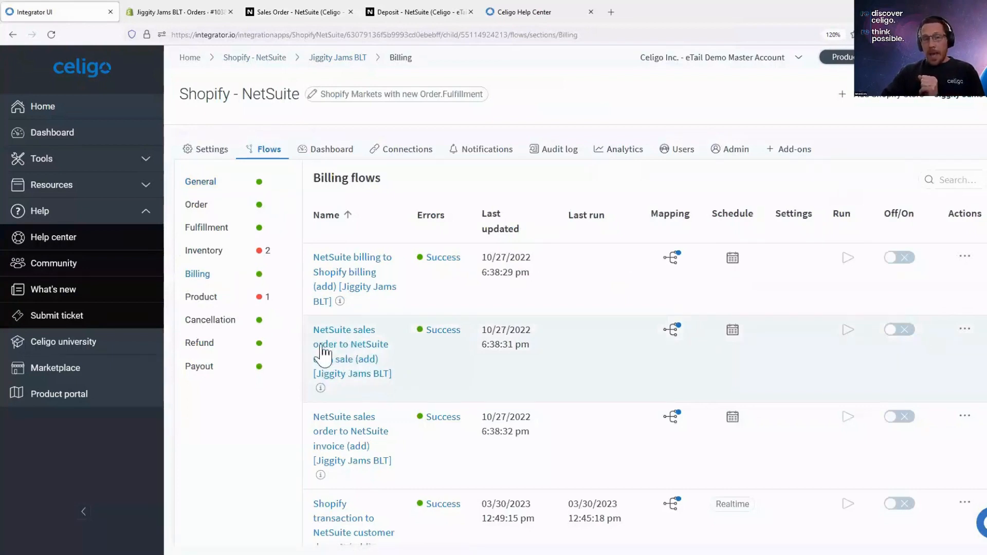
pyautogui.scroll(-2, 339, 345)
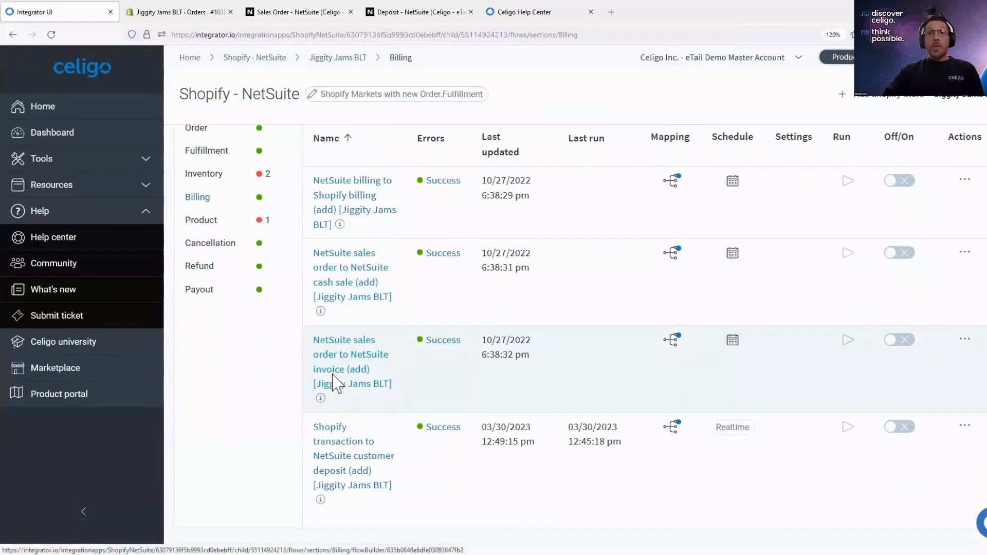
pyautogui.scroll(2, 470, 377)
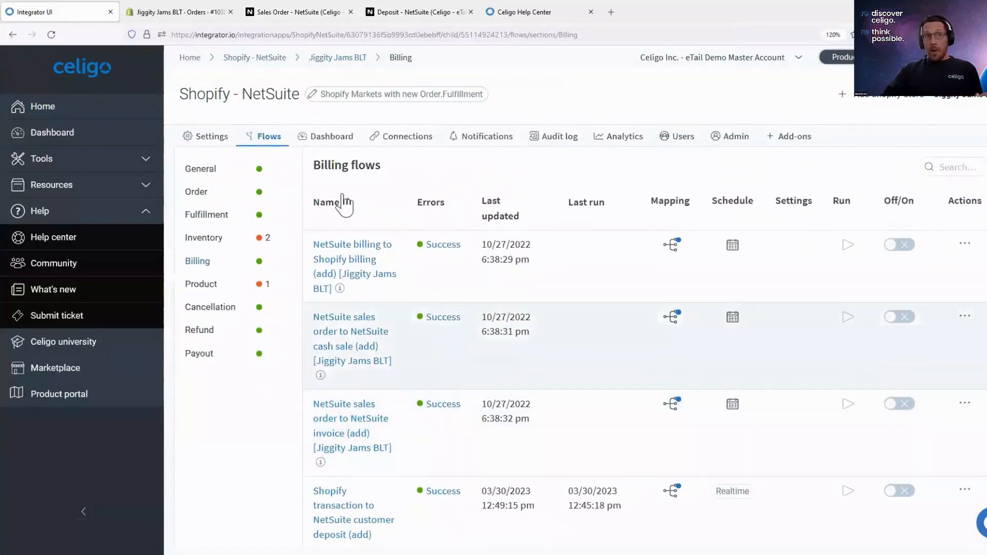
# - In the billing settings, choose Pending Billing as the auto-bill order status, and return to the billing flows without saving
pyautogui.click(208, 136)
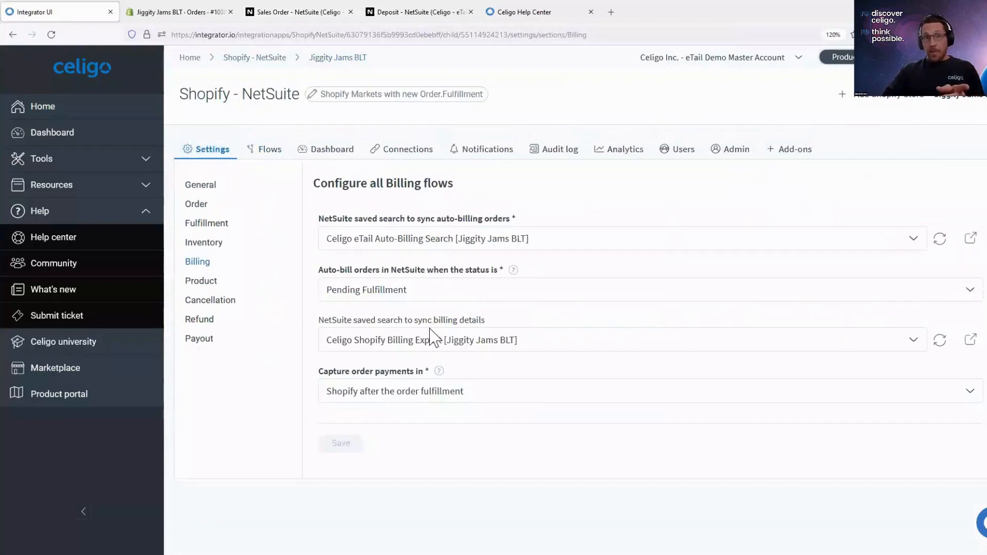
pyautogui.click(380, 299)
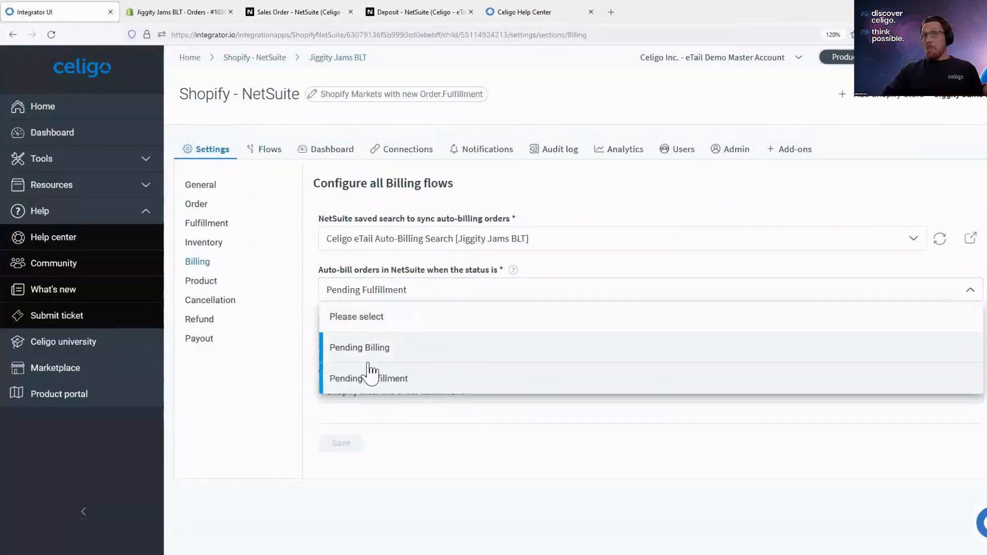
pyautogui.click(365, 347)
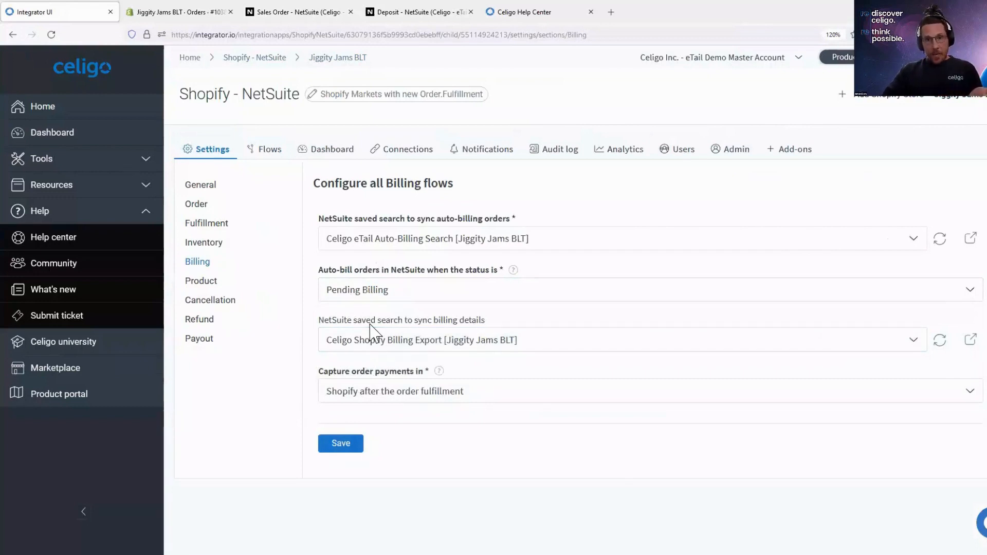
pyautogui.click(271, 158)
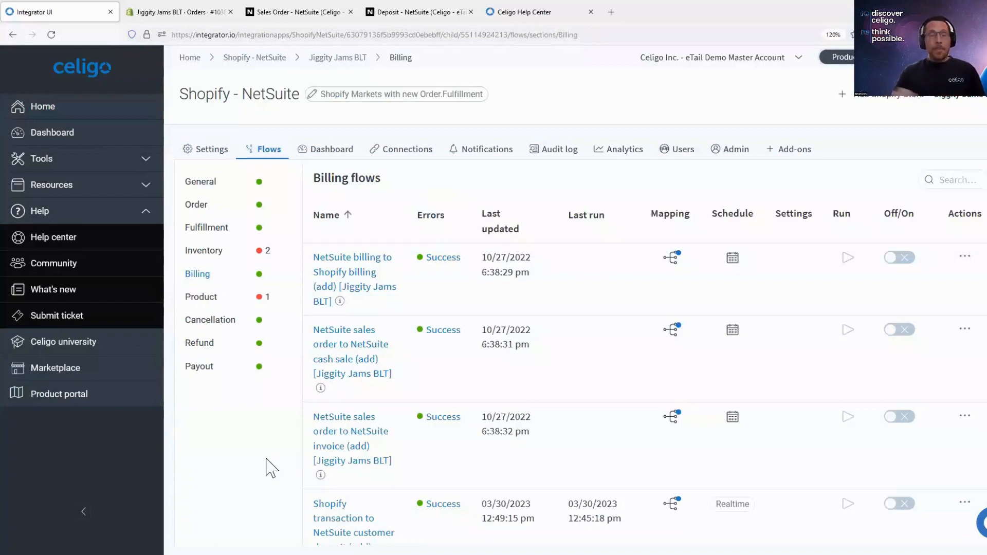
# - Schedule the Shopify Payout to NetSuite Payout Custom Record flow with the Once daily preset, and save the schedule
pyautogui.click(194, 369)
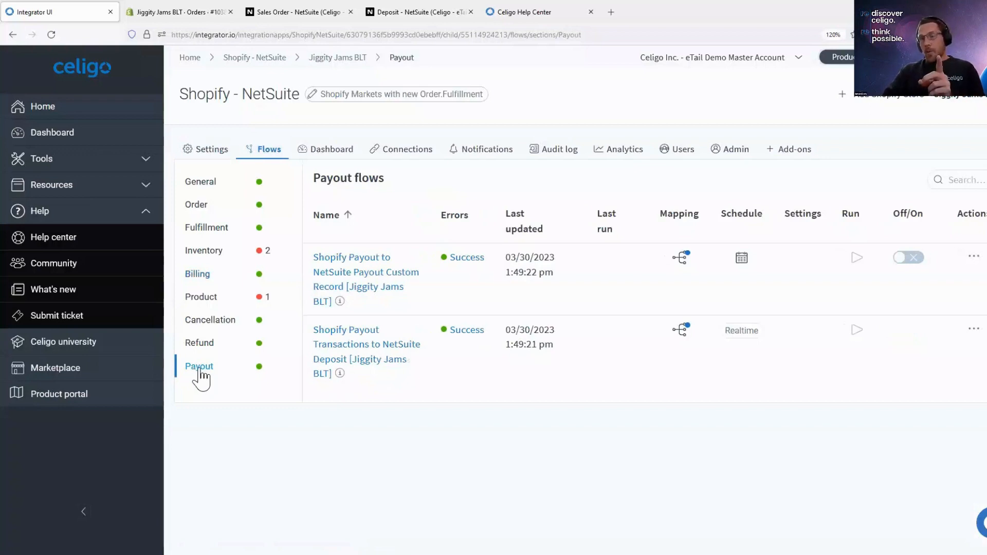
pyautogui.click(742, 260)
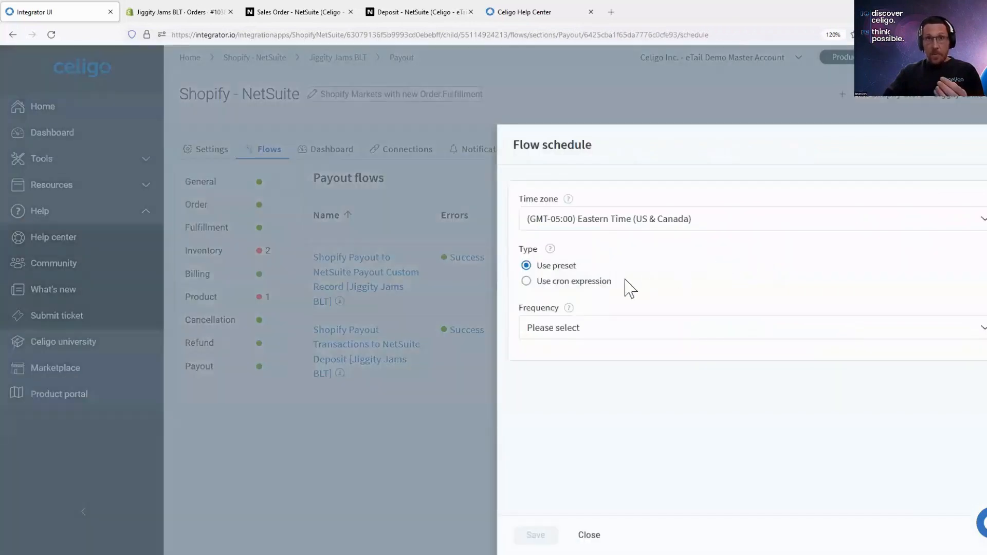
pyautogui.click(597, 286)
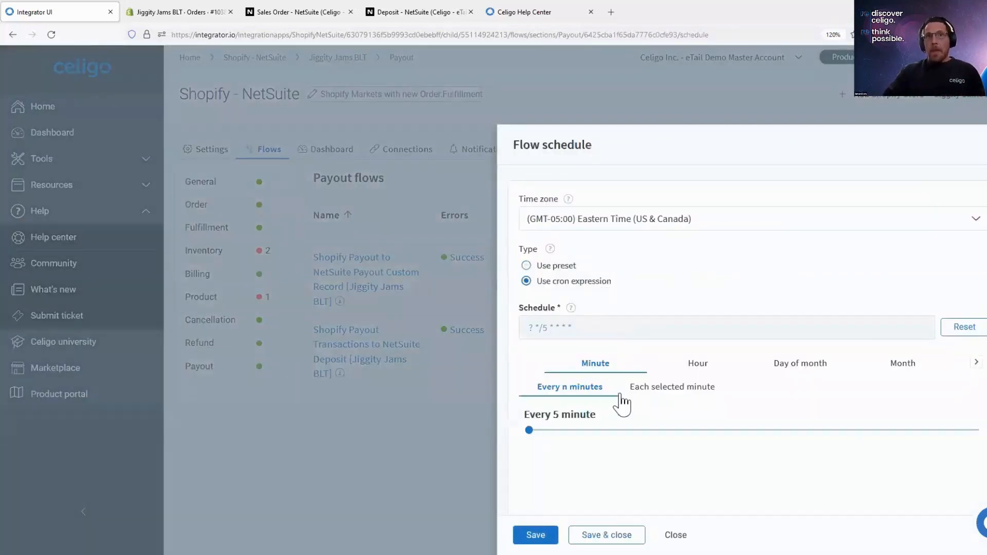
pyautogui.click(559, 266)
pyautogui.click(584, 329)
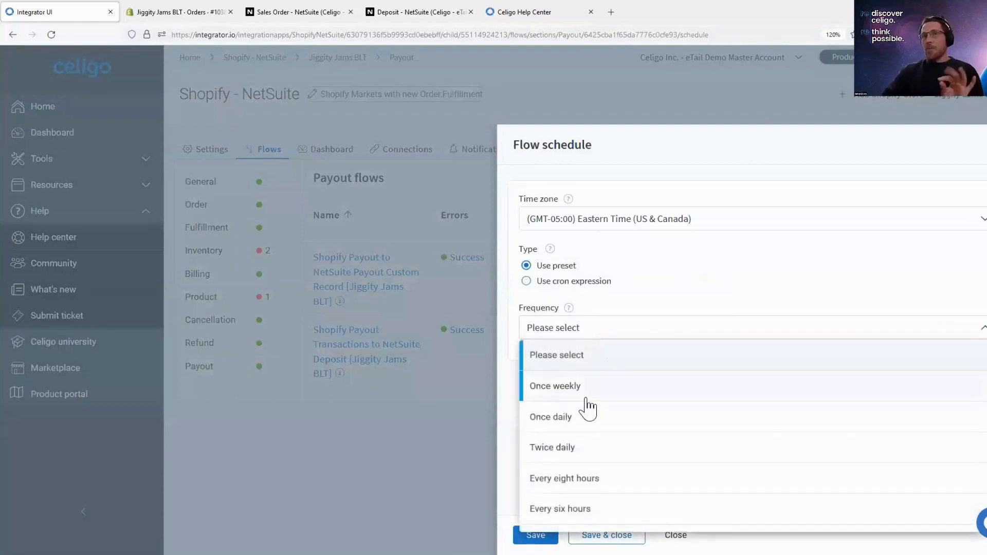
pyautogui.scroll(-2, 586, 401)
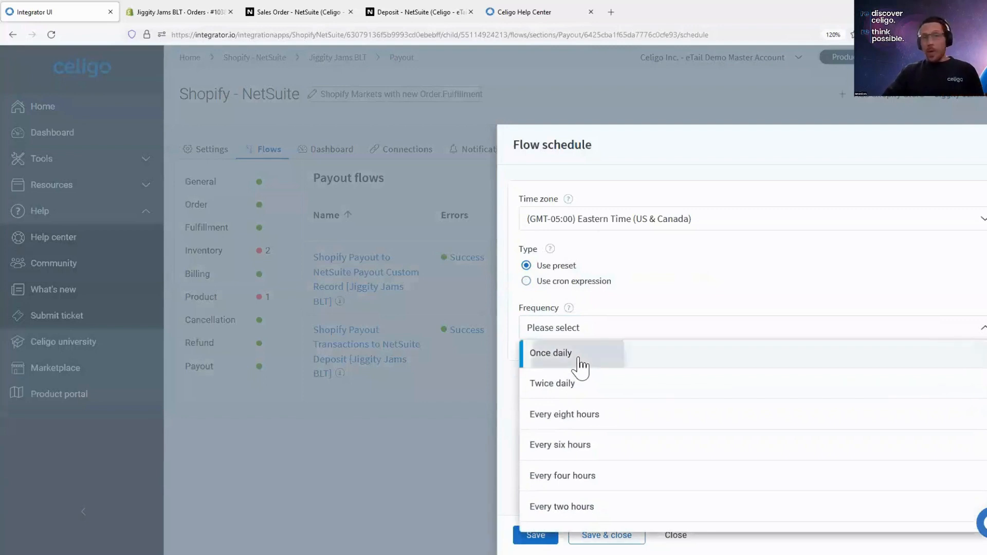
pyautogui.click(584, 367)
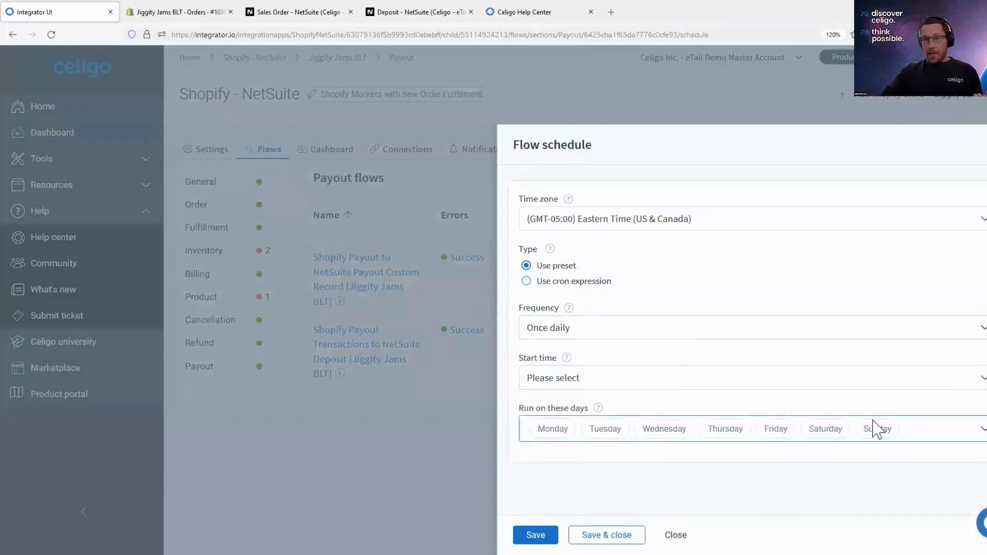
pyautogui.click(612, 533)
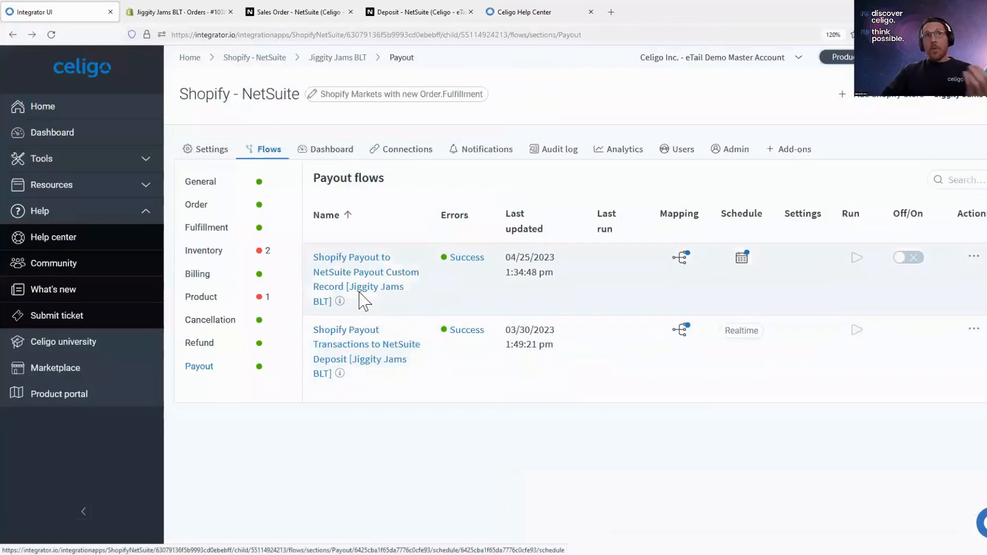
# - Review the steps of both Shopify payout flows in the flow builder, and switch to the deposit record in NetSuite
pyautogui.click(360, 296)
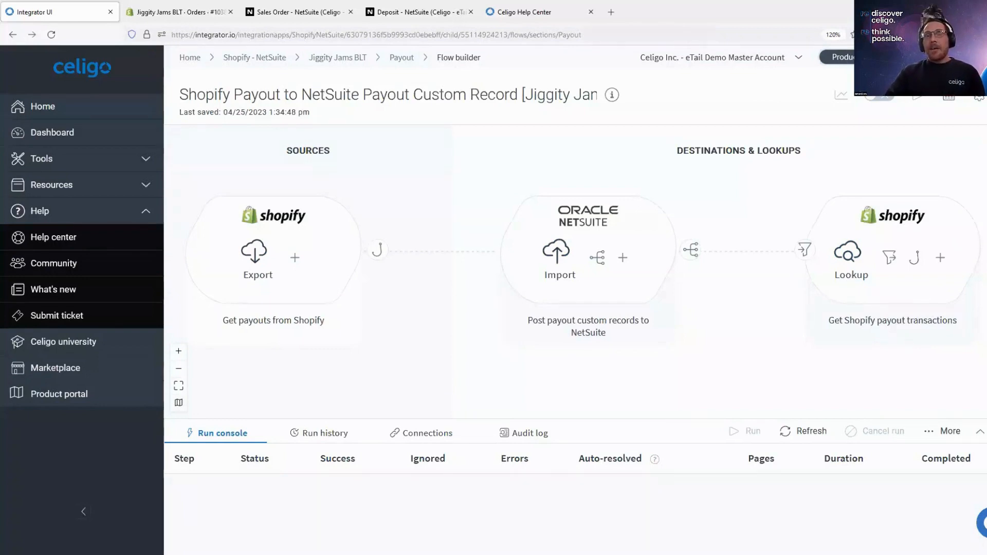
pyautogui.click(370, 353)
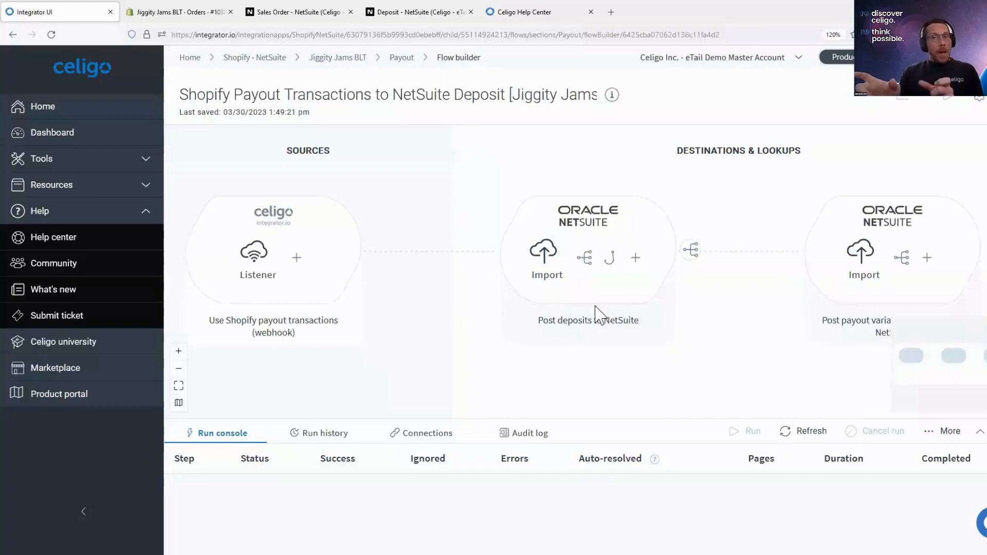
pyautogui.click(437, 12)
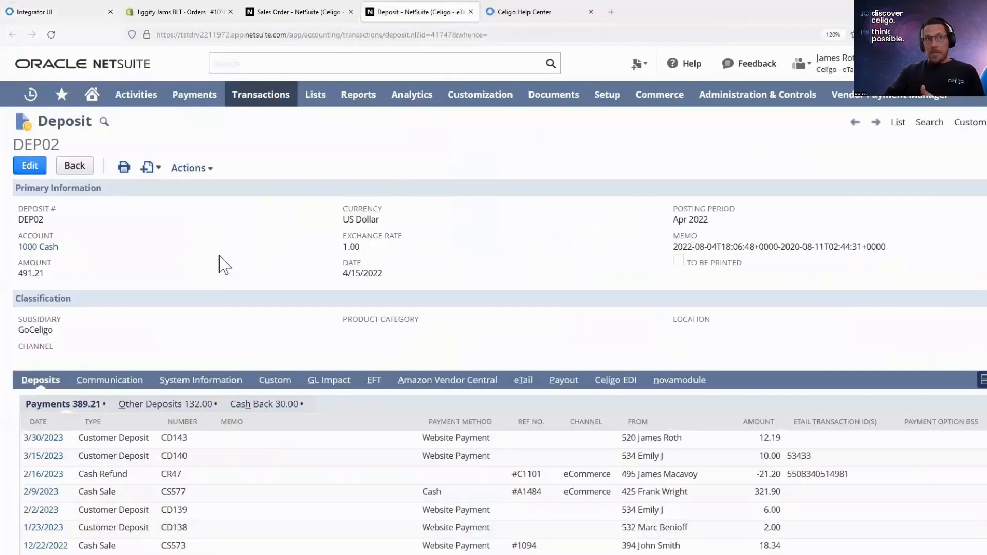
# - Examine the deposit's account and its listed payments, including the cash refund's eTail transaction ID and amount
pyautogui.moveTo(60, 248); pyautogui.dragTo(18, 247)
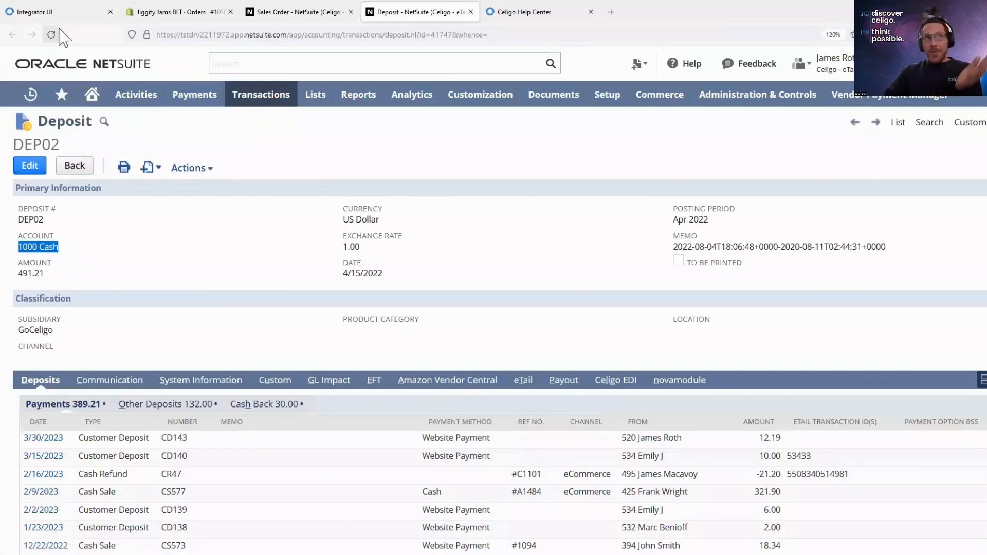
pyautogui.moveTo(136, 94)
pyautogui.moveTo(164, 174)
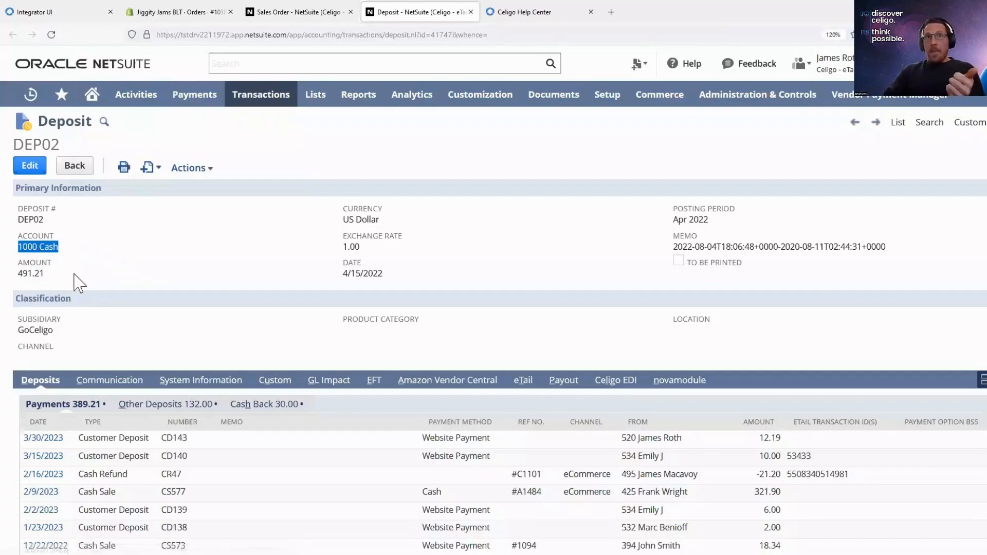
pyautogui.scroll(-2, 77, 282)
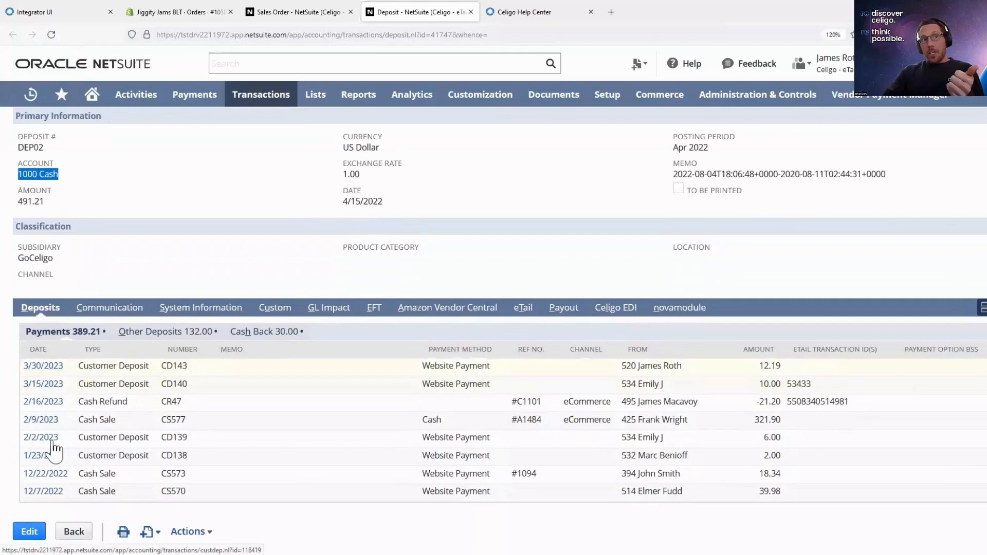
pyautogui.scroll(2, 52, 409)
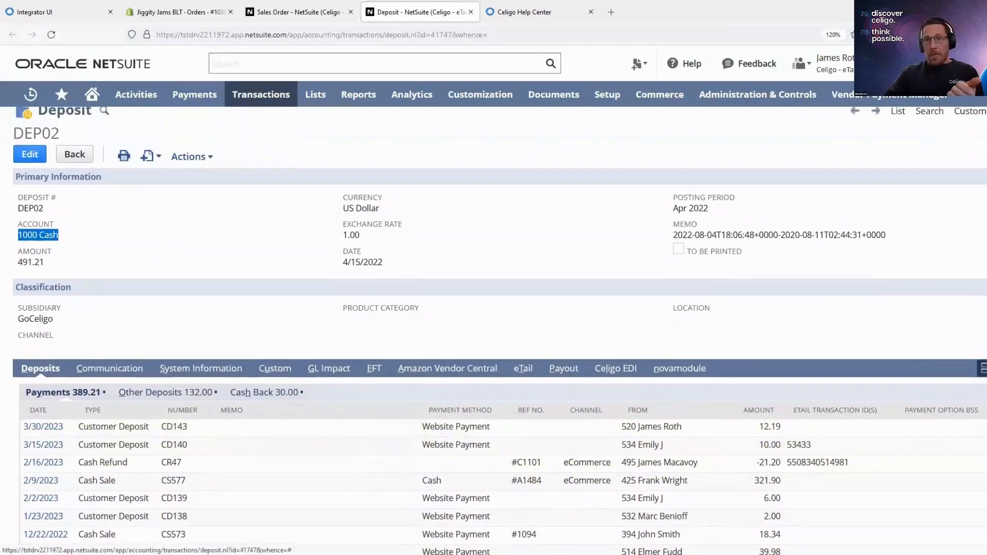
pyautogui.doubleClick(828, 462)
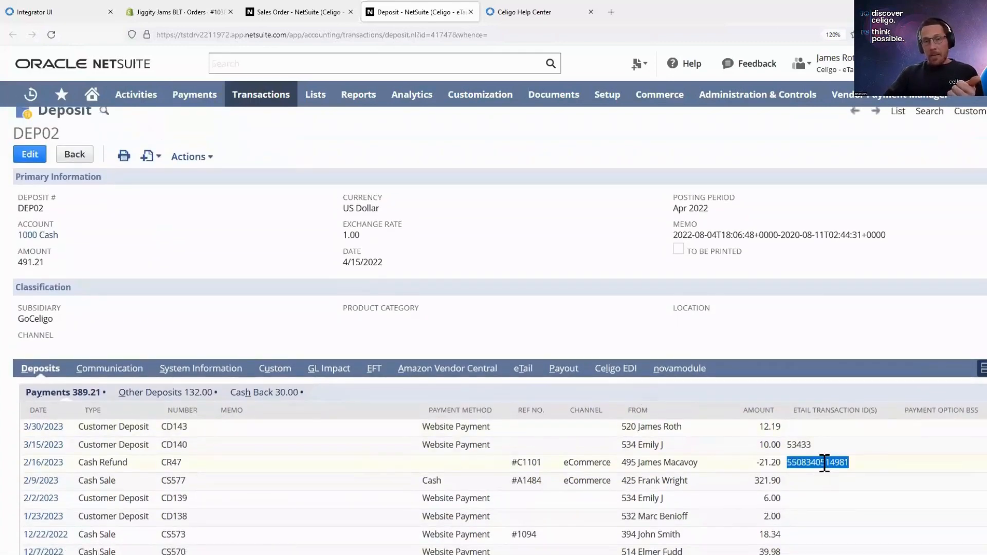
pyautogui.moveTo(782, 463); pyautogui.dragTo(755, 469)
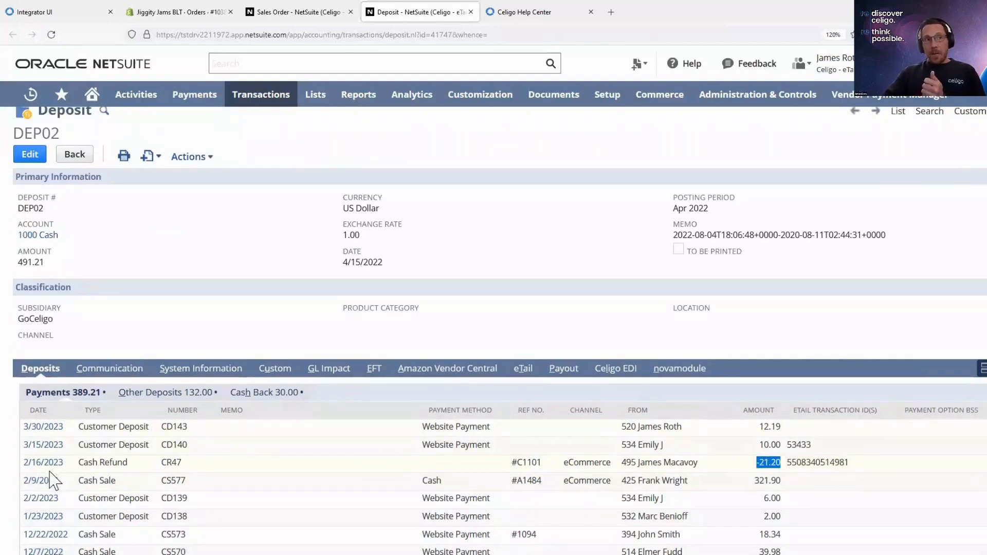
# - Put the deposit into edit mode and include the 1/19/2023 cash sale CS576 in its payments
pyautogui.click(22, 153)
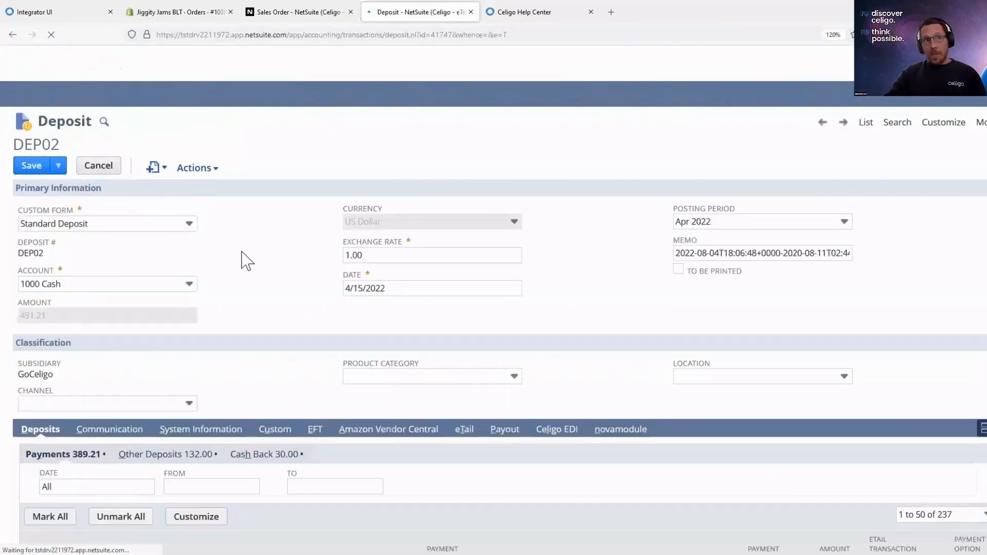
pyautogui.scroll(-3, 297, 298)
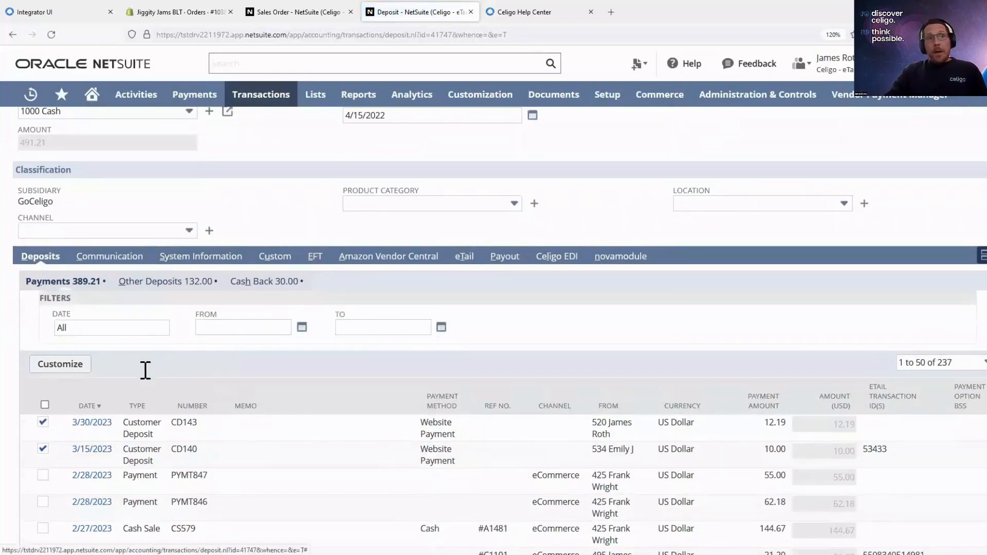
pyautogui.scroll(-1, 114, 394)
pyautogui.scroll(-2, 705, 418)
pyautogui.scroll(4, 843, 399)
pyautogui.scroll(-8, 566, 410)
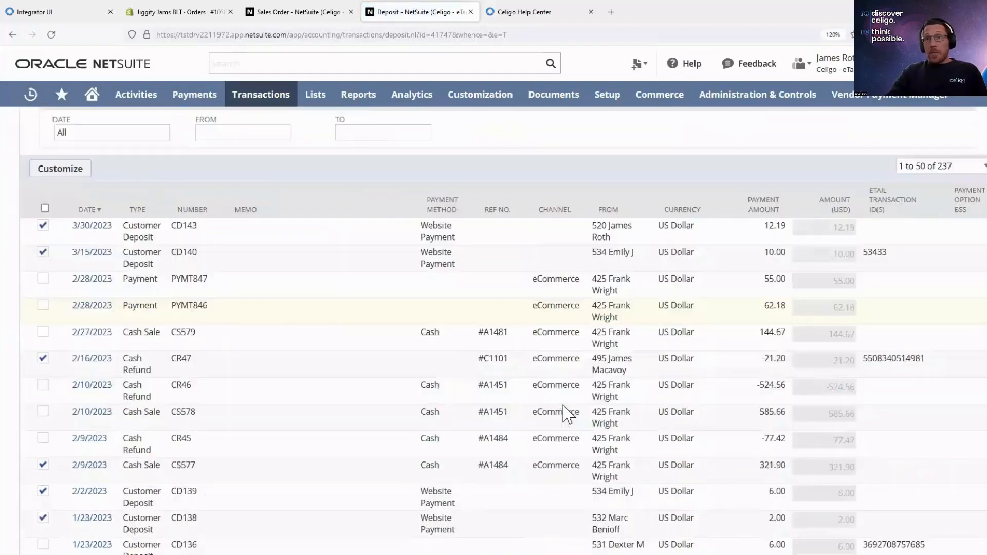
pyautogui.scroll(-1, 567, 415)
pyautogui.doubleClick(925, 272)
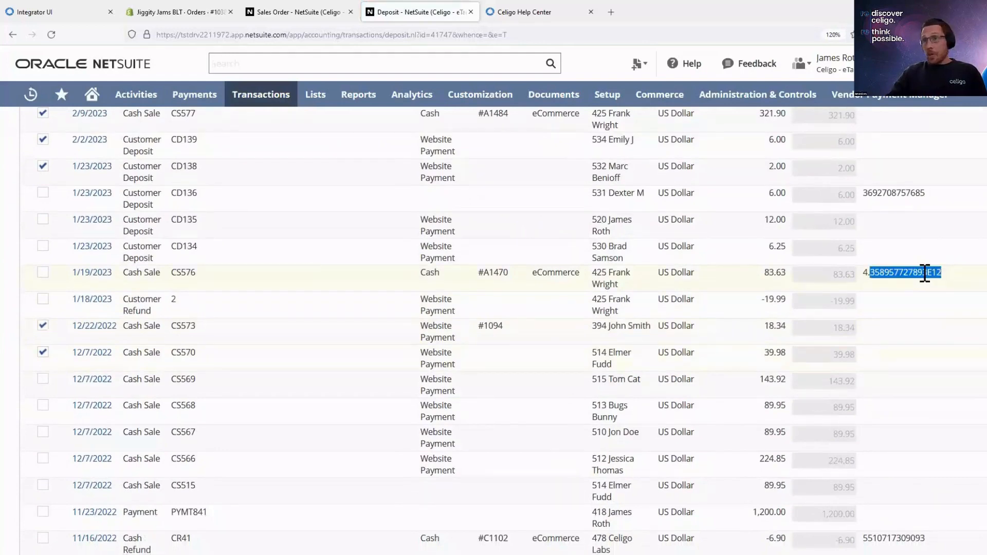
pyautogui.doubleClick(769, 272)
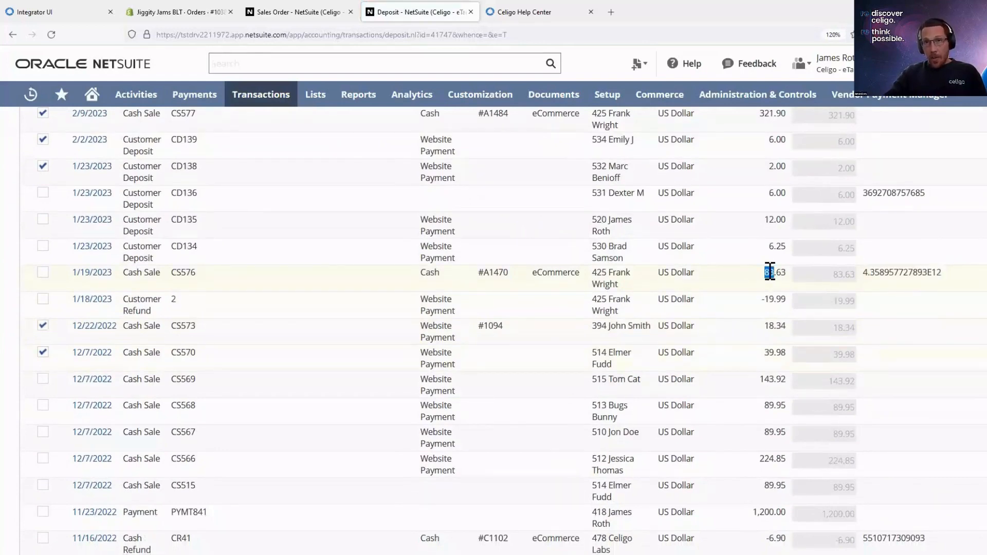
pyautogui.click(43, 272)
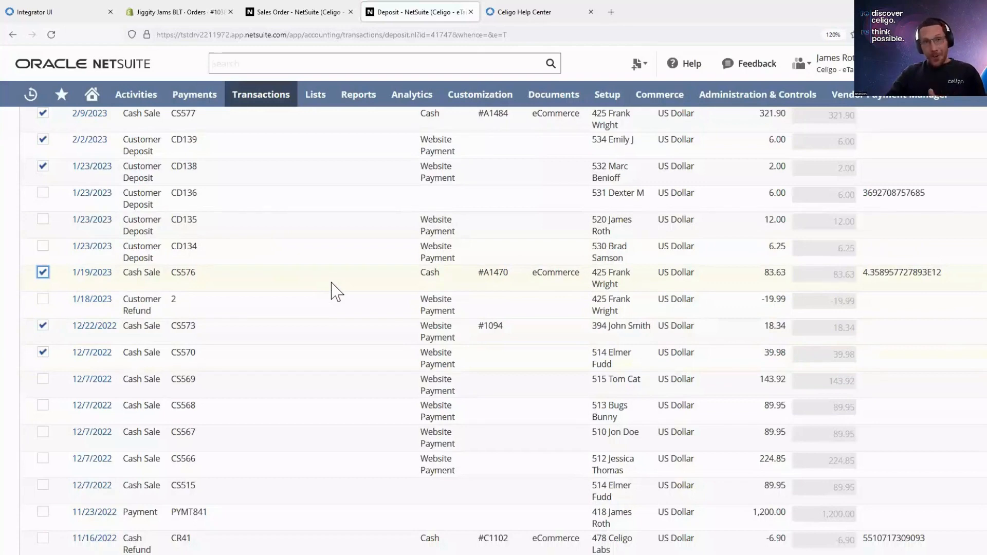
# - Examine the deposit's payout variance transactions, comparing the missing transaction and amount mismatch entries with their transaction IDs and amounts
pyautogui.scroll(10, 331, 291)
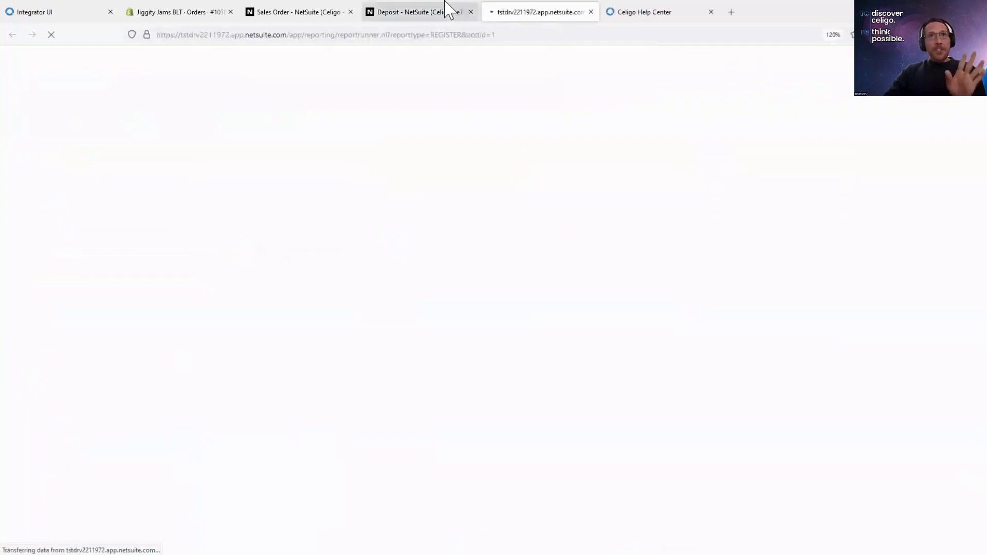
pyautogui.click(446, 3)
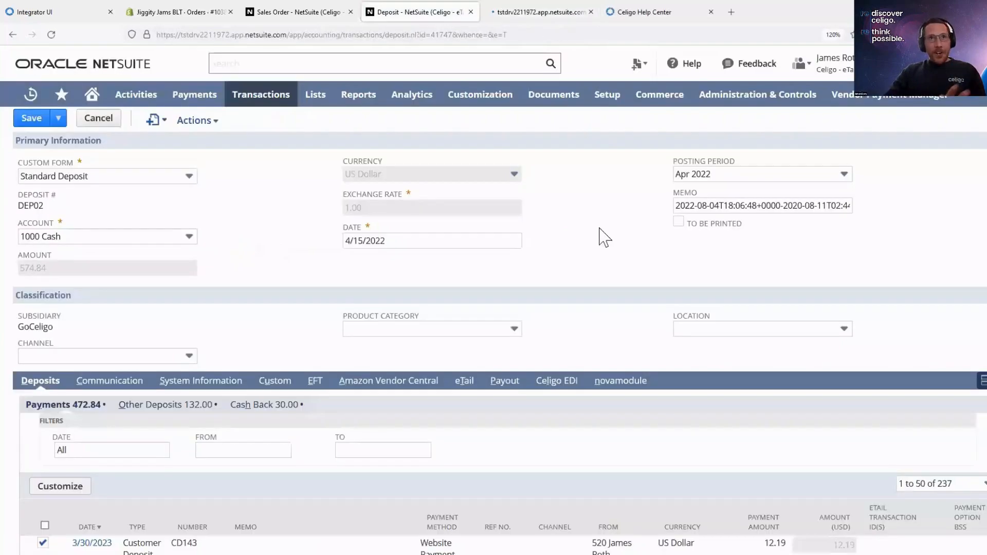
pyautogui.click(512, 384)
pyautogui.scroll(-2, 512, 391)
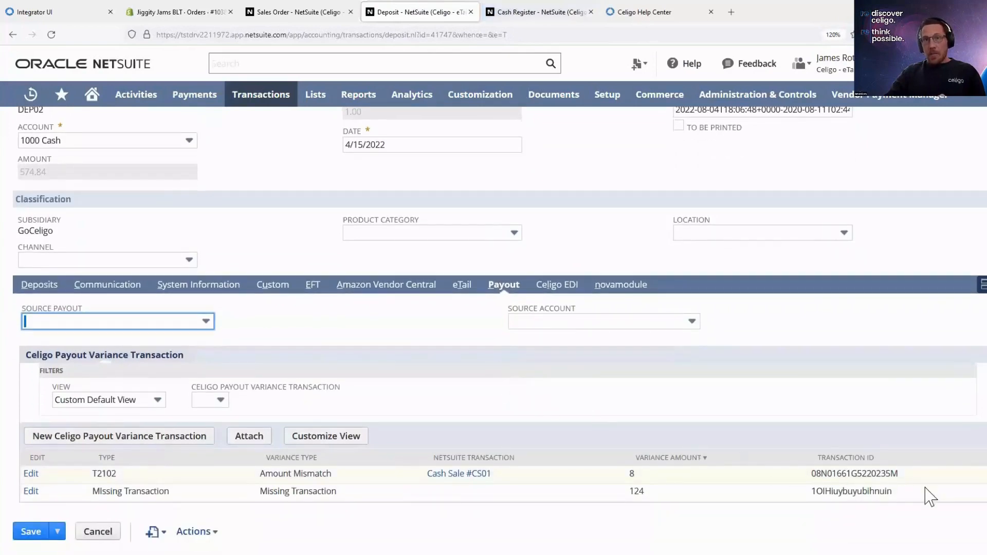
pyautogui.moveTo(923, 493); pyautogui.dragTo(815, 490)
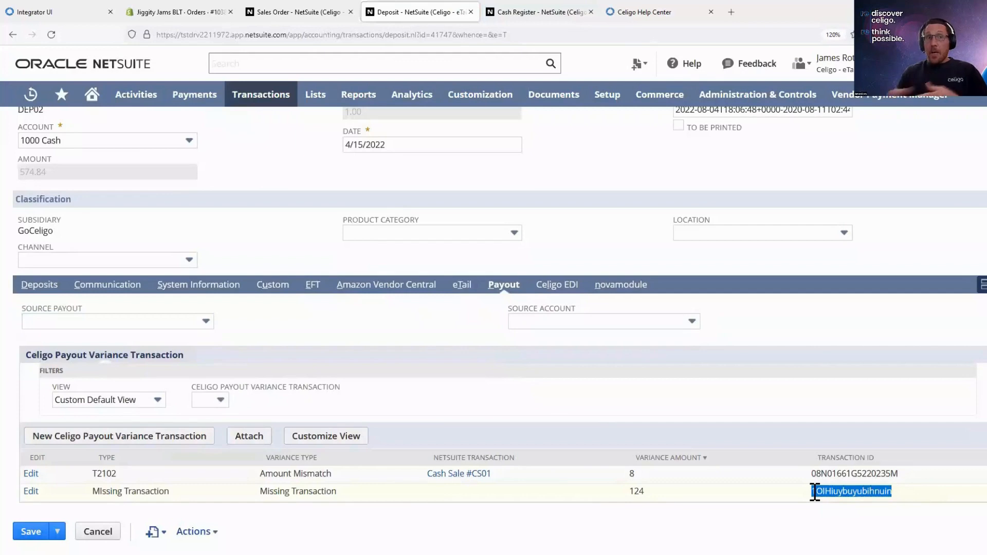
pyautogui.moveTo(337, 492); pyautogui.dragTo(260, 493)
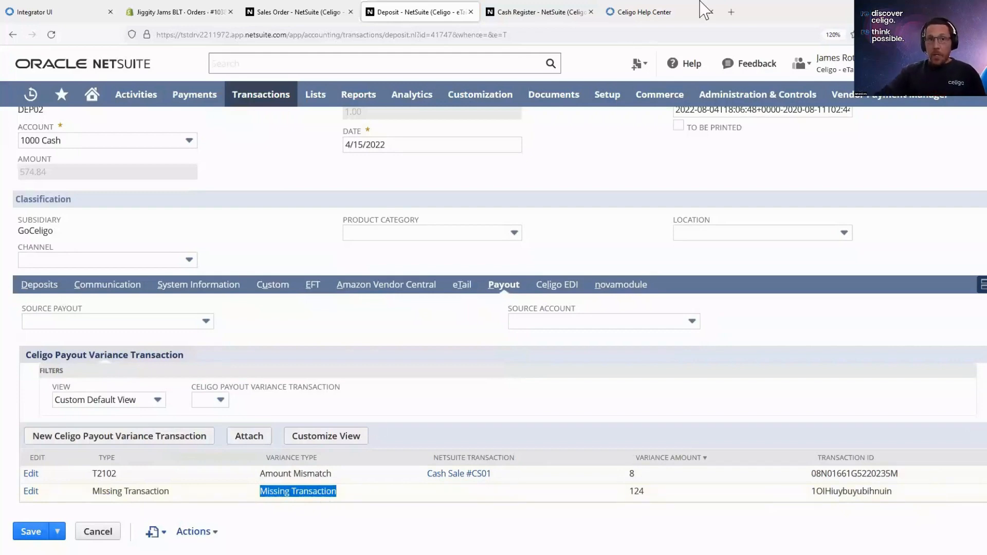
pyautogui.doubleClick(876, 473)
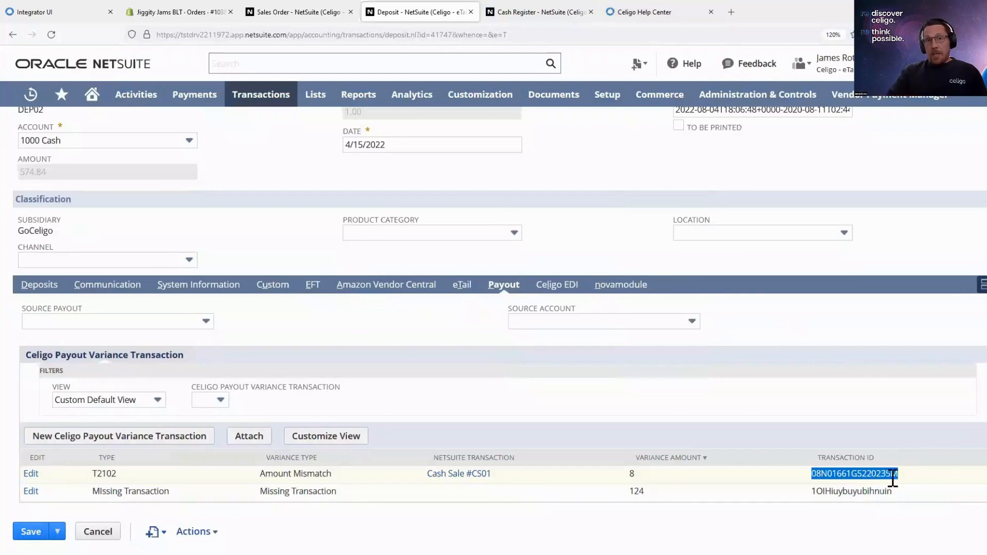
pyautogui.moveTo(493, 475); pyautogui.dragTo(429, 487)
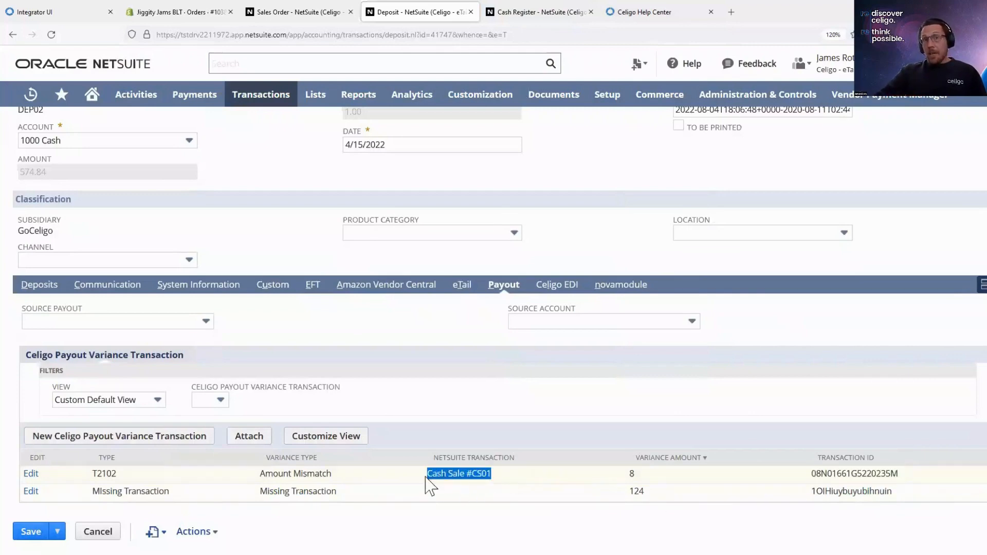
pyautogui.doubleClick(633, 475)
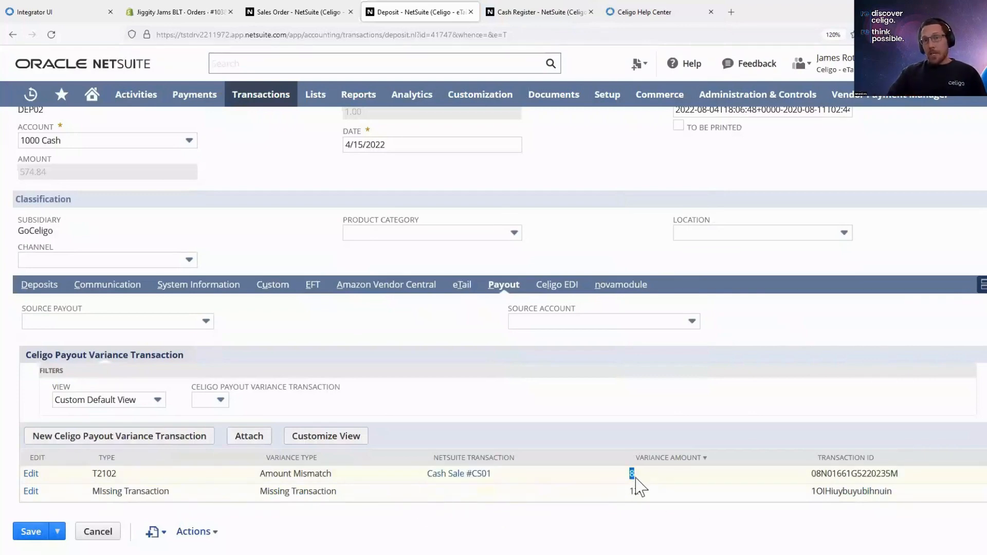
pyautogui.click(349, 478)
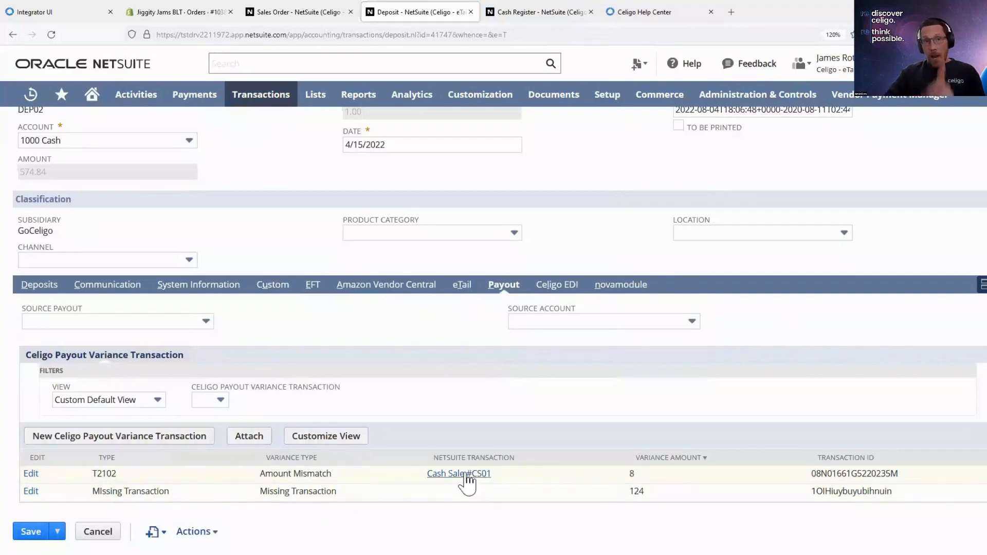
# - Go back to the deposit's payments list, and return to integrator.io to show the My integrations home page
pyautogui.click(34, 285)
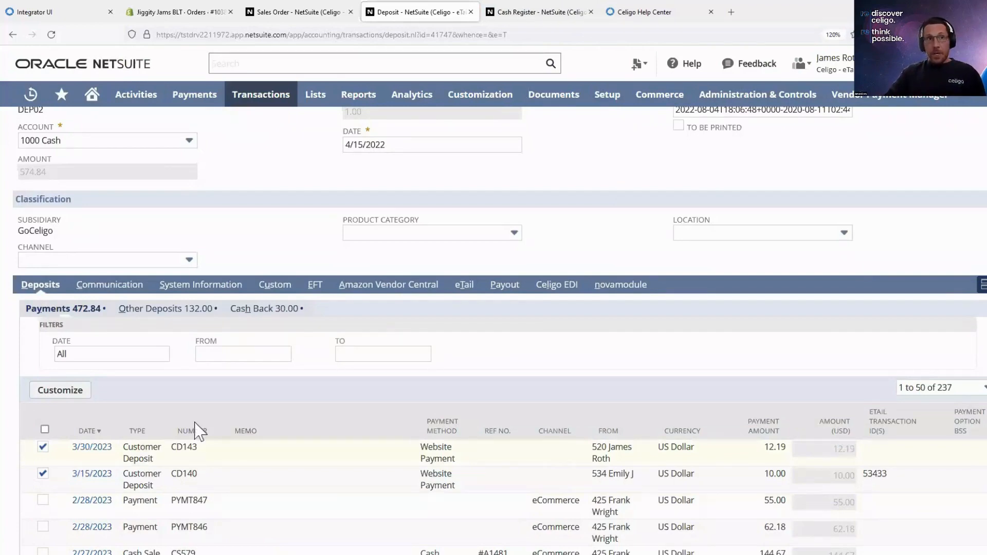
pyautogui.scroll(3, 255, 247)
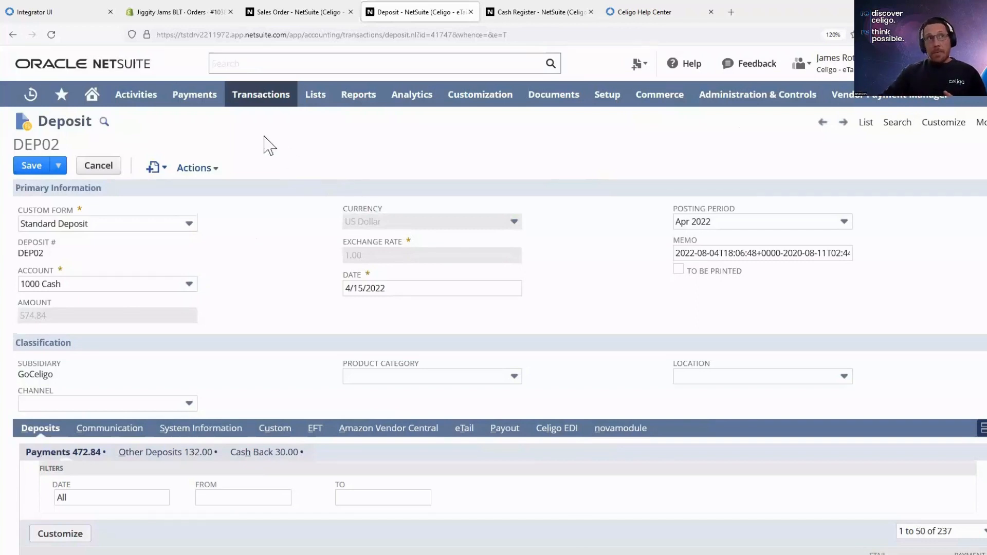
pyautogui.click(40, 15)
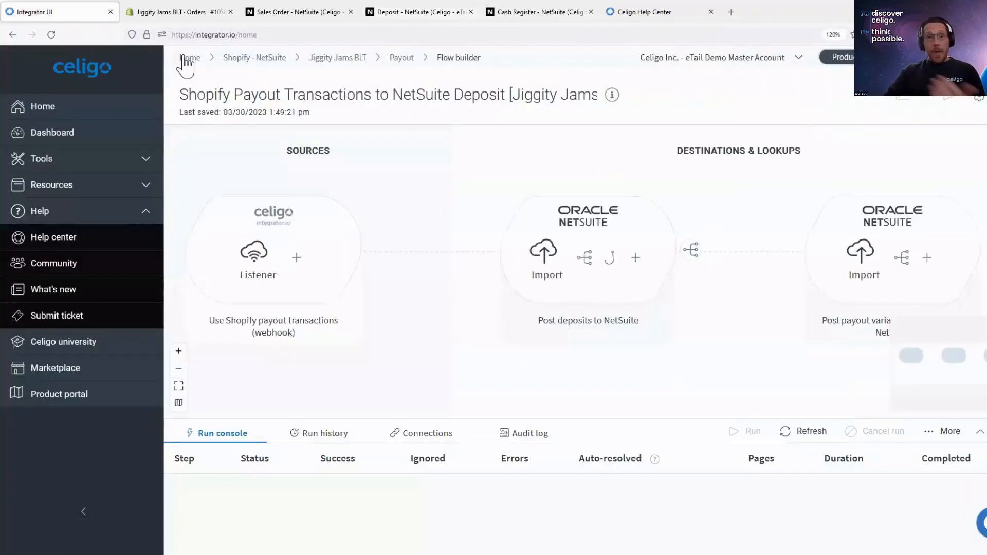
pyautogui.click(184, 58)
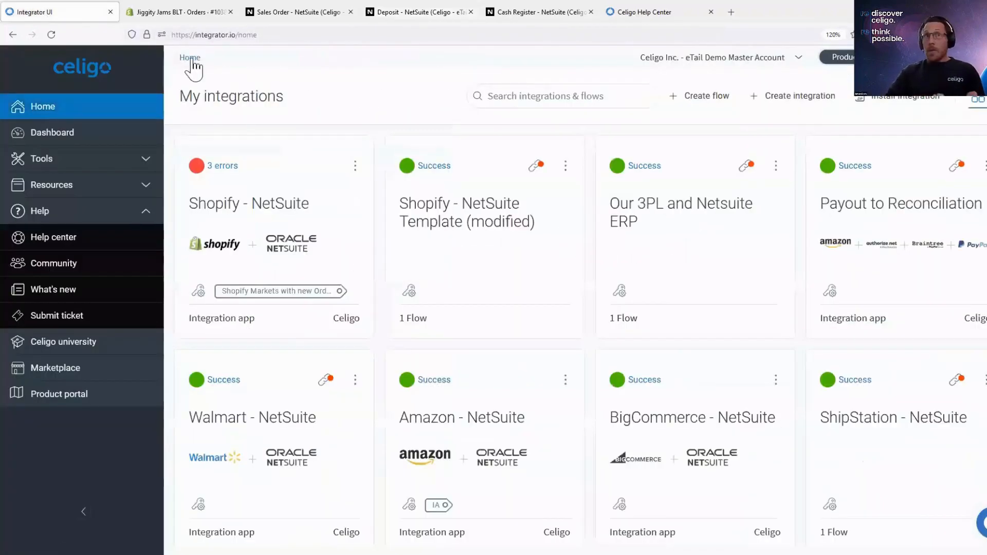
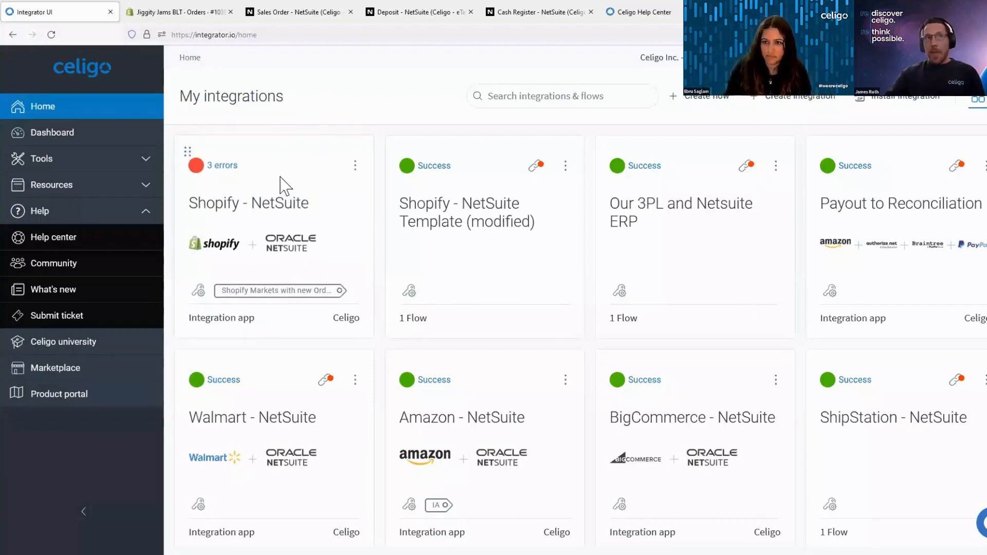
# - Open the Shopify - NetSuite integration app and limit it to the Jiggity Jams BLT store
pyautogui.click(220, 208)
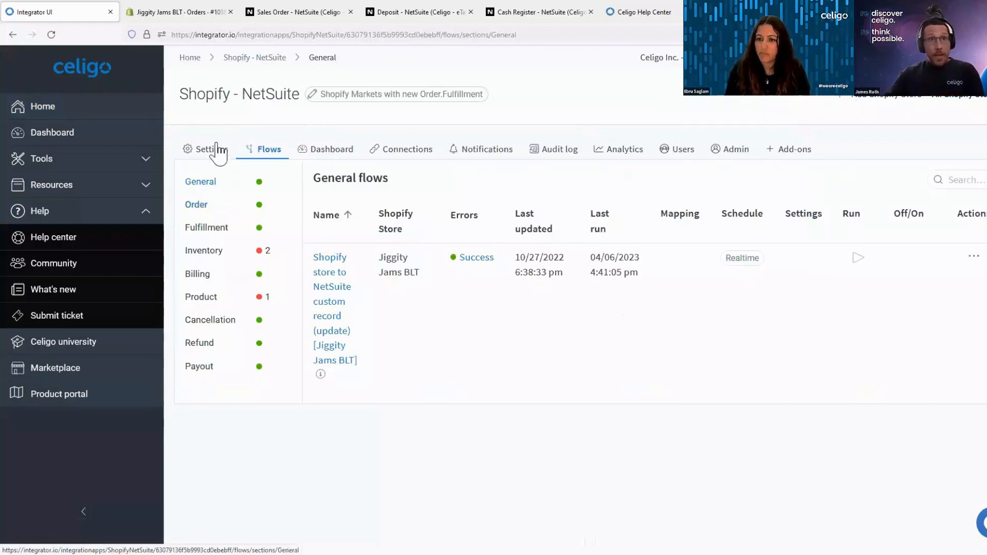
pyautogui.click(208, 185)
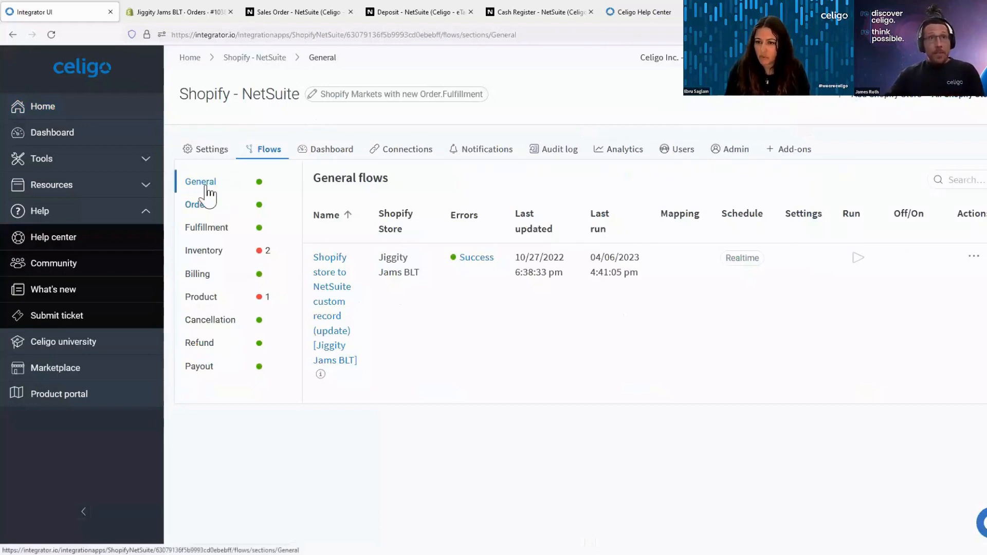
pyautogui.click(951, 105)
pyautogui.click(928, 136)
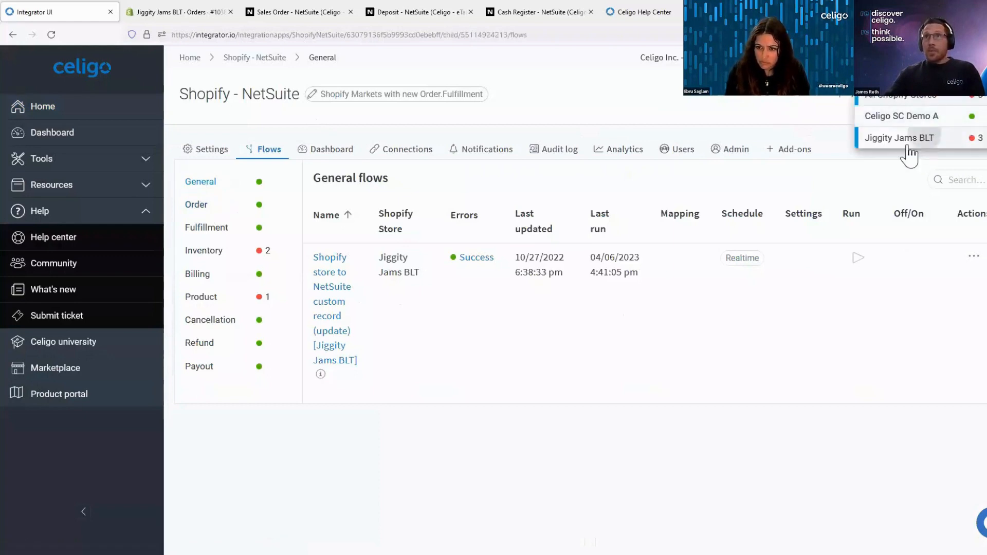
# - Open the store's General settings and read the help for the Sync records in local currency option
pyautogui.click(205, 150)
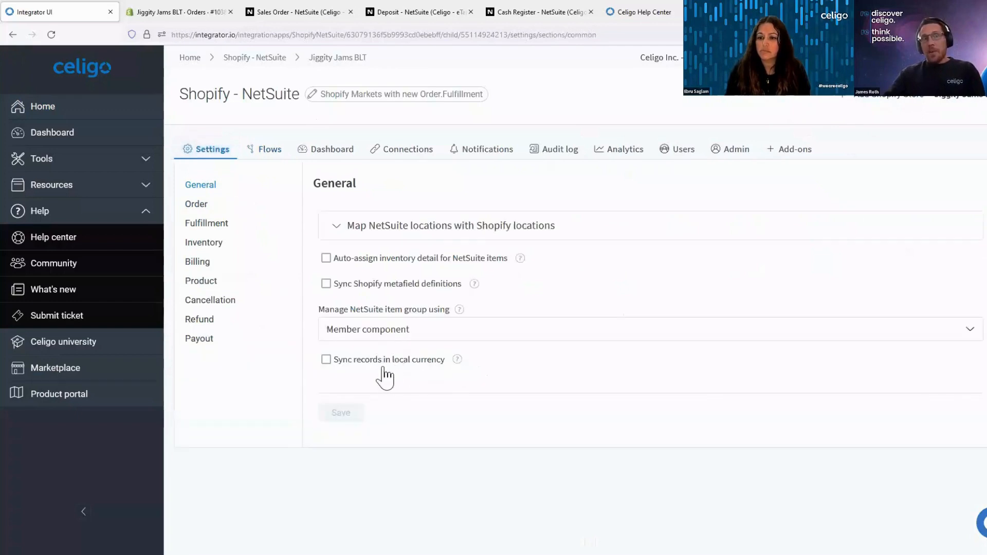
pyautogui.moveTo(446, 360); pyautogui.dragTo(326, 366)
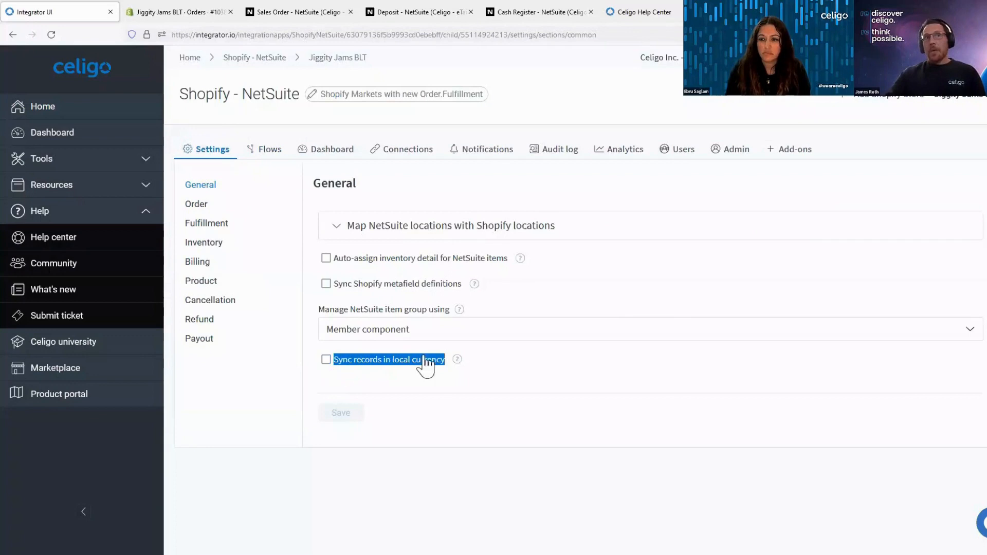
pyautogui.click(457, 359)
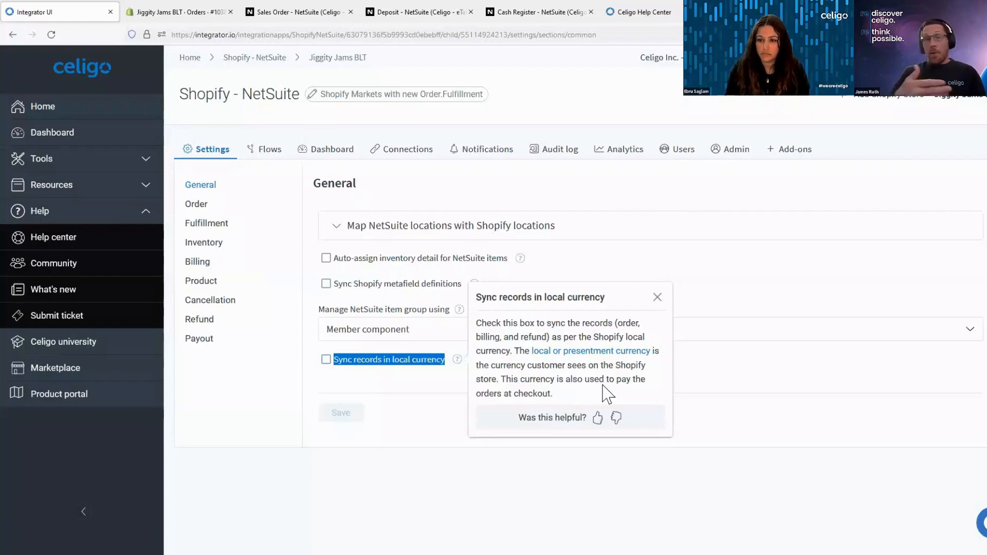
# - Switch to the NetSuite sales order and examine the rate of its Coffee Mug (2021) item line
pyautogui.click(290, 12)
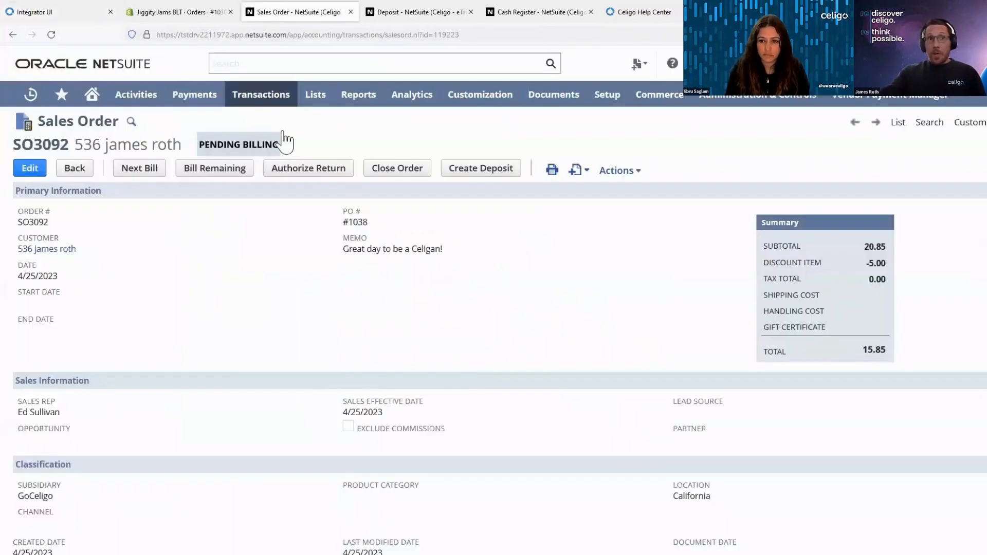
pyautogui.scroll(-5, 177, 452)
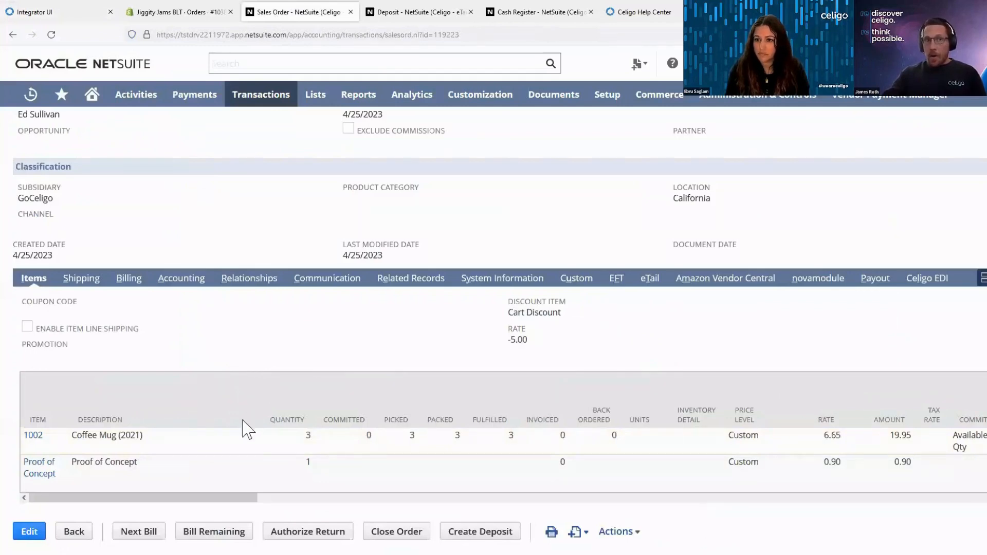
pyautogui.moveTo(842, 436); pyautogui.dragTo(825, 437)
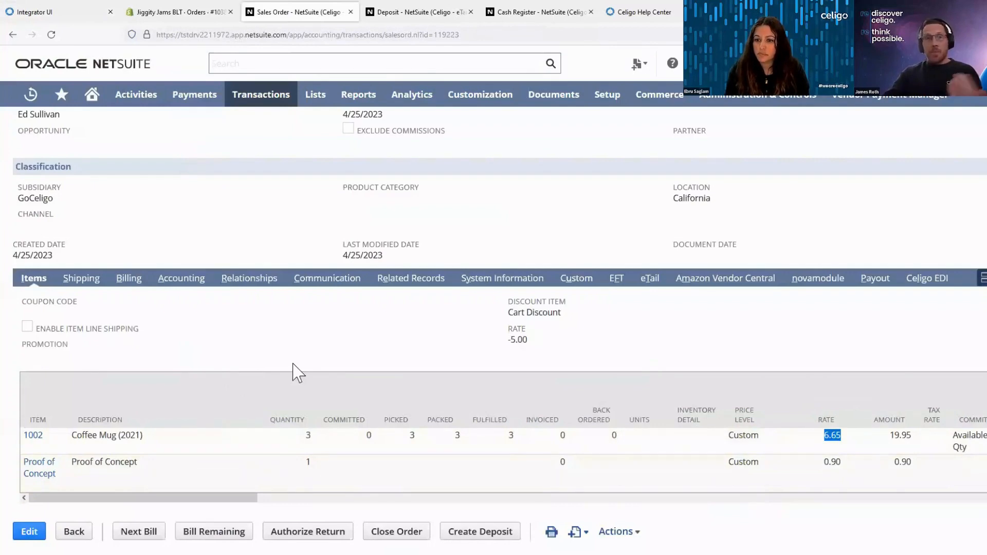
pyautogui.click(227, 227)
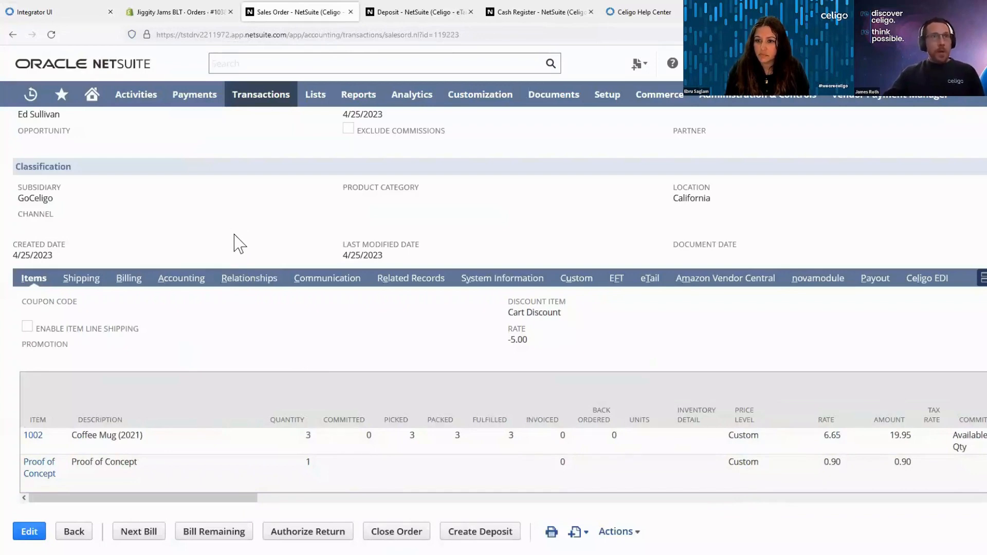
# - Return to integrator.io and inspect the Product flow settings, including the choices for the NetSuite price level to sync product price
pyautogui.click(57, 12)
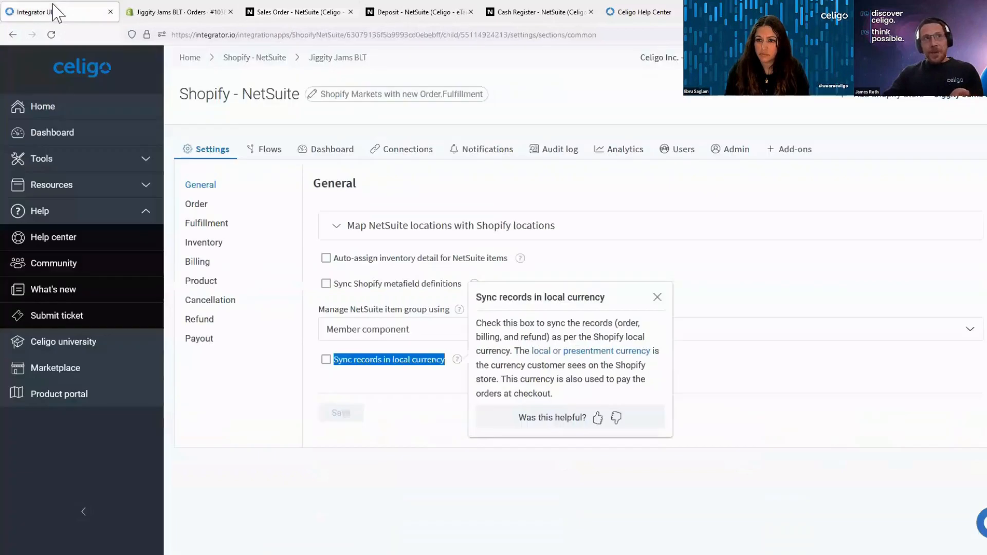
pyautogui.click(218, 291)
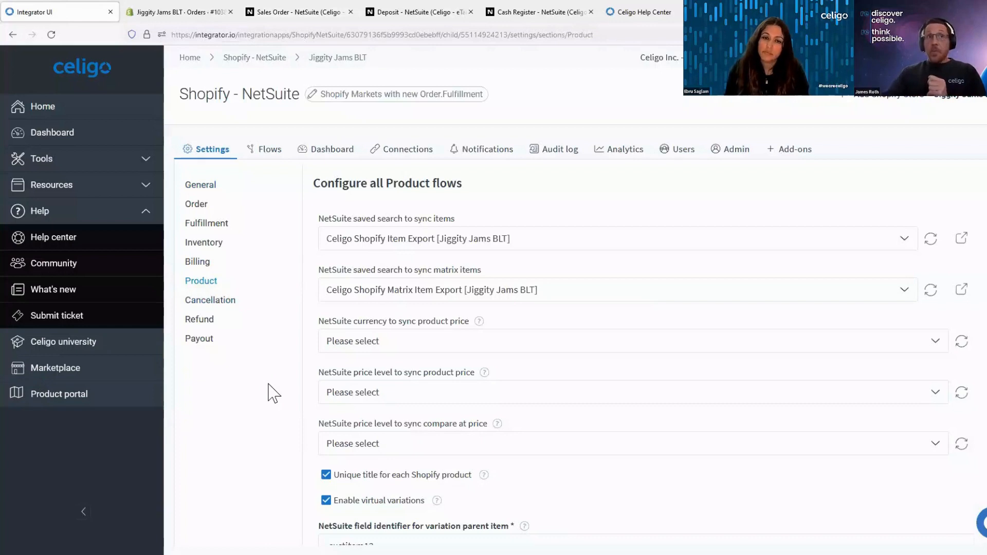
pyautogui.click(367, 393)
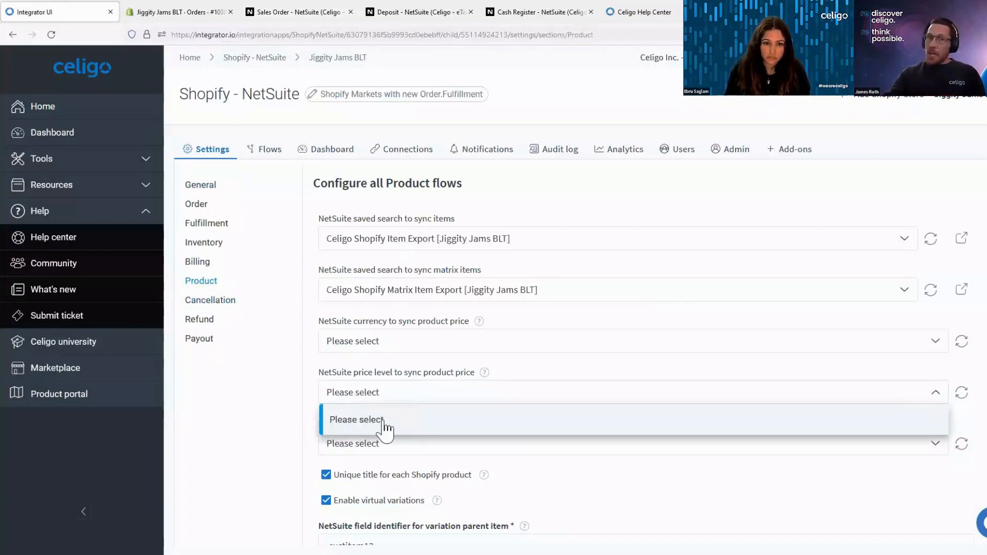
pyautogui.click(248, 419)
# - Expand the NetSuite and Shopify price lists details and inspect the available markets and NetSuite currencies without selecting any
pyautogui.scroll(-5, 250, 421)
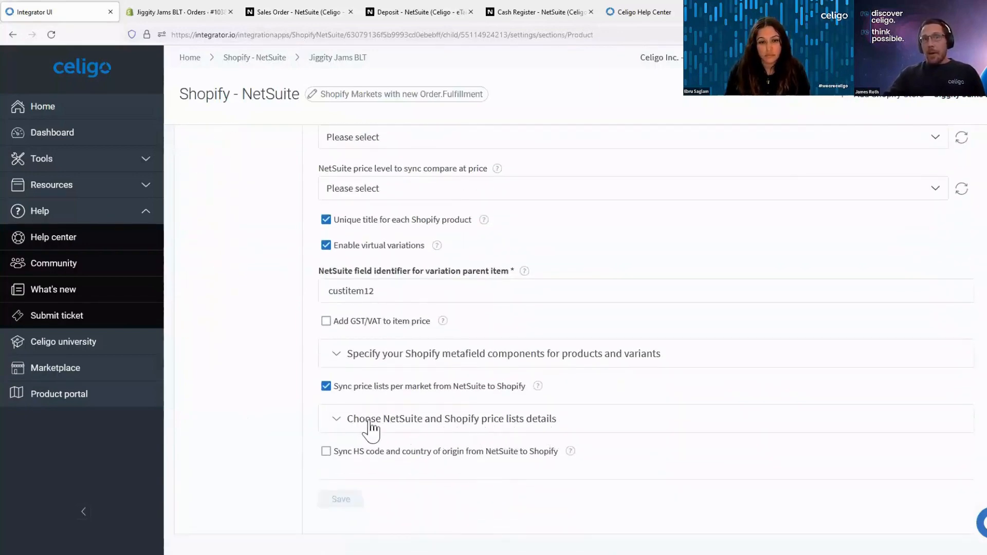
pyautogui.click(335, 421)
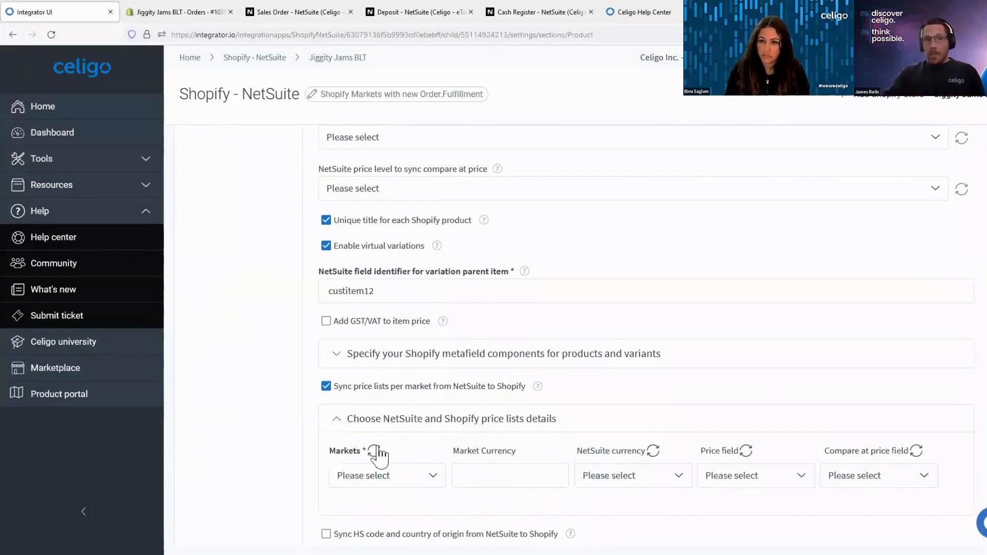
pyautogui.click(399, 478)
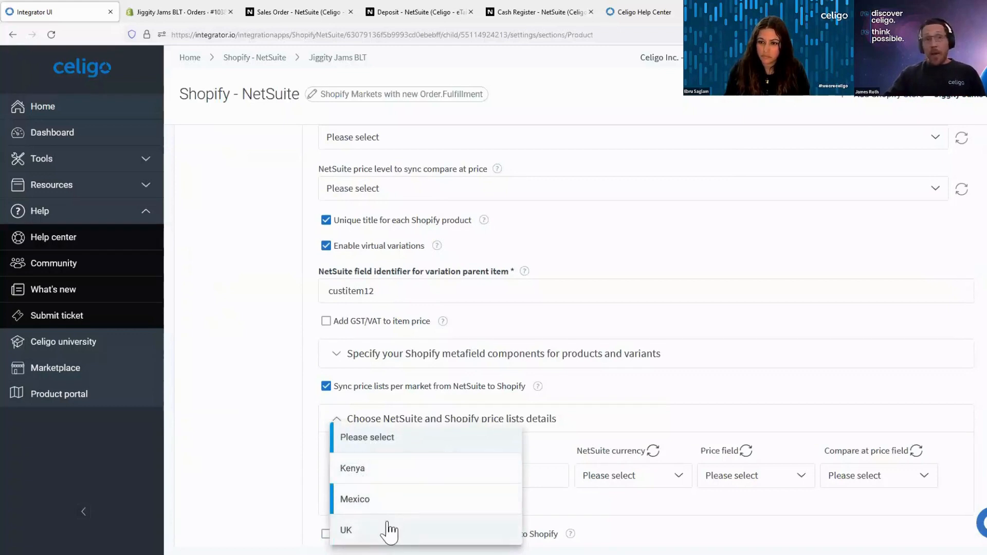
pyautogui.click(647, 483)
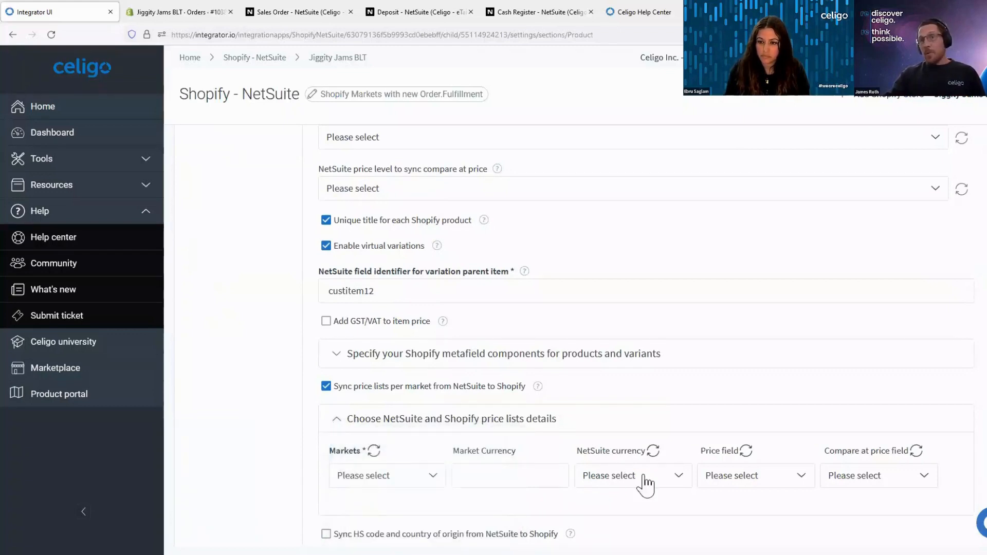
pyautogui.click(646, 484)
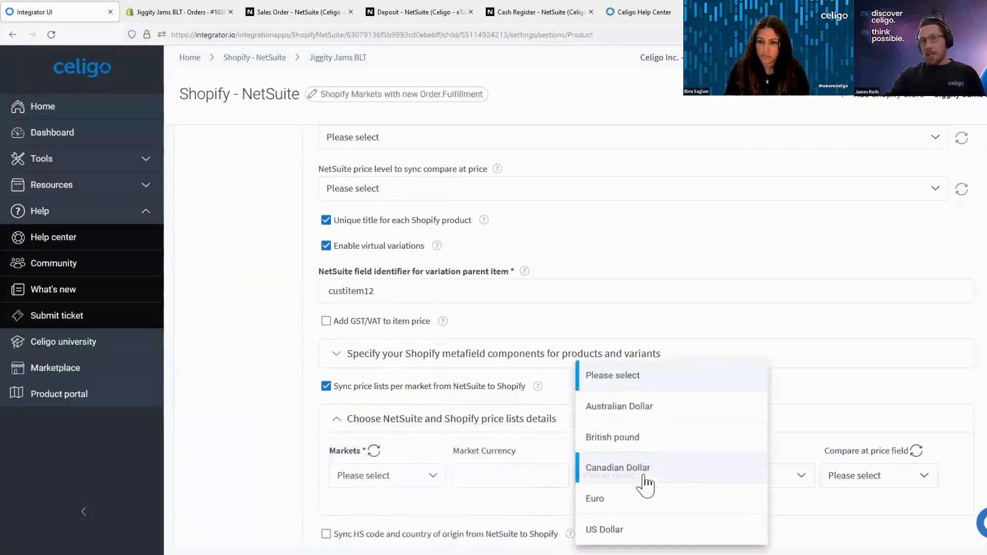
pyautogui.click(225, 369)
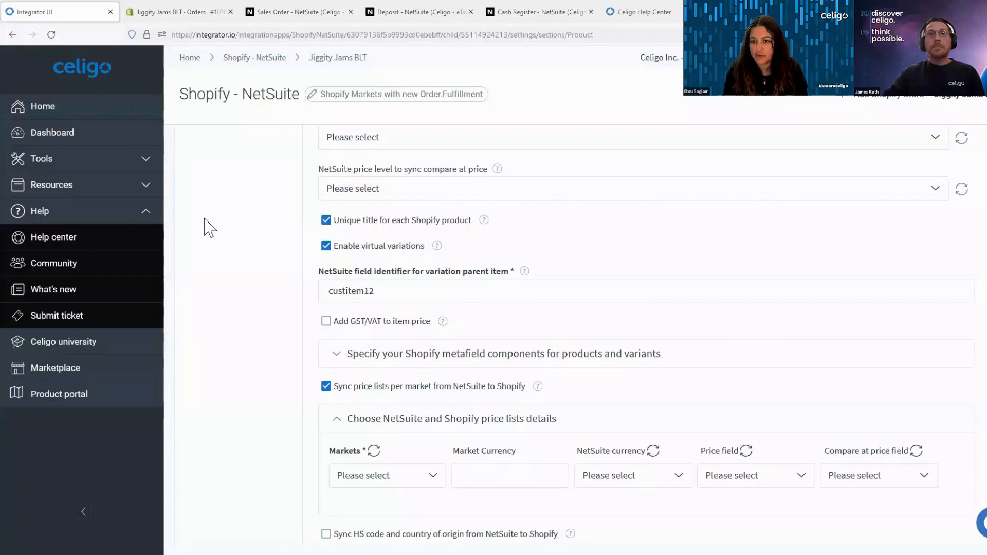
# - Review the Shopify to NetSuite refund settings, and open the Shopify refund to NetSuite refund (add) flow in the flow builder
pyautogui.scroll(5, 209, 226)
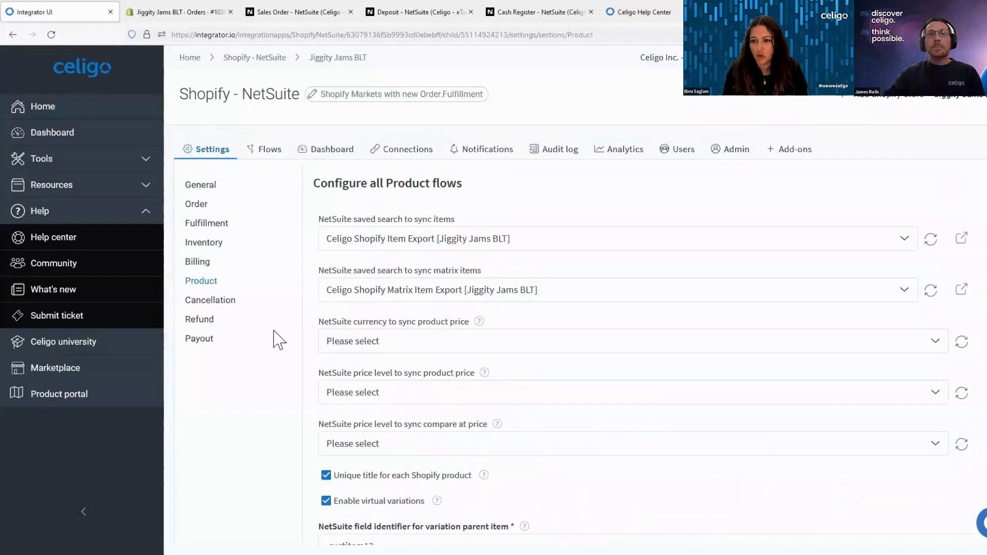
pyautogui.click(208, 325)
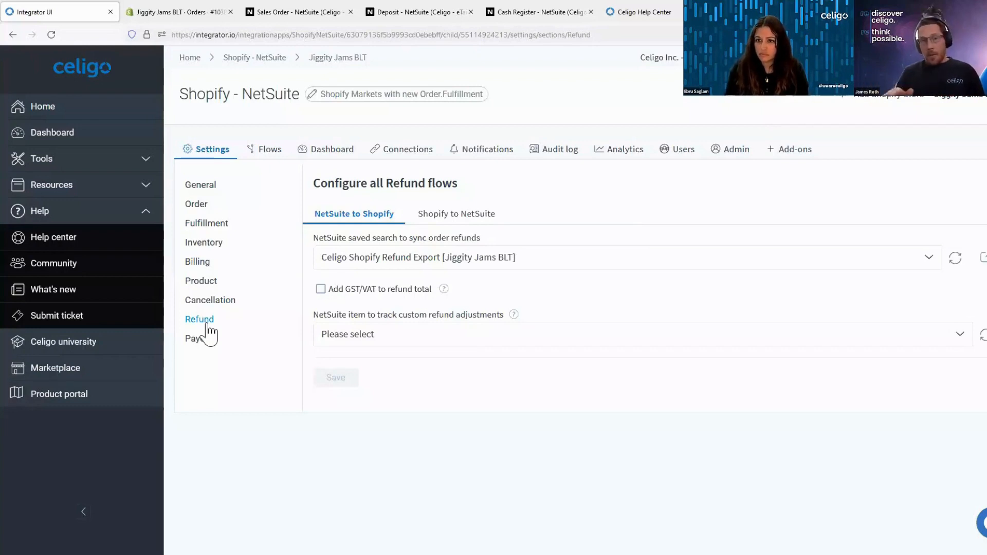
pyautogui.click(463, 216)
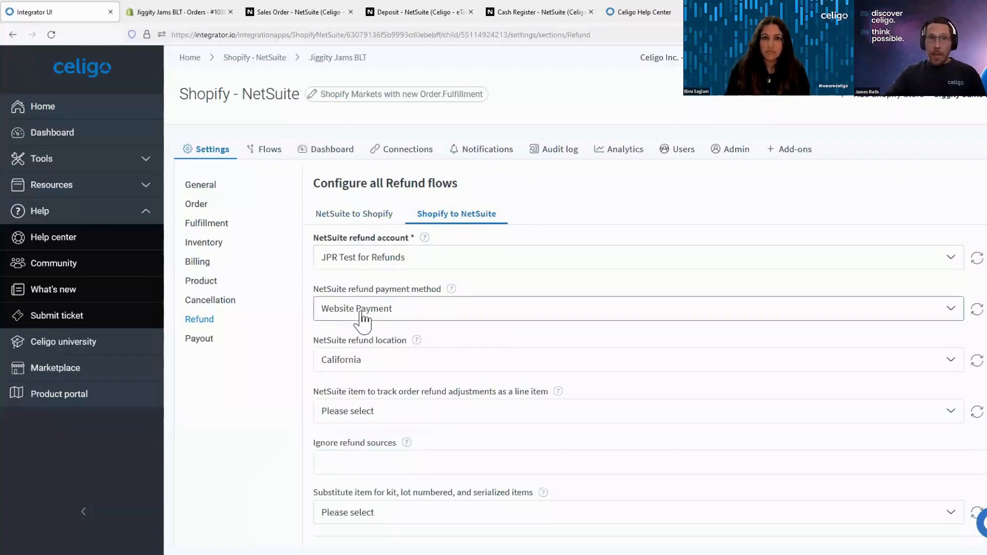
pyautogui.click(263, 151)
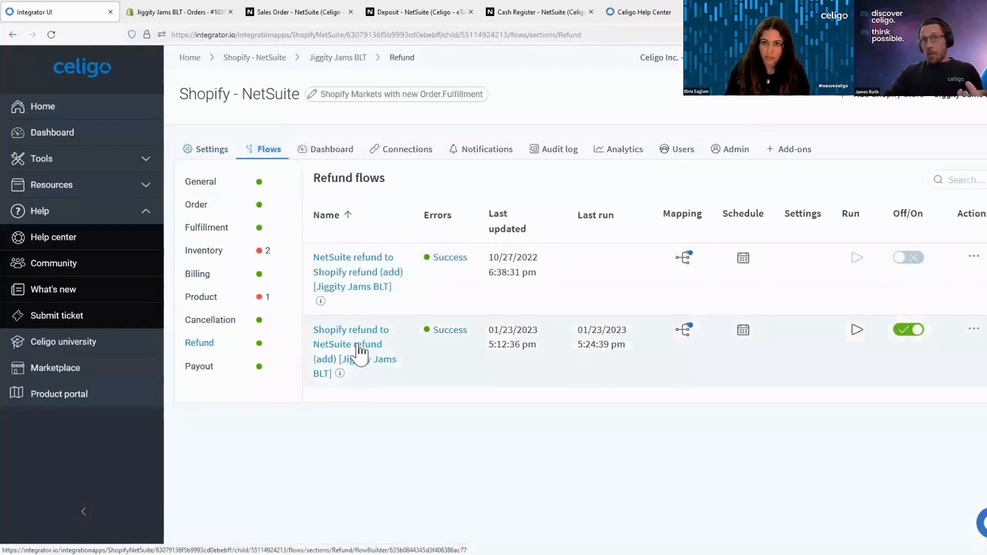
pyautogui.click(356, 349)
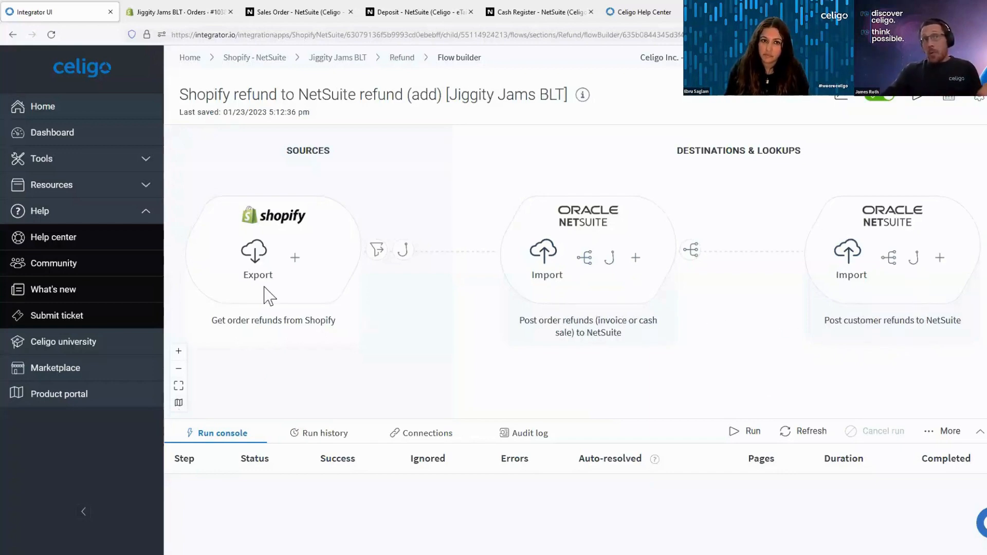
# - Switch to the fulfilled Shopify order and refund 2 of its Coffee Mug (2021) items, with restocking at California
pyautogui.click(186, 11)
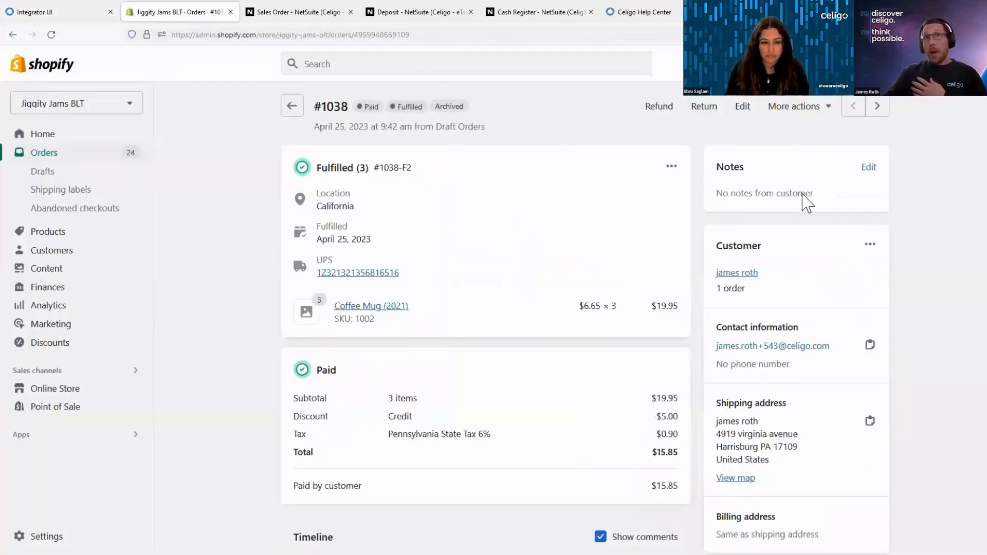
pyautogui.click(662, 113)
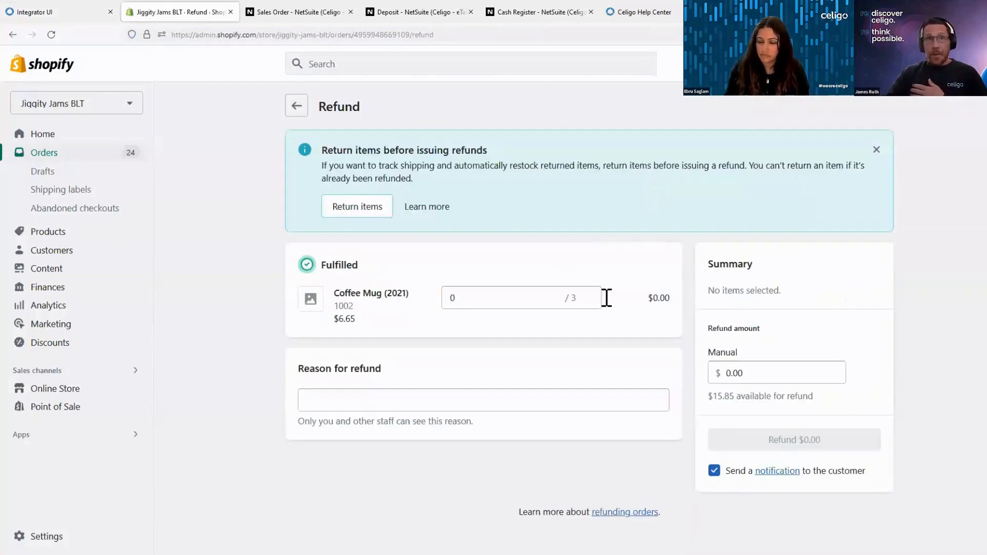
pyautogui.click(547, 298)
pyautogui.doubleClick(594, 292)
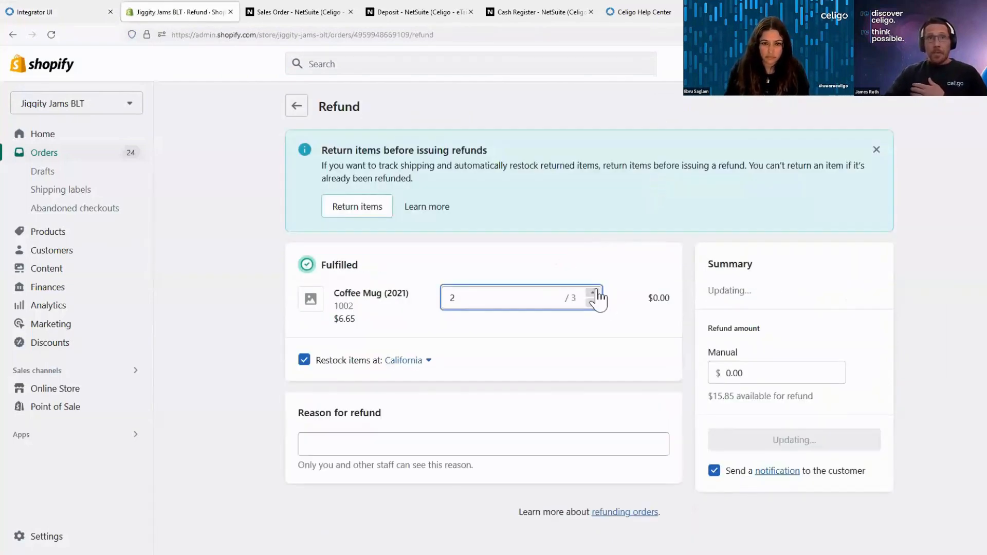
pyautogui.click(795, 533)
pyautogui.click(794, 531)
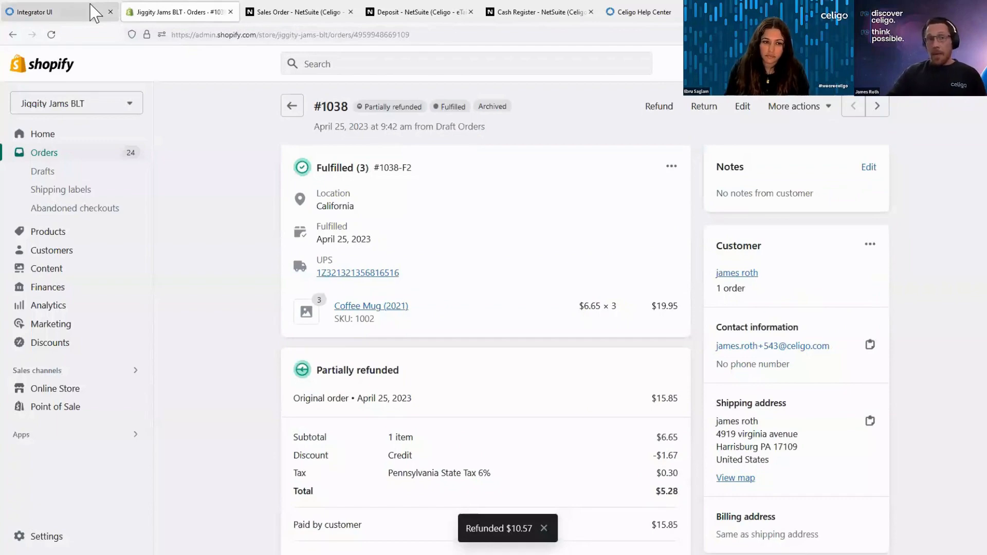
# - Run the Shopify refund to NetSuite refund flow in integrator.io with the Automatic delta start, and return to the Shopify order
pyautogui.click(70, 11)
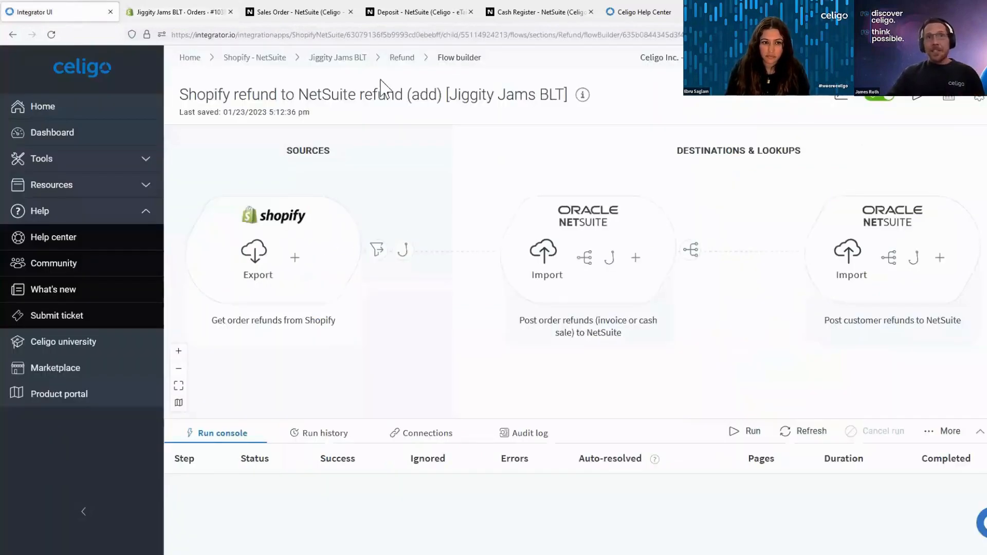
pyautogui.click(921, 102)
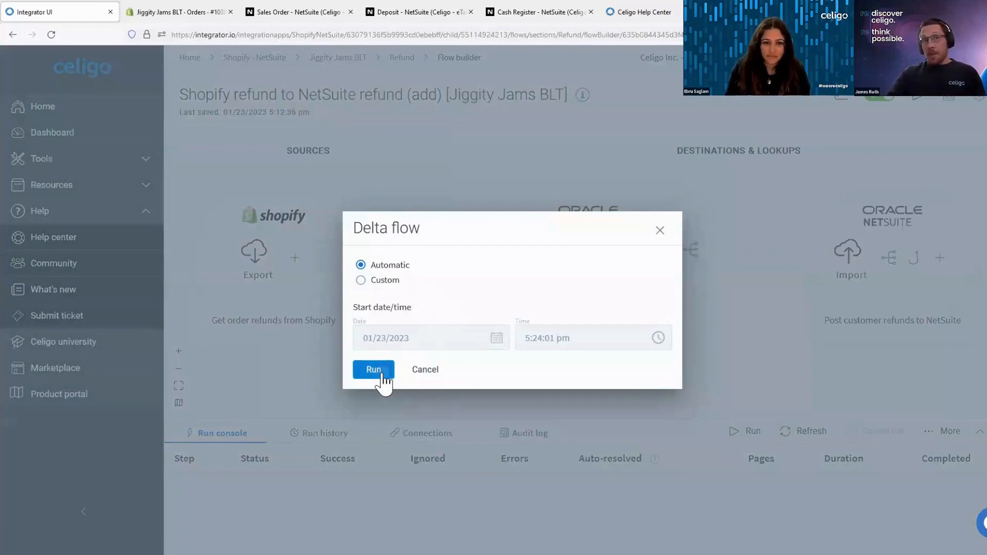
pyautogui.click(373, 369)
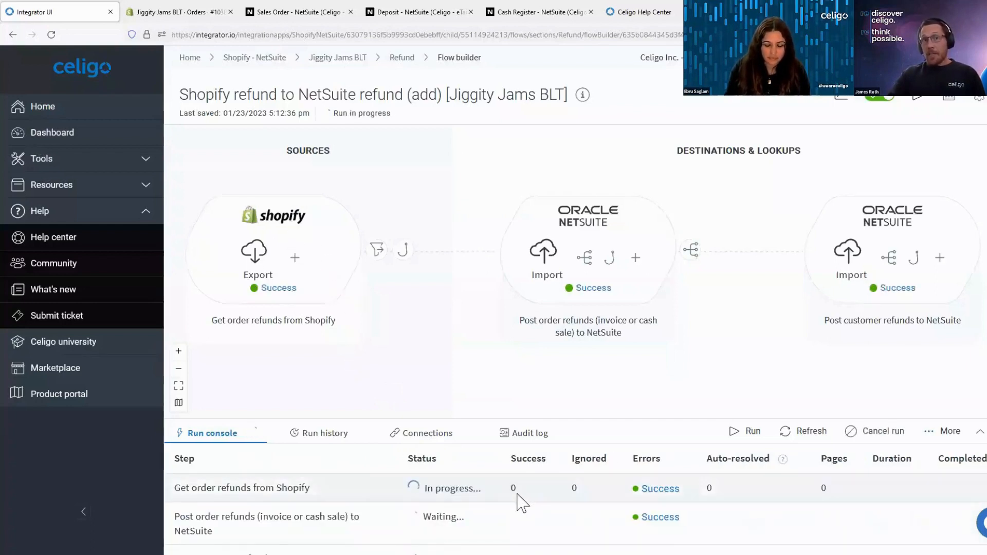
pyautogui.click(202, 10)
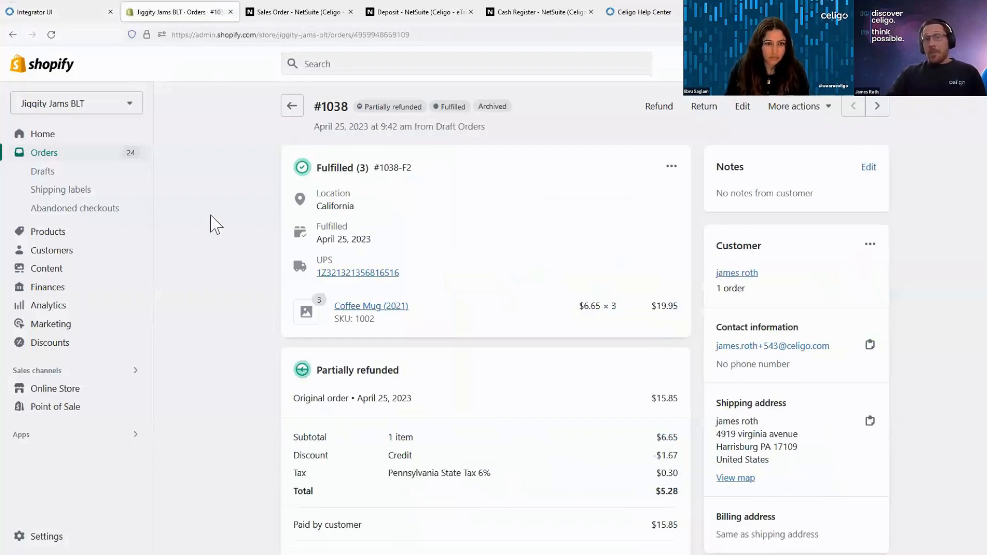